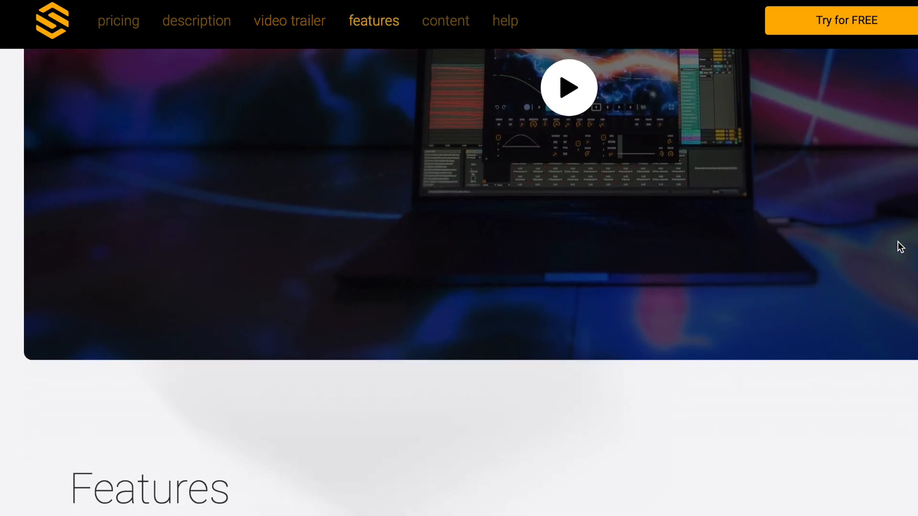
{"action": "scroll", "coordinate": [900, 247], "scroll_direction": "down", "scroll_amount": 1}
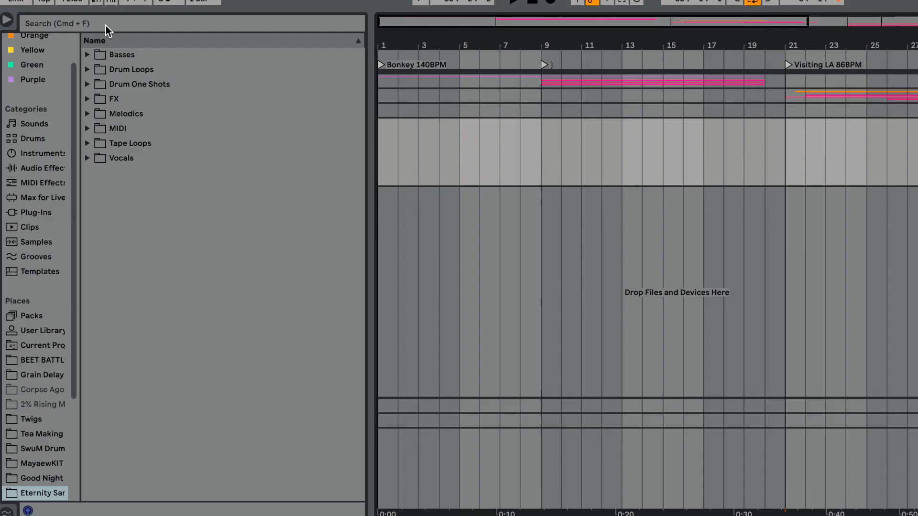
Step: Search the browser for "vs" and load the VS plug-in onto a MIDI track
{"action": "left_click", "coordinate": [106, 25]}
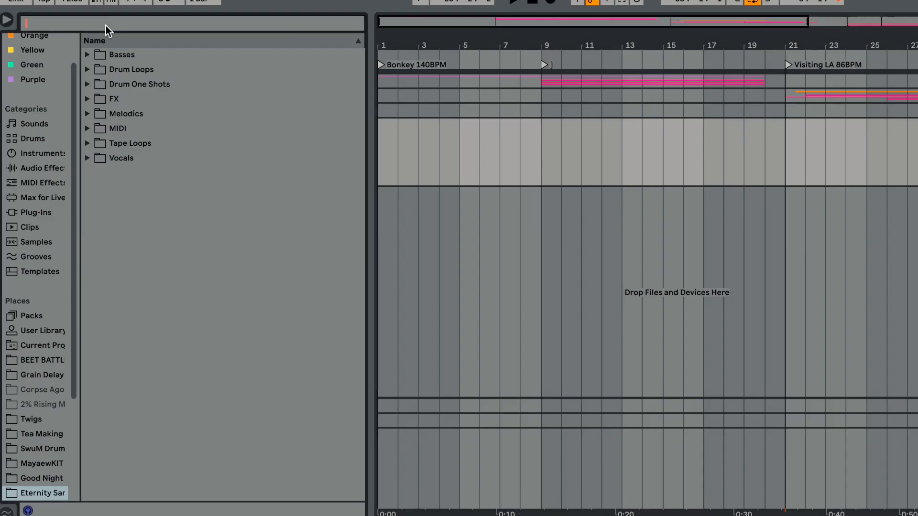
{"action": "type", "text": "vs"}
{"action": "left_click", "coordinate": [41, 273]}
{"action": "scroll", "coordinate": [196, 263], "scroll_direction": "down", "scroll_amount": 15}
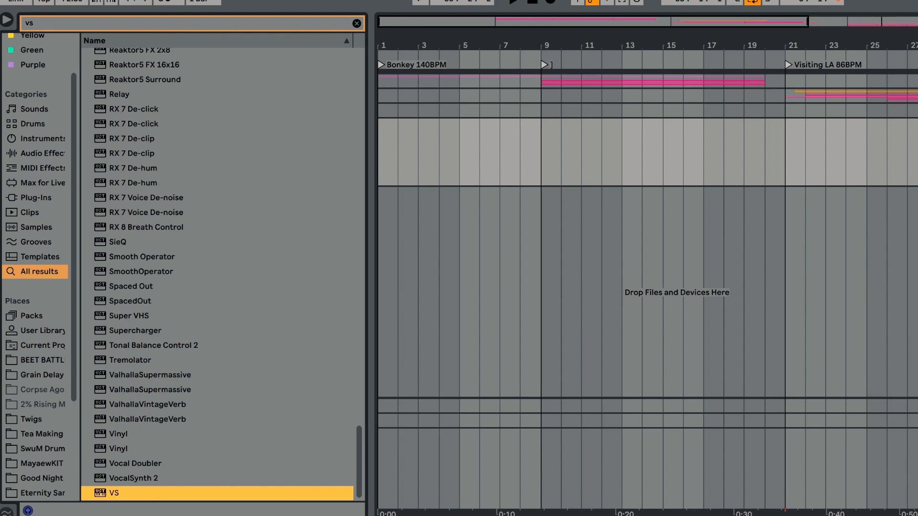
{"action": "key", "text": "Return"}
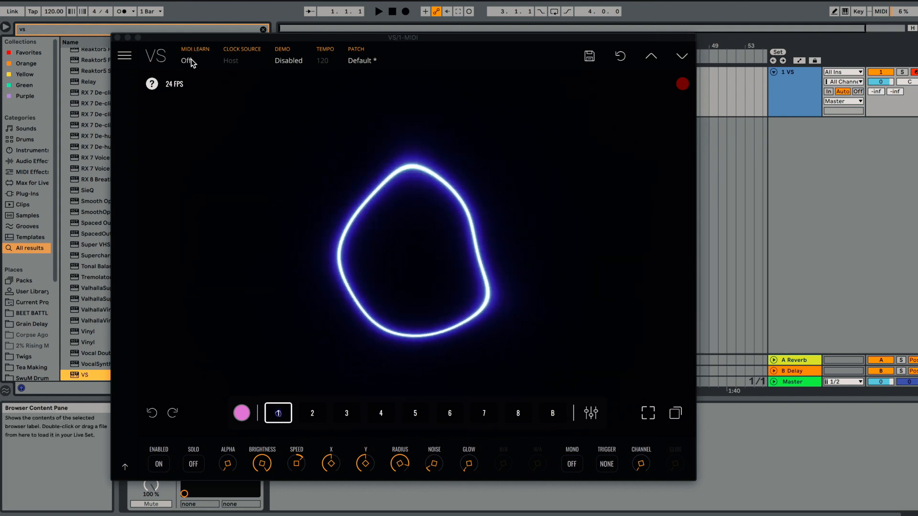
Step: Try the Drum n' Bass demo and set the demo mode back to Disabled
{"action": "left_click", "coordinate": [289, 61]}
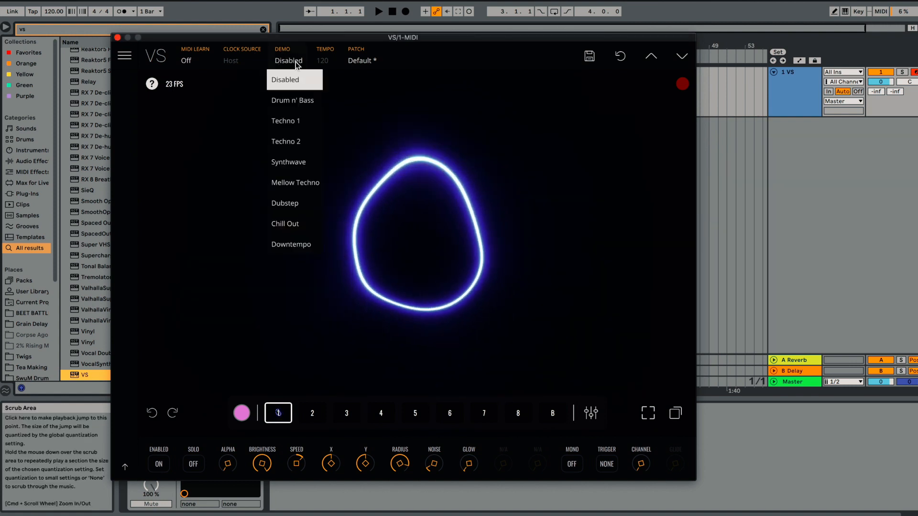
{"action": "left_click", "coordinate": [300, 102]}
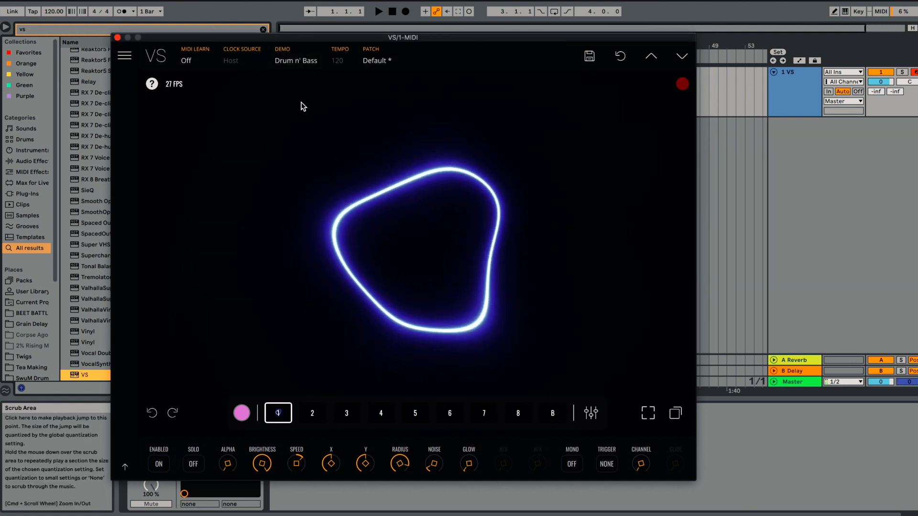
{"action": "left_click", "coordinate": [297, 61]}
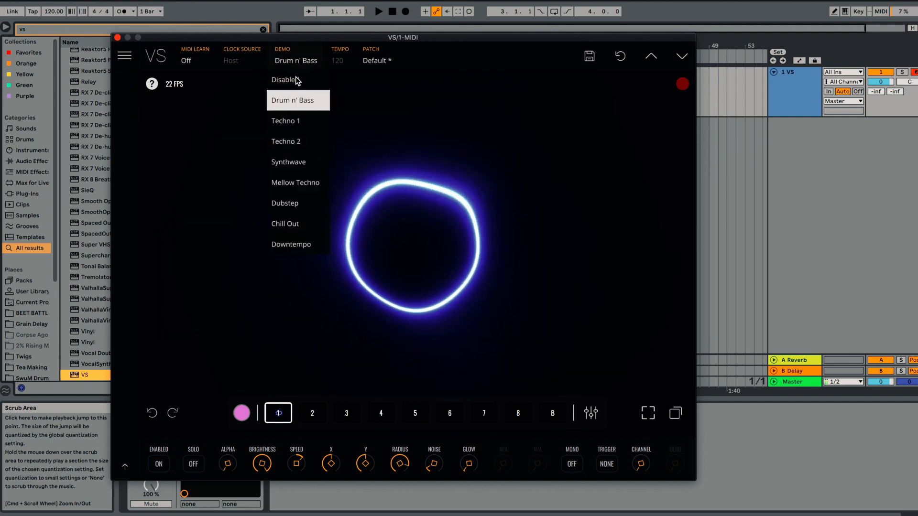
{"action": "left_click", "coordinate": [296, 77]}
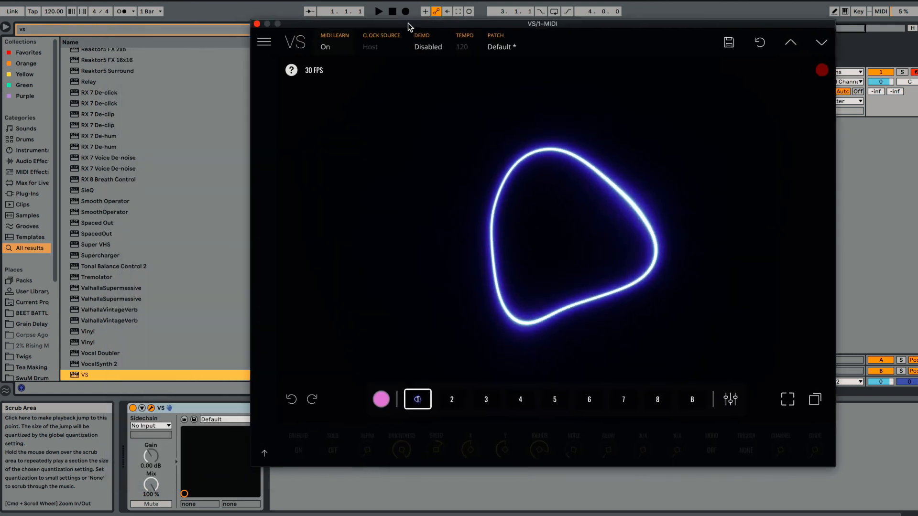
Step: Move the VS plug-in window clear of the device view and switch to the Perplex On - Vessel patch
{"action": "left_click_drag", "start_coordinate": [268, 37], "coordinate": [399, 14]}
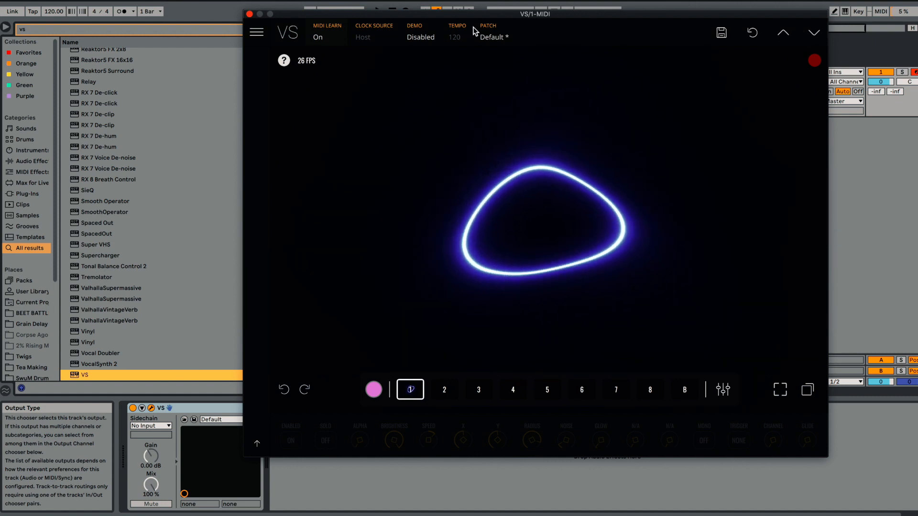
{"action": "left_click", "coordinate": [782, 34]}
{"action": "left_click", "coordinate": [818, 35]}
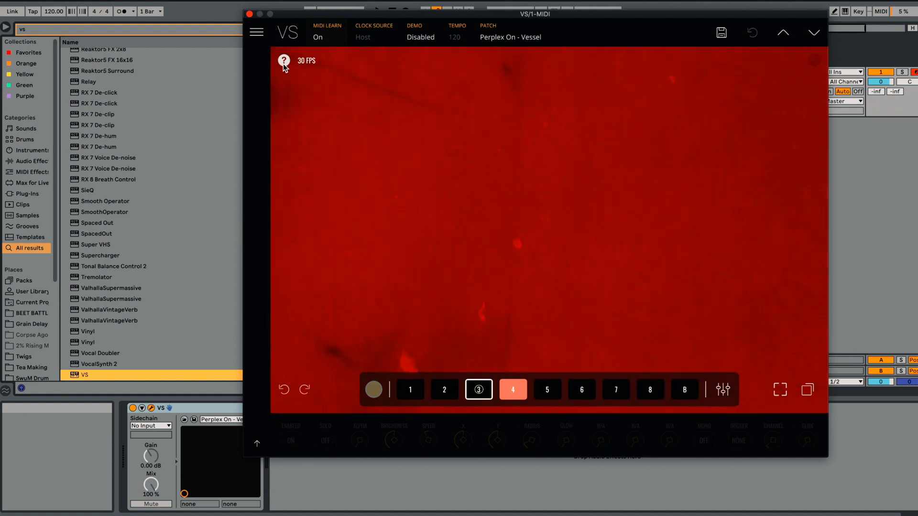
Step: Open the built-in help tour, read the Color, Layers and Matrix hints, and skip the rest
{"action": "left_click", "coordinate": [284, 61]}
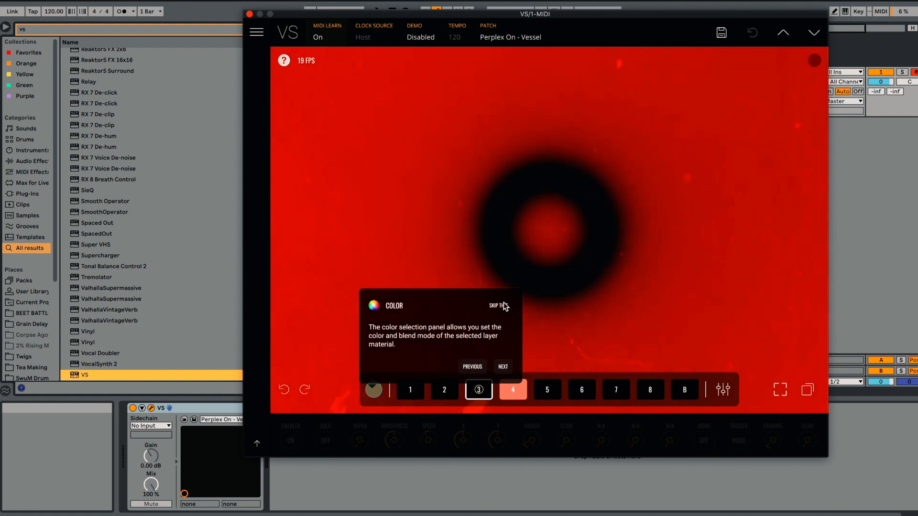
{"action": "left_click", "coordinate": [503, 367]}
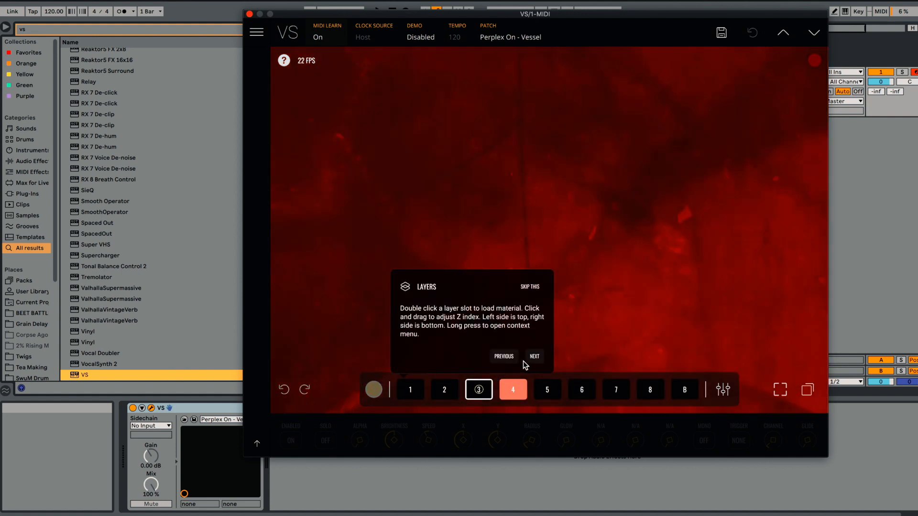
{"action": "left_click", "coordinate": [533, 356]}
{"action": "left_click", "coordinate": [801, 340]}
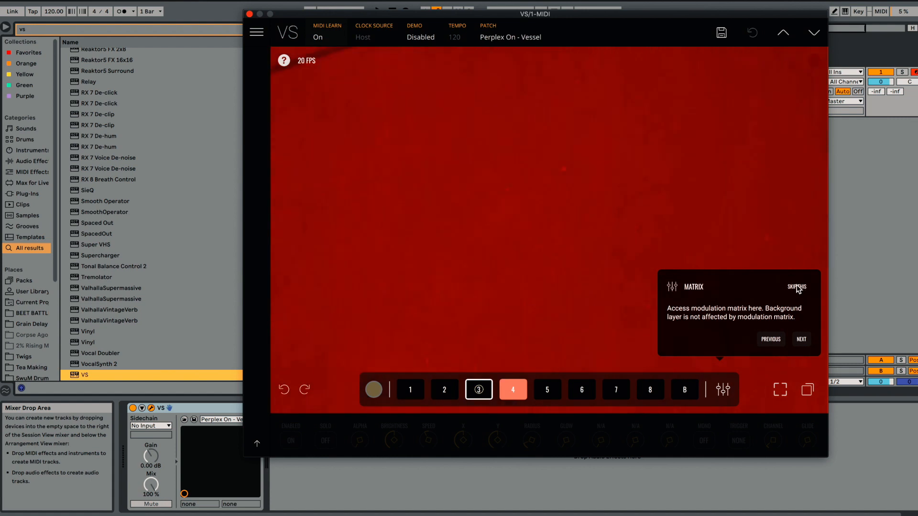
{"action": "left_click", "coordinate": [796, 287]}
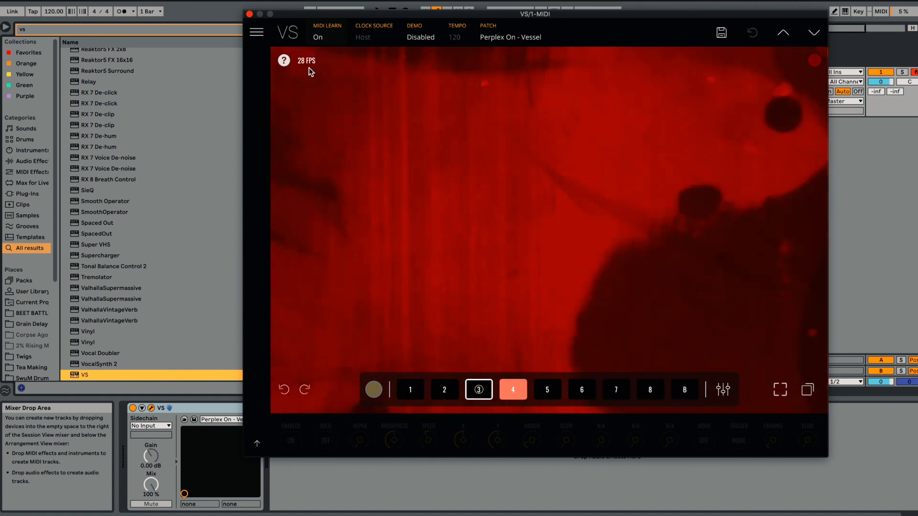
Step: Browse the patches and return to the Default patch
{"action": "left_click", "coordinate": [506, 39]}
{"action": "left_click", "coordinate": [506, 38]}
{"action": "left_click", "coordinate": [783, 34]}
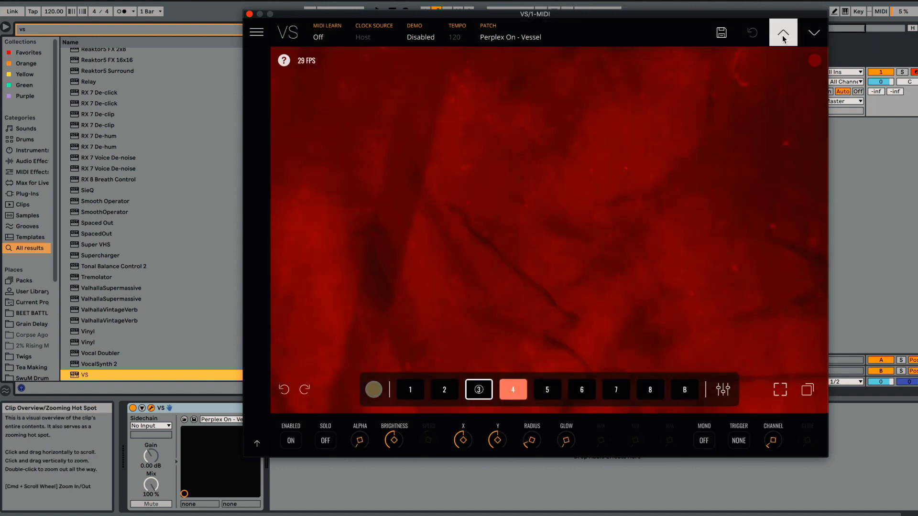
{"action": "left_click", "coordinate": [813, 36]}
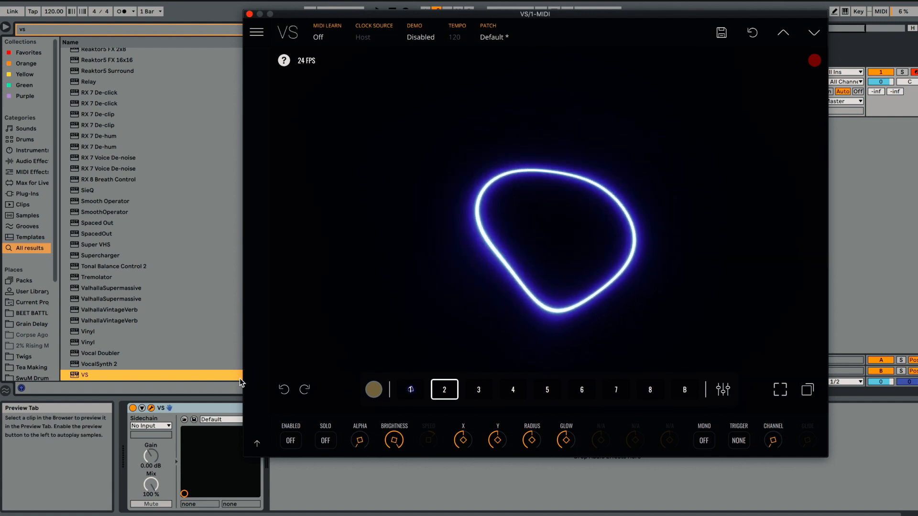
Step: Load the Color Pipe material into layer 2 and enable that layer
{"action": "left_click", "coordinate": [482, 389]}
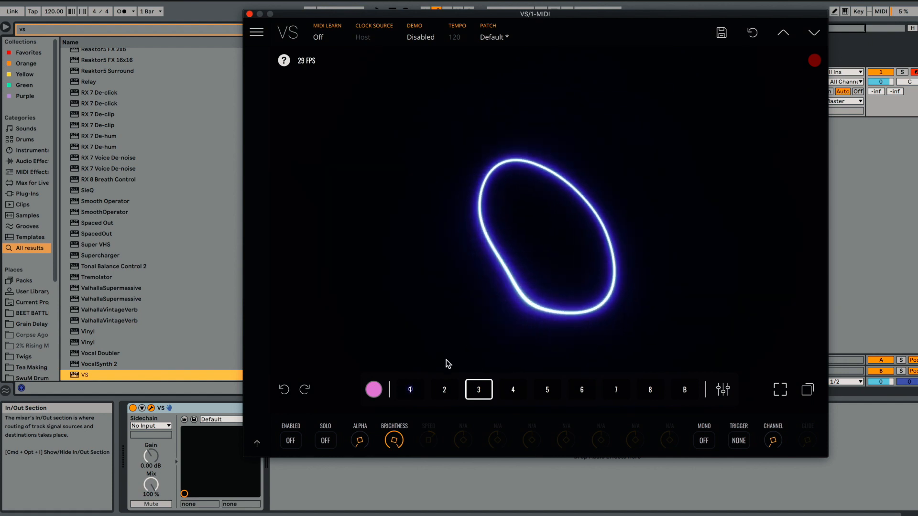
{"action": "left_click", "coordinate": [449, 392]}
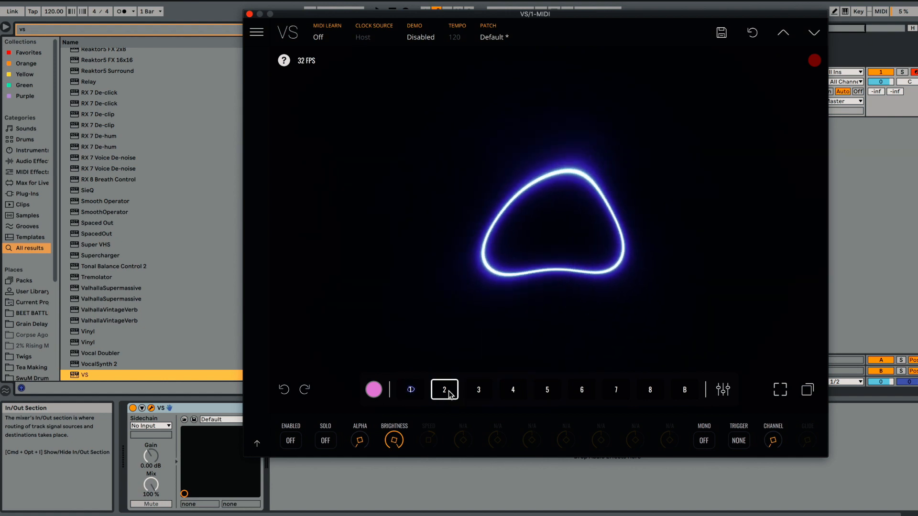
{"action": "left_click", "coordinate": [448, 392]}
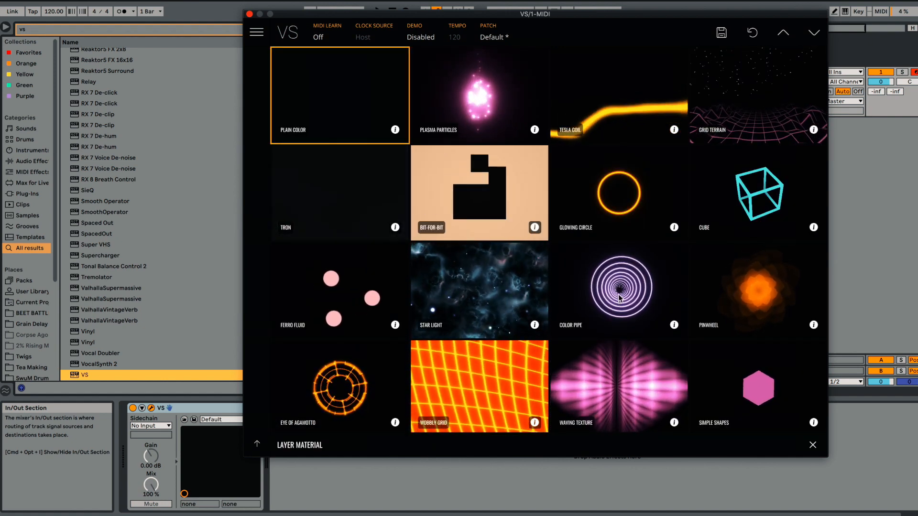
{"action": "left_click", "coordinate": [620, 296]}
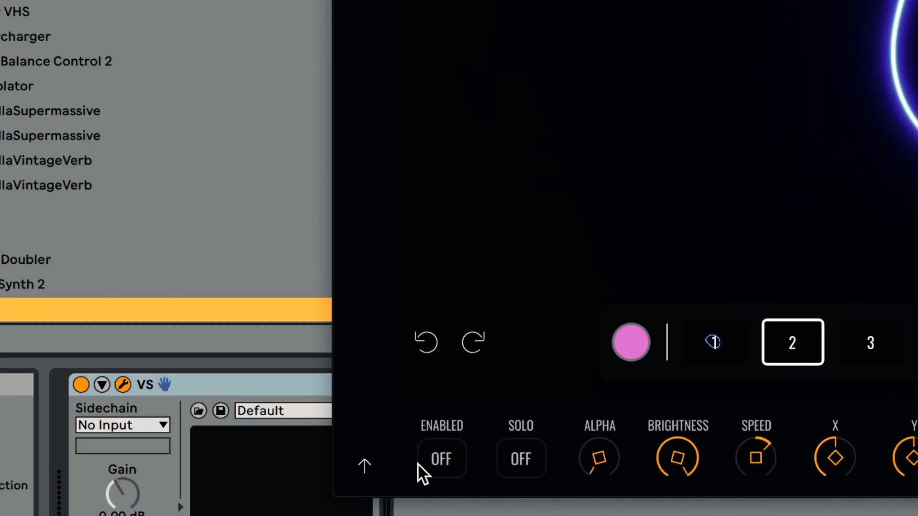
{"action": "left_click", "coordinate": [439, 459]}
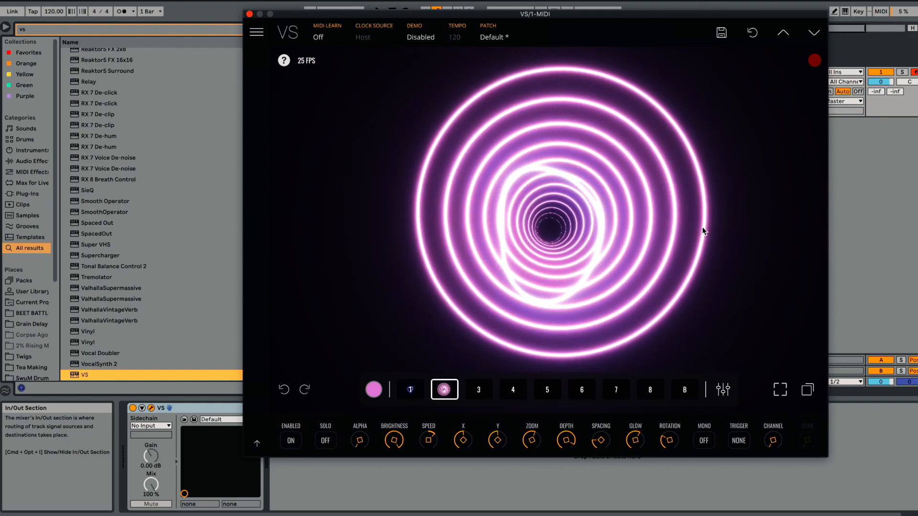
Step: Disable the original layer 1 and reorder the layers so that Color Pipe moves from slot 2 to slot 1
{"action": "left_click", "coordinate": [410, 389]}
{"action": "left_click", "coordinate": [291, 440]}
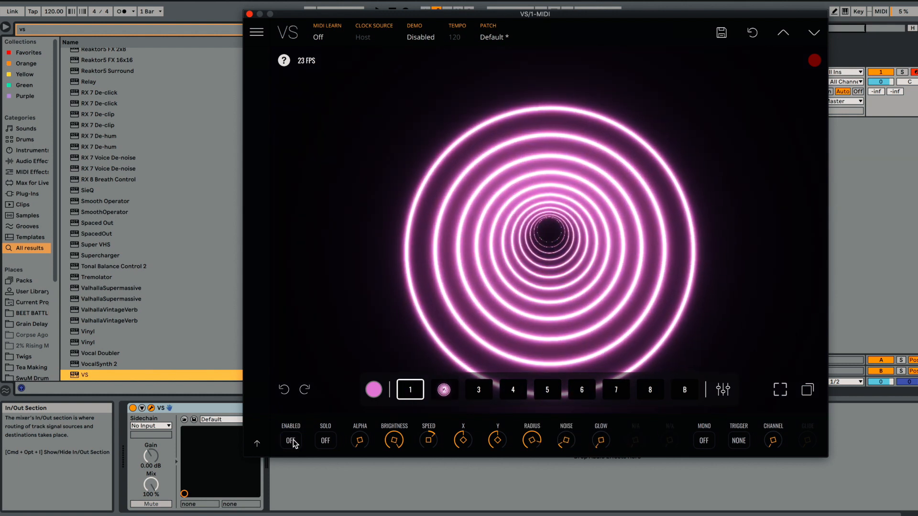
{"action": "left_click", "coordinate": [444, 389]}
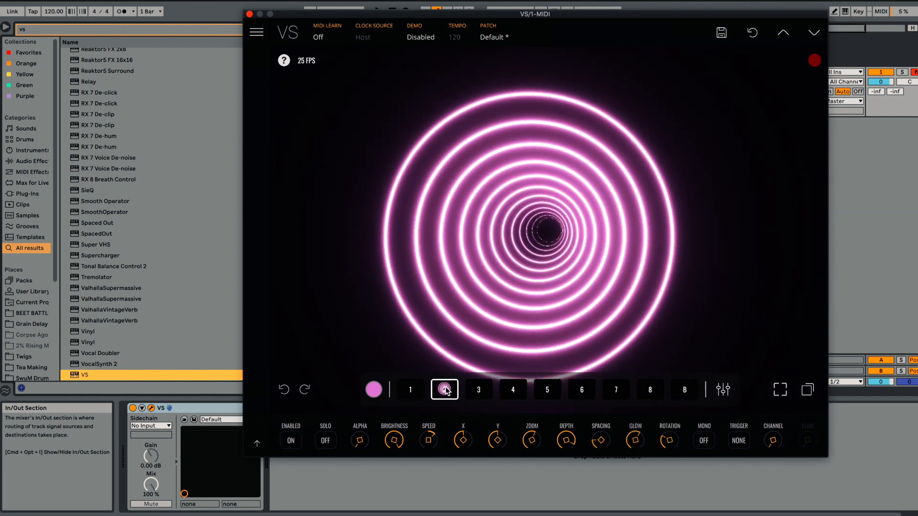
{"action": "left_click", "coordinate": [413, 390]}
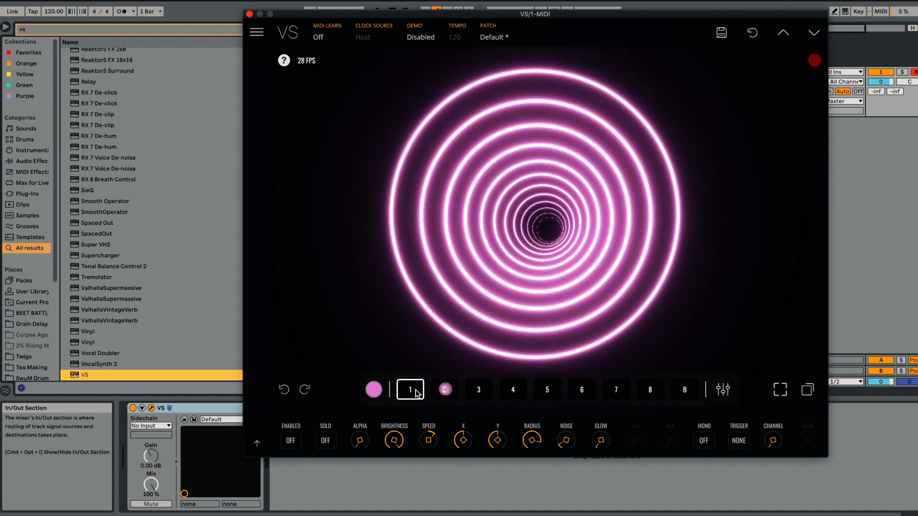
{"action": "left_click_drag", "start_coordinate": [444, 390], "coordinate": [412, 388]}
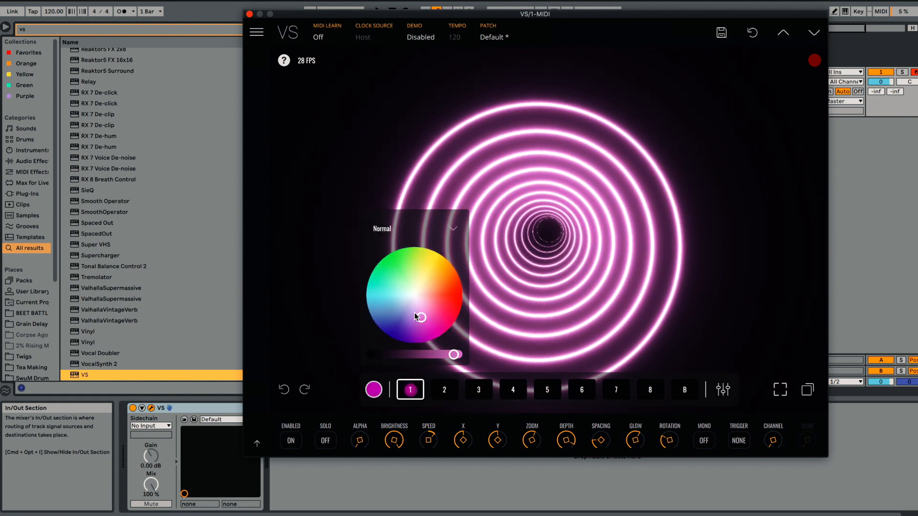
Step: Colour the Color Pipe layer orange and layer 2 dark blue, and view the blend modes offered for layer 2
{"action": "left_click", "coordinate": [444, 390]}
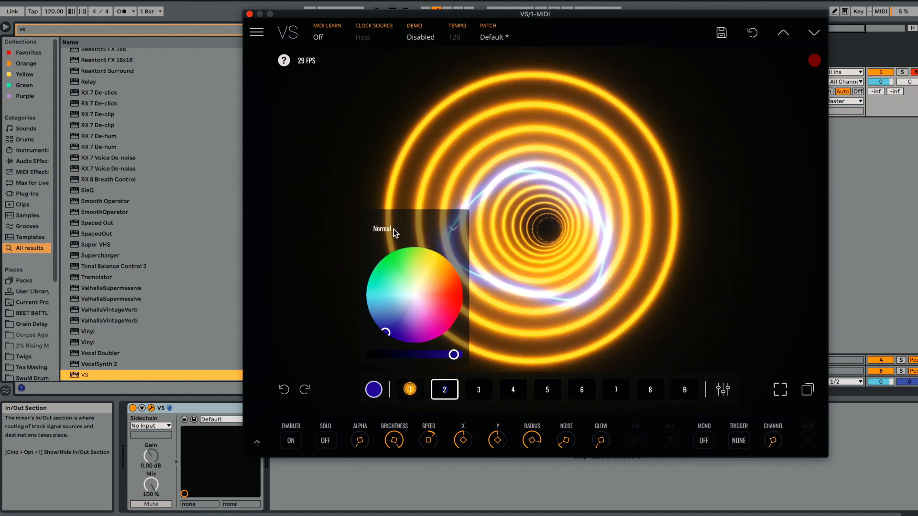
{"action": "left_click", "coordinate": [394, 228]}
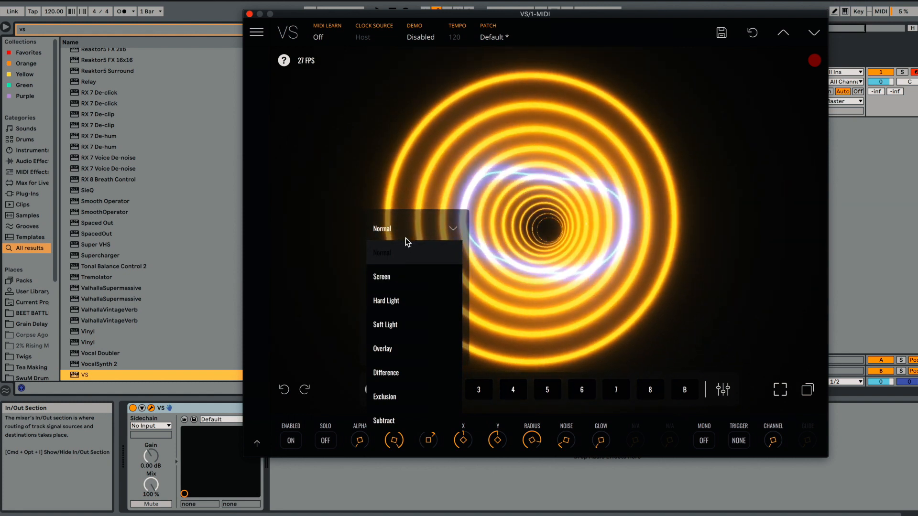
{"action": "left_click", "coordinate": [444, 399]}
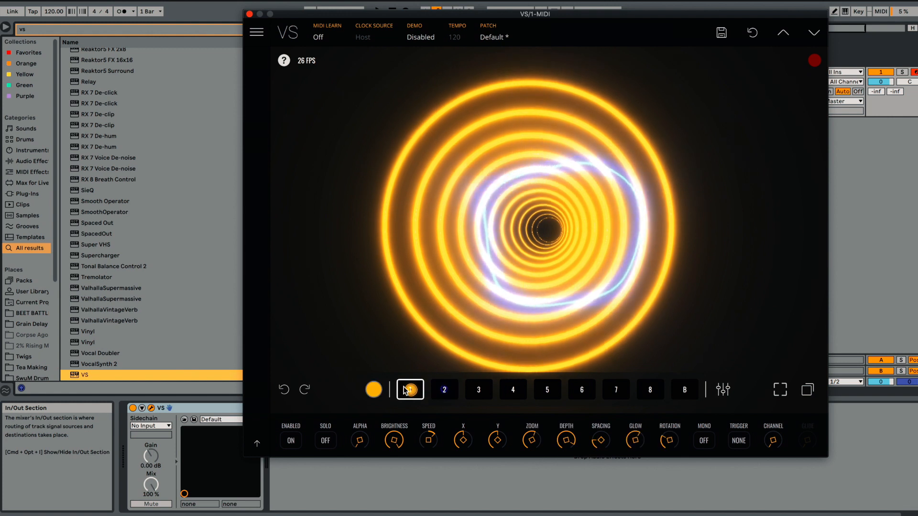
Step: Try the Difference blend mode on the Color Pipe layer in slot 1, and set it to Exclusion
{"action": "left_click", "coordinate": [444, 391]}
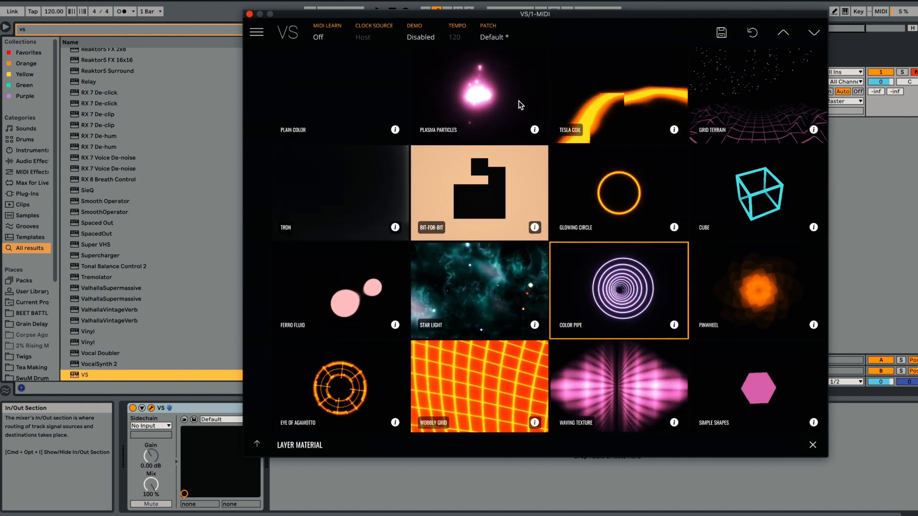
{"action": "left_click", "coordinate": [813, 446]}
{"action": "left_click", "coordinate": [374, 391]}
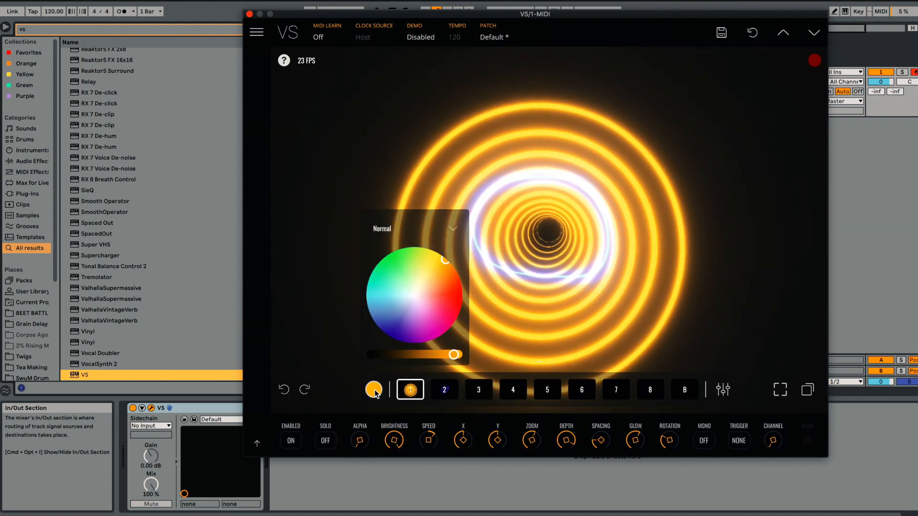
{"action": "left_click", "coordinate": [385, 232]}
{"action": "left_click", "coordinate": [399, 373]}
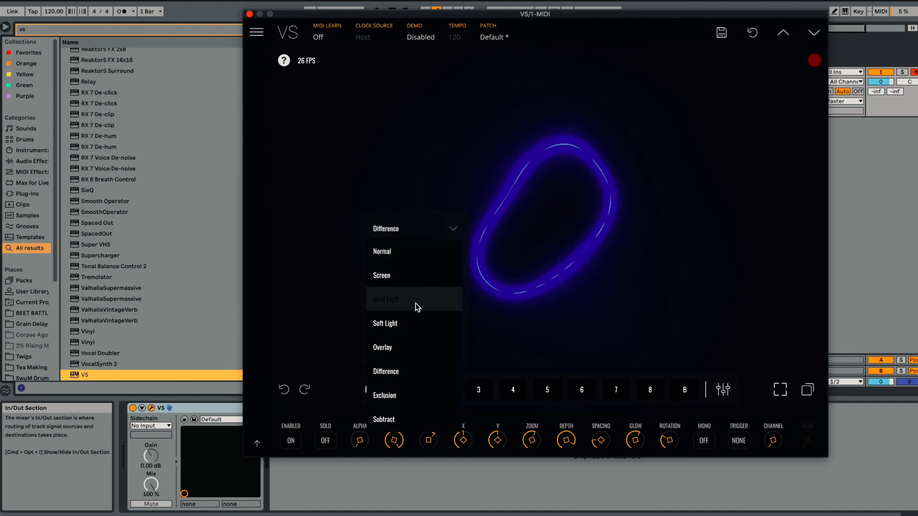
{"action": "left_click", "coordinate": [400, 391]}
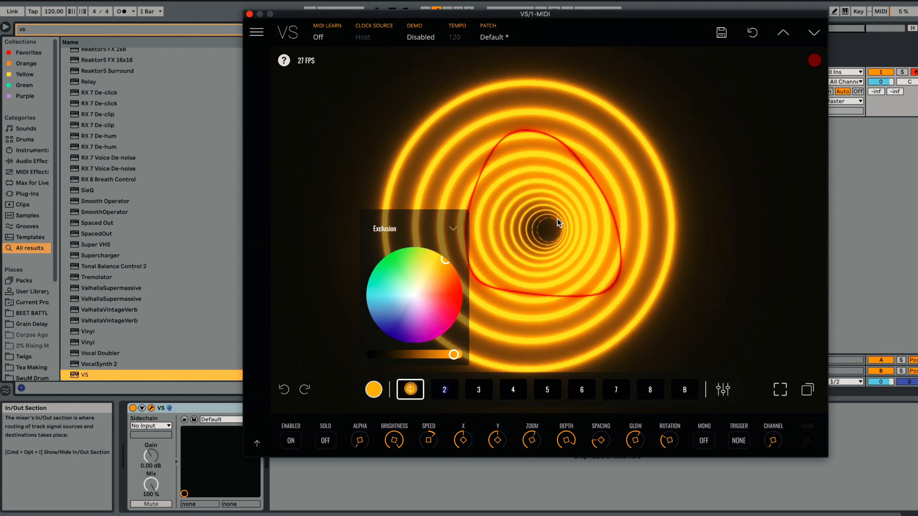
{"action": "left_click", "coordinate": [528, 316]}
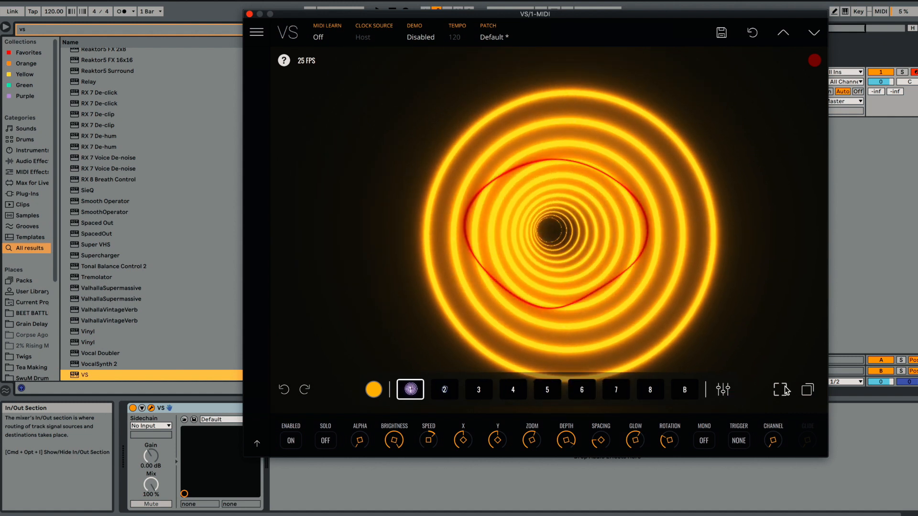
Step: Preview the visuals in a separate VS window and close that window again
{"action": "left_click", "coordinate": [808, 390]}
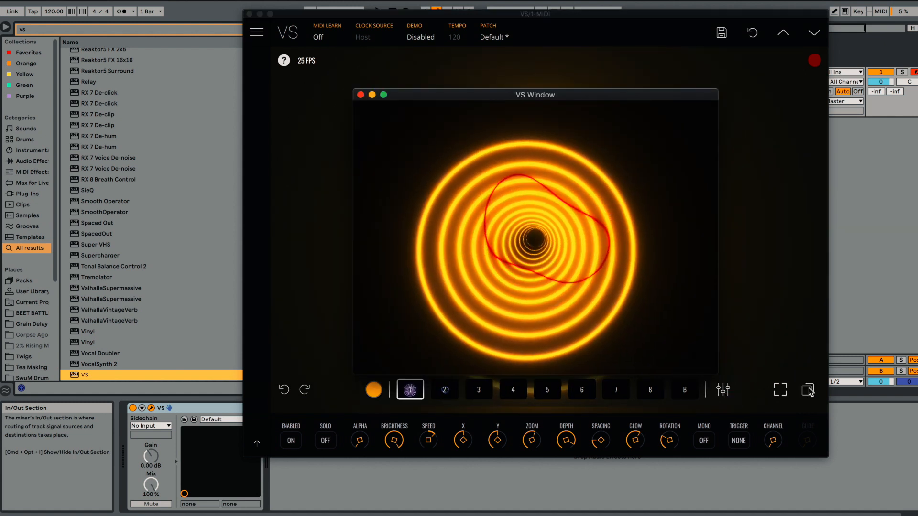
{"action": "left_click", "coordinate": [807, 390]}
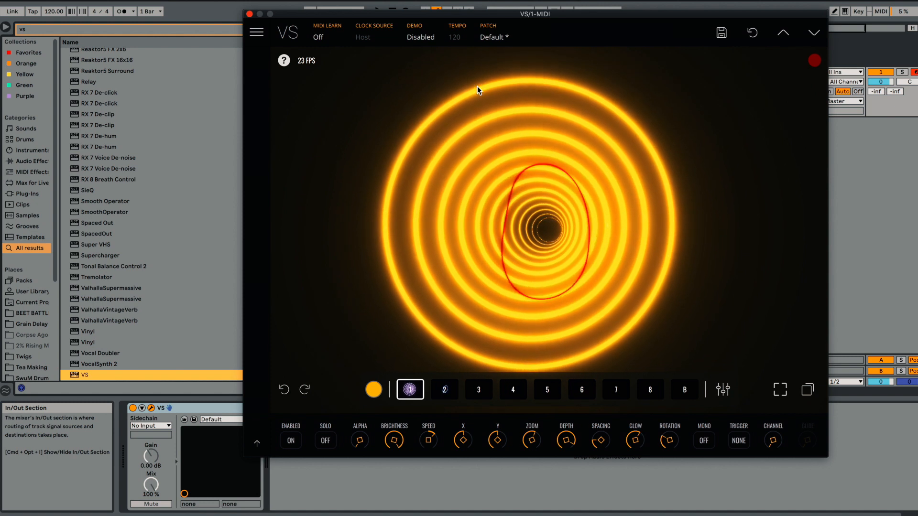
Step: Try the separate VS output window, move it aside and close it, and view the visuals without the plug-in's controls
{"action": "left_click", "coordinate": [807, 390]}
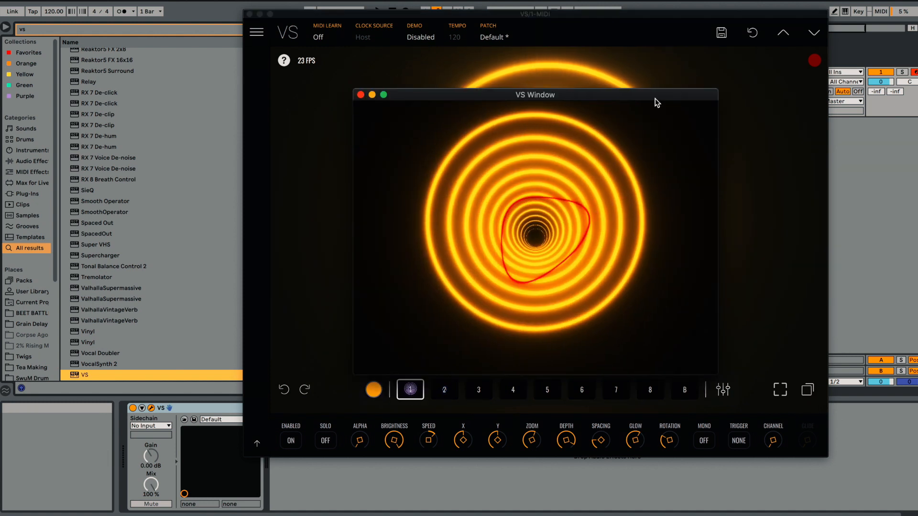
{"action": "left_click_drag", "start_coordinate": [567, 93], "coordinate": [373, 68]}
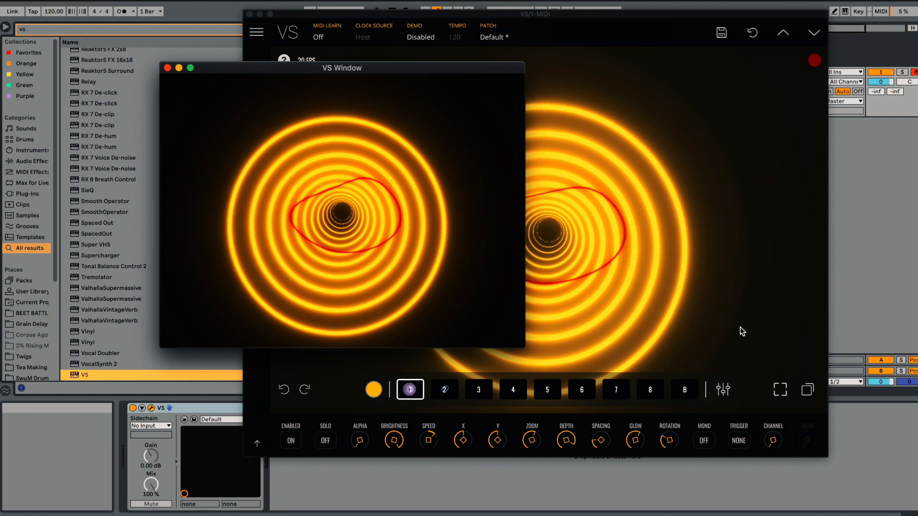
{"action": "left_click", "coordinate": [168, 68]}
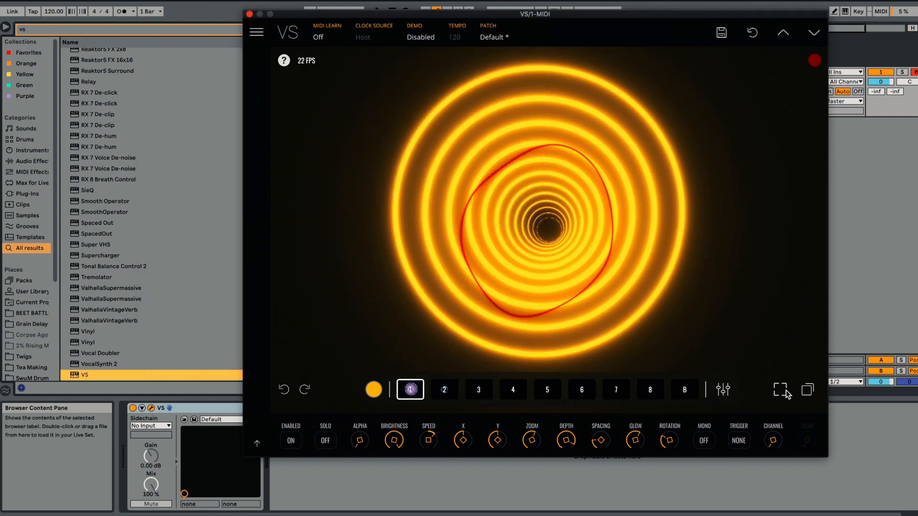
{"action": "left_click", "coordinate": [779, 388]}
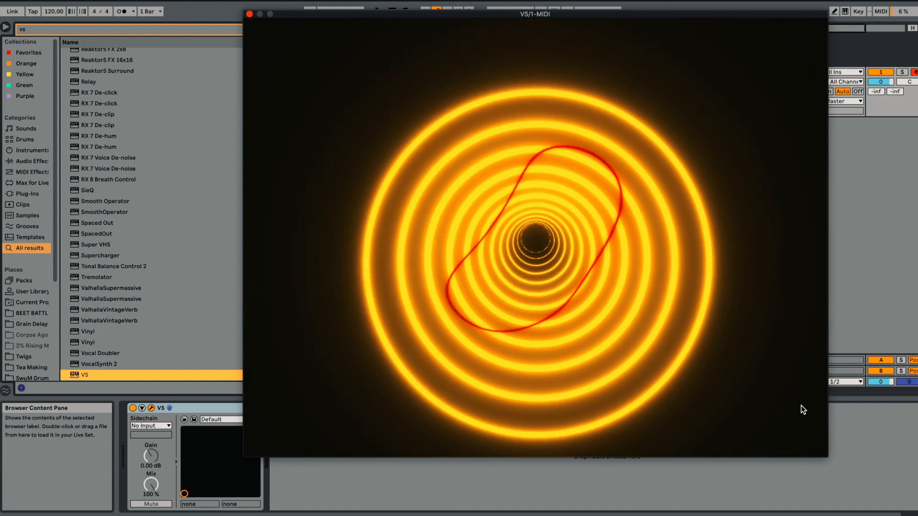
{"action": "left_click", "coordinate": [644, 280]}
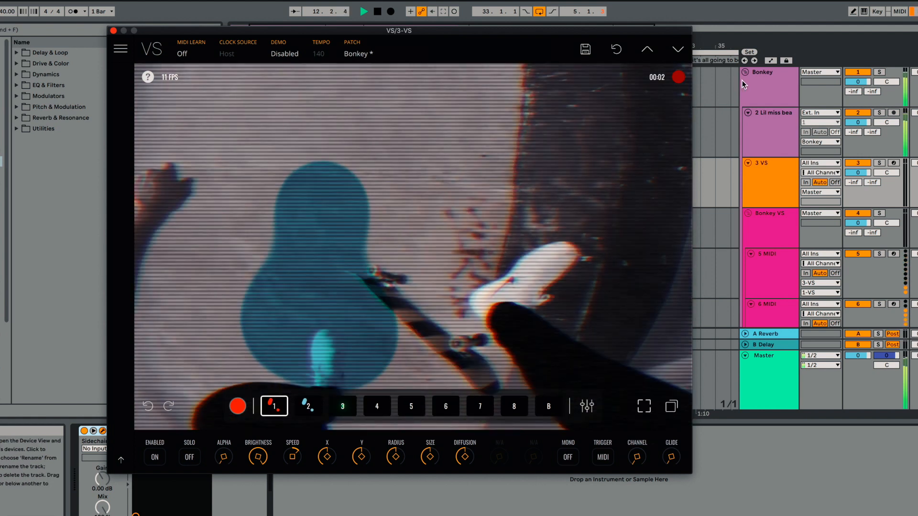
Step: In the Bonkey project, stop the VS video recording and the song playback
{"action": "left_click", "coordinate": [680, 78]}
{"action": "key", "text": "space"}
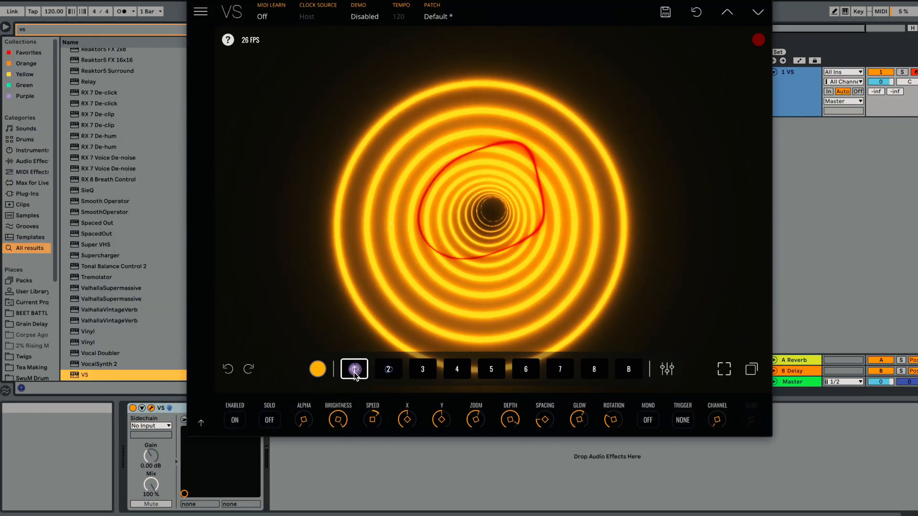
Step: Compare the parameter controls of layers 1 and 2 by switching back and forth between them
{"action": "left_click", "coordinate": [386, 369]}
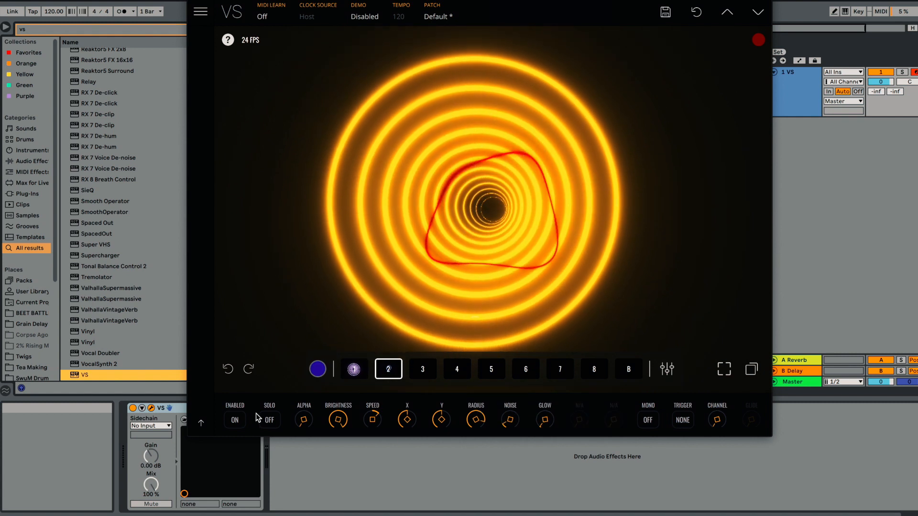
{"action": "left_click", "coordinate": [353, 369]}
{"action": "left_click", "coordinate": [385, 371]}
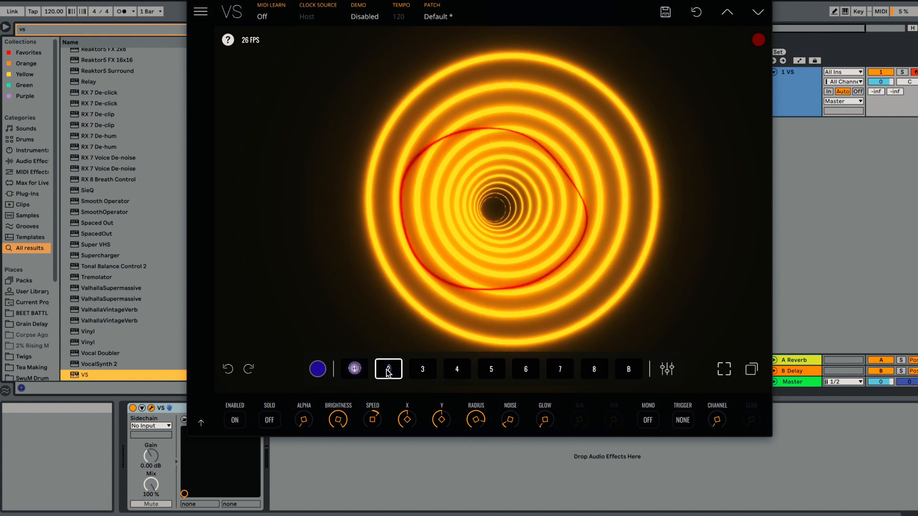
{"action": "left_click", "coordinate": [354, 369]}
{"action": "left_click", "coordinate": [386, 372]}
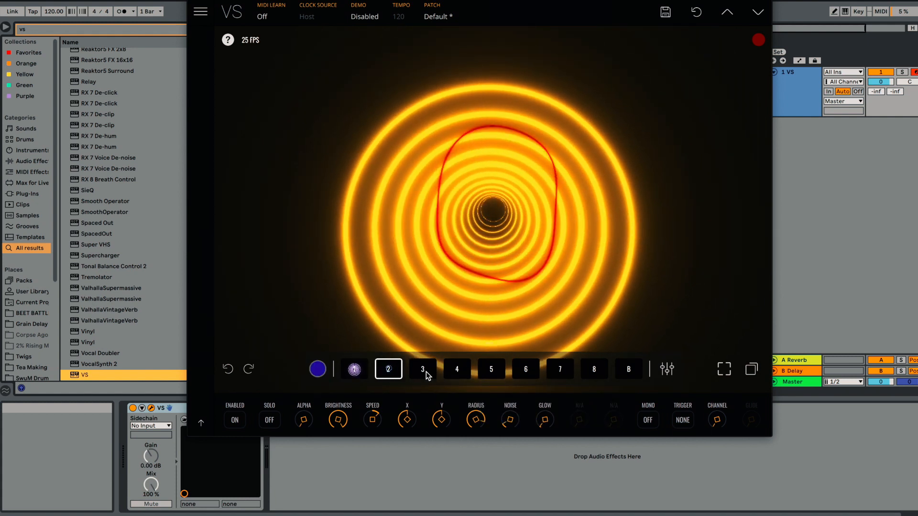
Step: Assign the Bit-For-Bit material to layer 3
{"action": "left_click", "coordinate": [425, 371]}
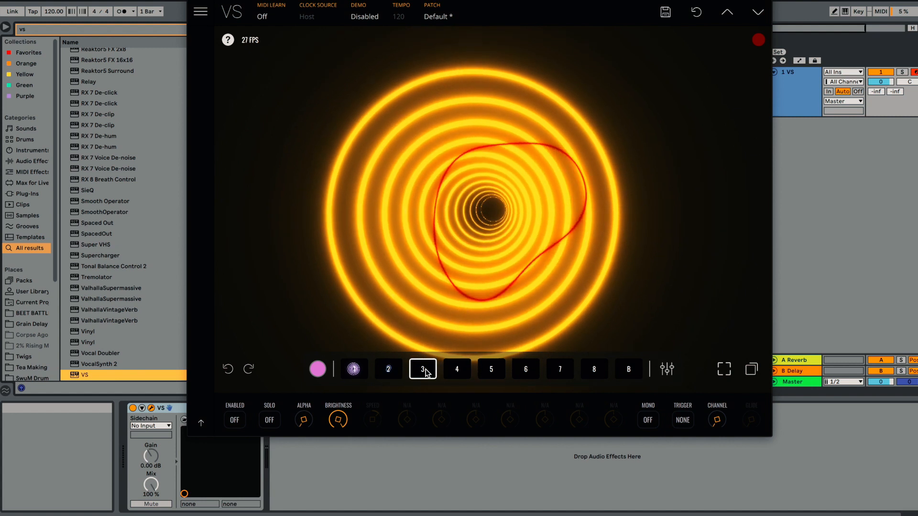
{"action": "left_click", "coordinate": [425, 370]}
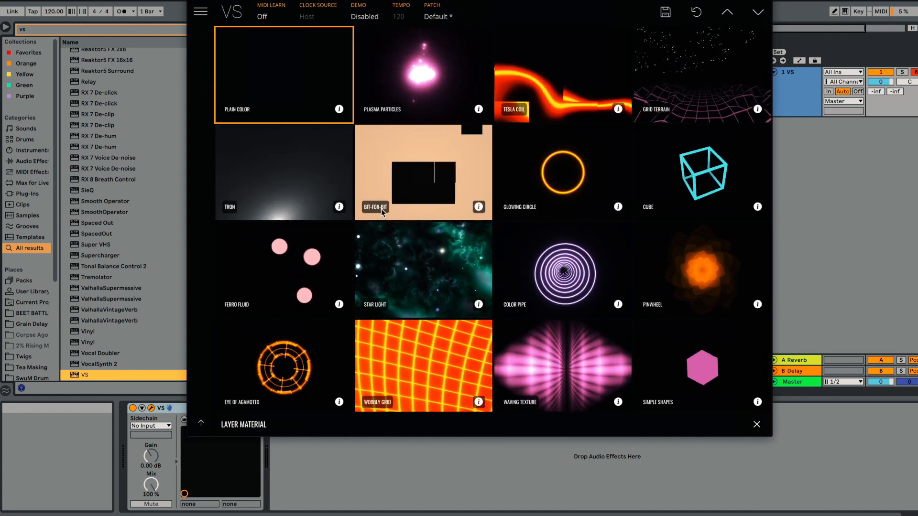
{"action": "left_click", "coordinate": [454, 166]}
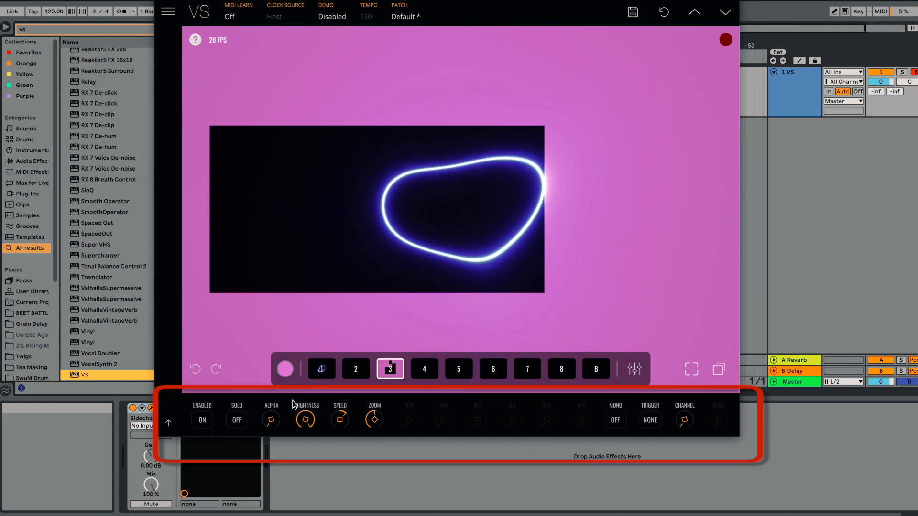
Step: Set audio modulator 3 to SPCTRM mode and change layer 3's trigger to MIDI
{"action": "left_click", "coordinate": [328, 370]}
{"action": "left_click", "coordinate": [392, 371]}
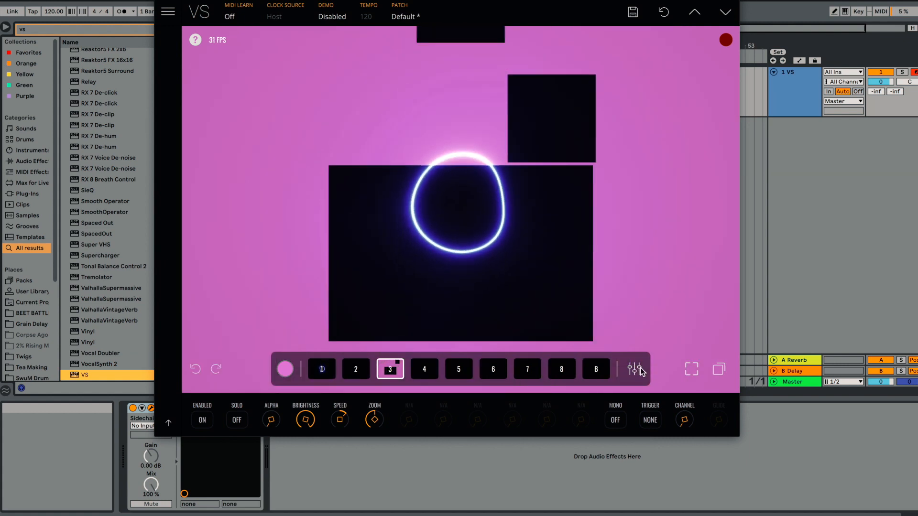
{"action": "left_click", "coordinate": [640, 369]}
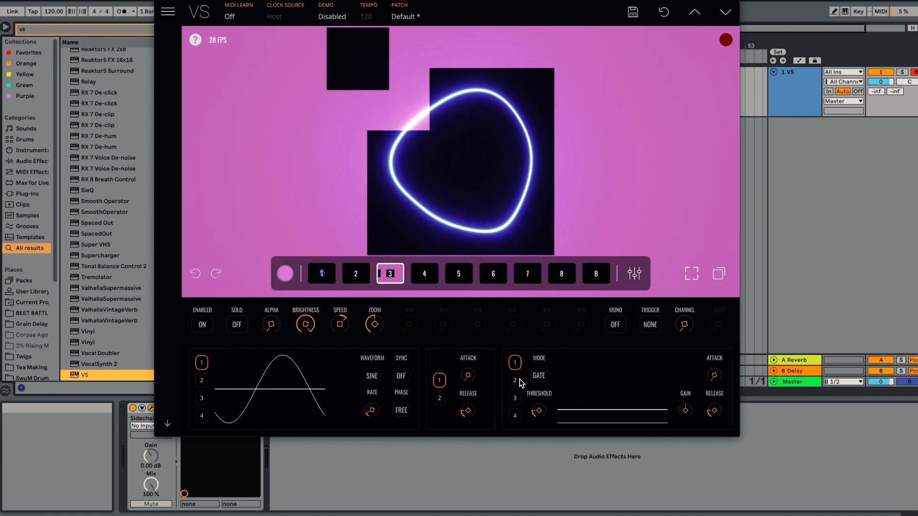
{"action": "left_click", "coordinate": [518, 397]}
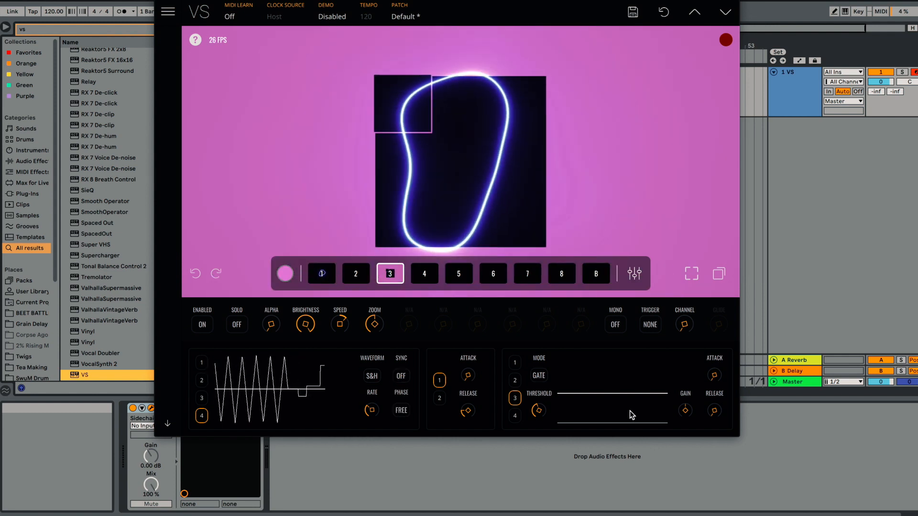
{"action": "left_click", "coordinate": [537, 377]}
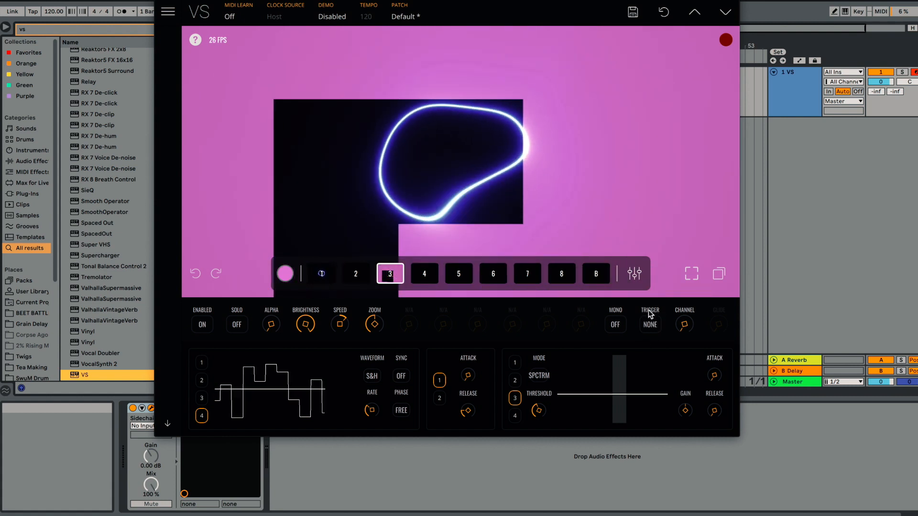
{"action": "left_click", "coordinate": [654, 325]}
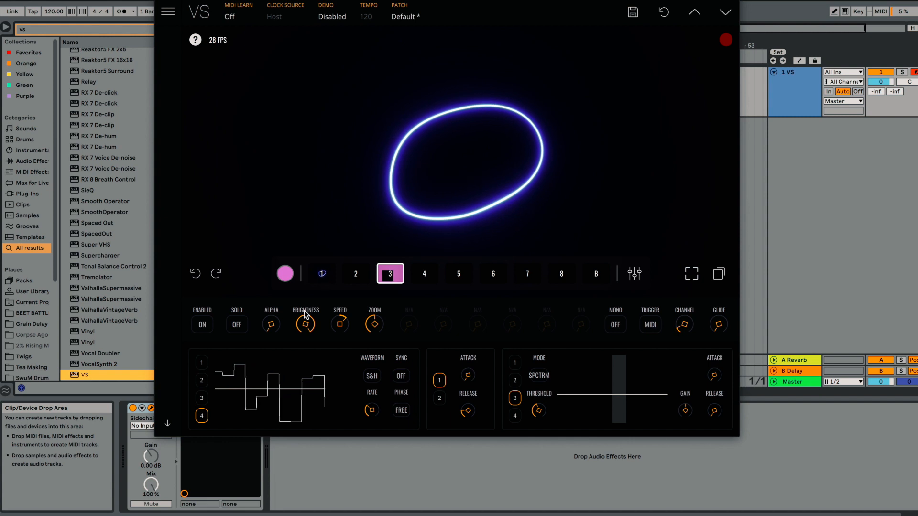
Step: On layer 1, adjust the brightness, speed and position, and raise the noise to 1.000 and the glow to about 0.316
{"action": "left_click", "coordinate": [322, 275]}
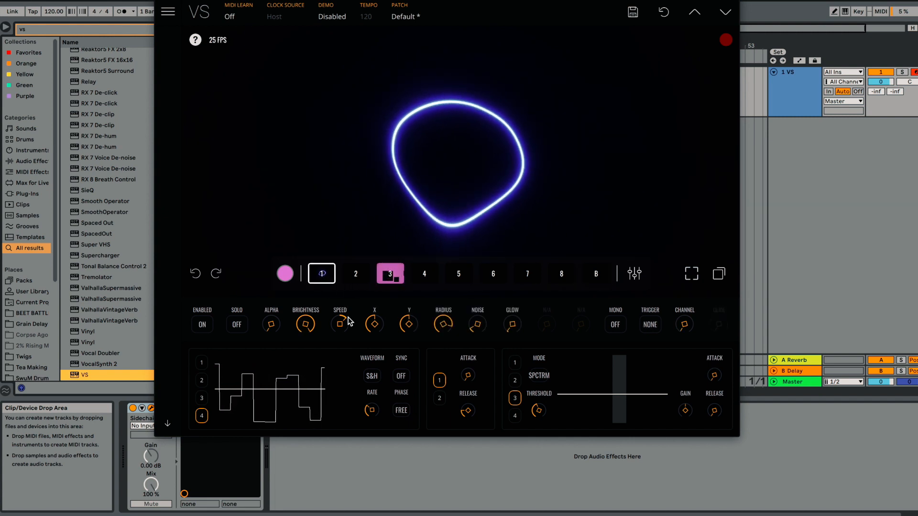
{"action": "left_click_drag", "start_coordinate": [306, 324], "coordinate": [296, 487]}
{"action": "left_click_drag", "start_coordinate": [298, 370], "coordinate": [330, 273]}
{"action": "left_click_drag", "start_coordinate": [340, 325], "coordinate": [364, 250]}
{"action": "left_click_drag", "start_coordinate": [374, 324], "coordinate": [567, 193]}
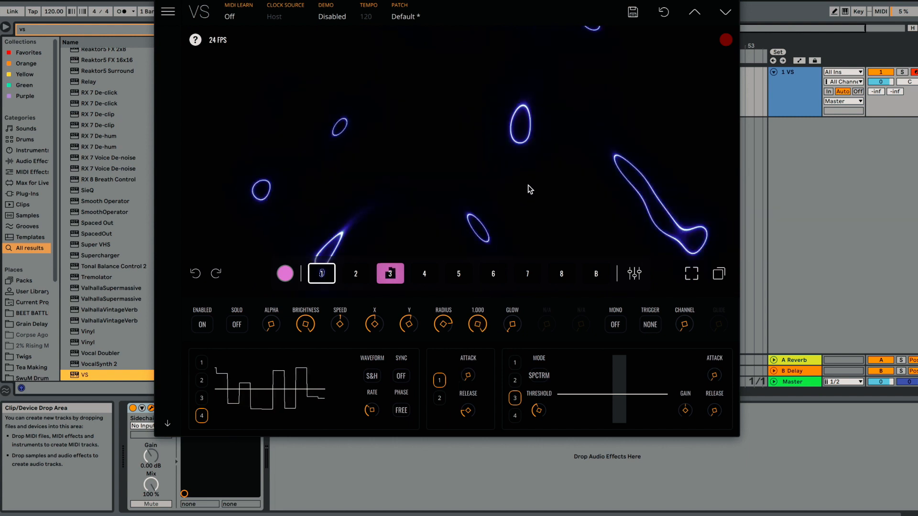
{"action": "left_click_drag", "start_coordinate": [525, 327], "coordinate": [506, 160]}
Step: Sweep layer 1's brightness down and up, and settle it at about 0.83
{"action": "mouse_move", "coordinate": [311, 322]}
{"action": "left_mouse_down"}
{"action": "mouse_move", "coordinate": [308, 362]}
{"action": "mouse_move", "coordinate": [308, 330]}
{"action": "left_mouse_up"}
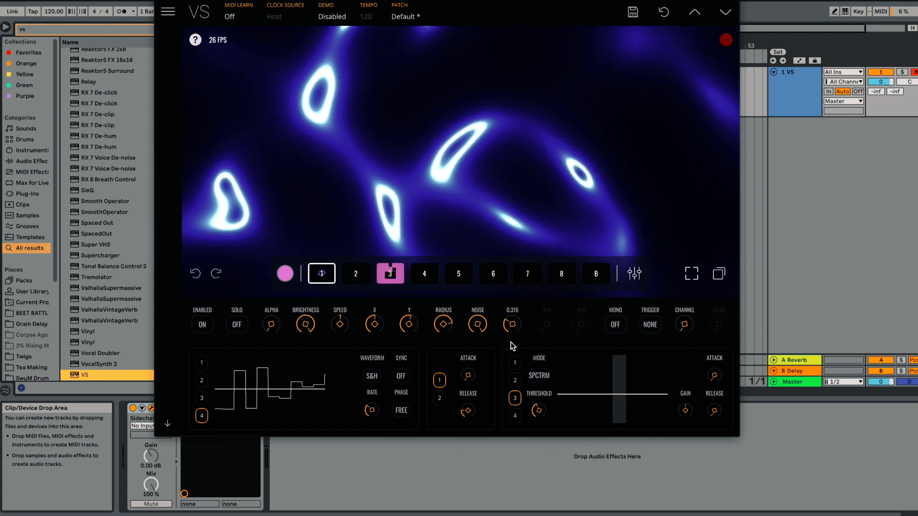
{"action": "left_click_drag", "start_coordinate": [298, 325], "coordinate": [329, 158]}
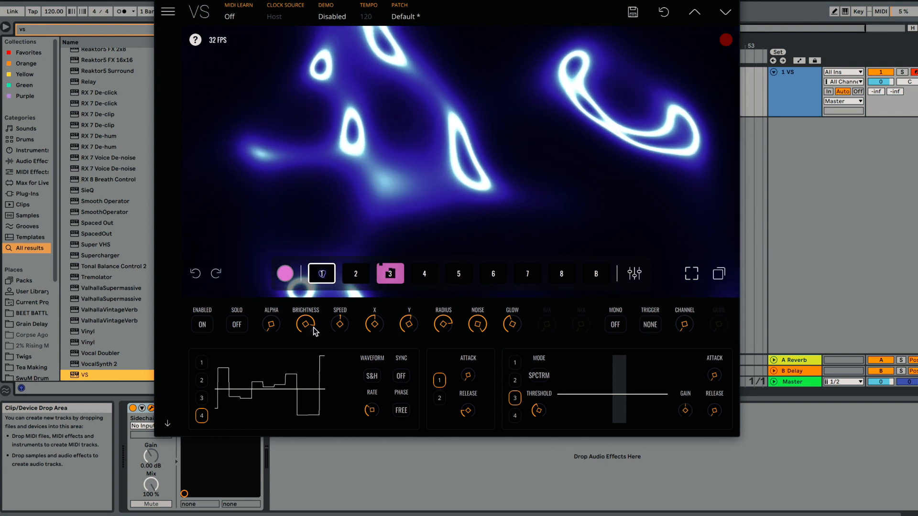
{"action": "left_click_drag", "start_coordinate": [305, 324], "coordinate": [303, 420]}
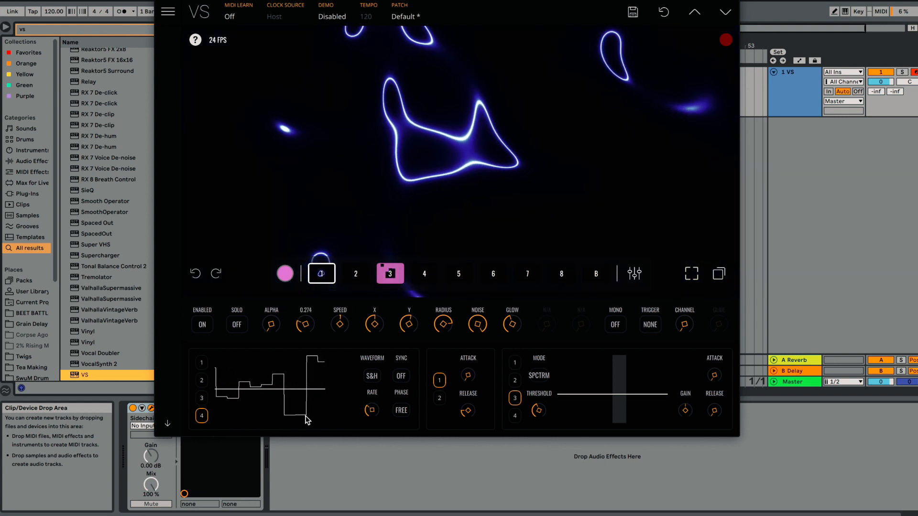
{"action": "left_click_drag", "start_coordinate": [319, 340], "coordinate": [319, 234]}
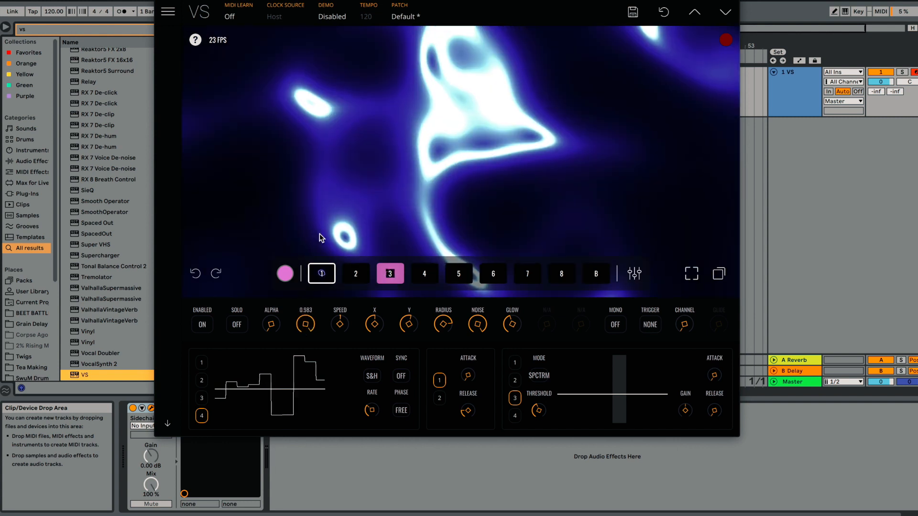
{"action": "mouse_move", "coordinate": [305, 323]}
{"action": "left_mouse_down"}
{"action": "mouse_move", "coordinate": [299, 352]}
{"action": "mouse_move", "coordinate": [303, 341]}
{"action": "left_mouse_up"}
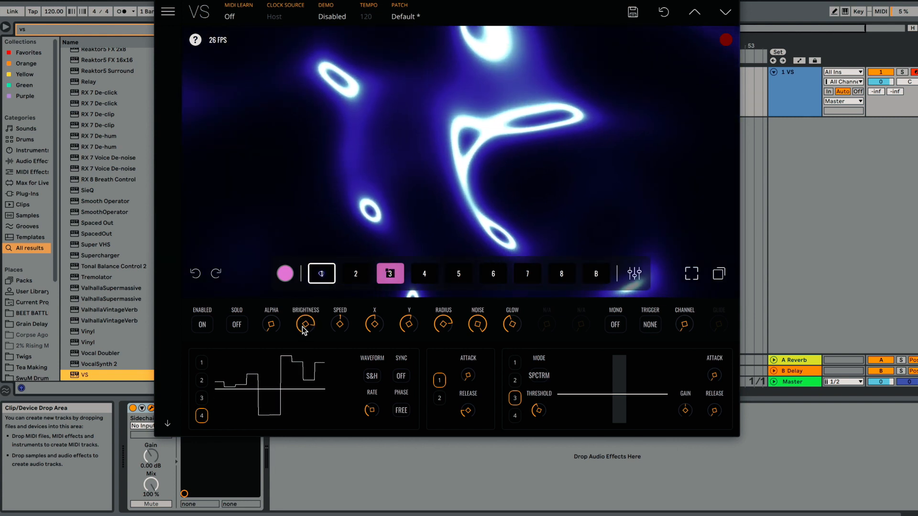
Step: Examine the pages of layer 1's modulation matrix and return to the one with hue, saturation, brightness and alpha
{"action": "left_click", "coordinate": [306, 325]}
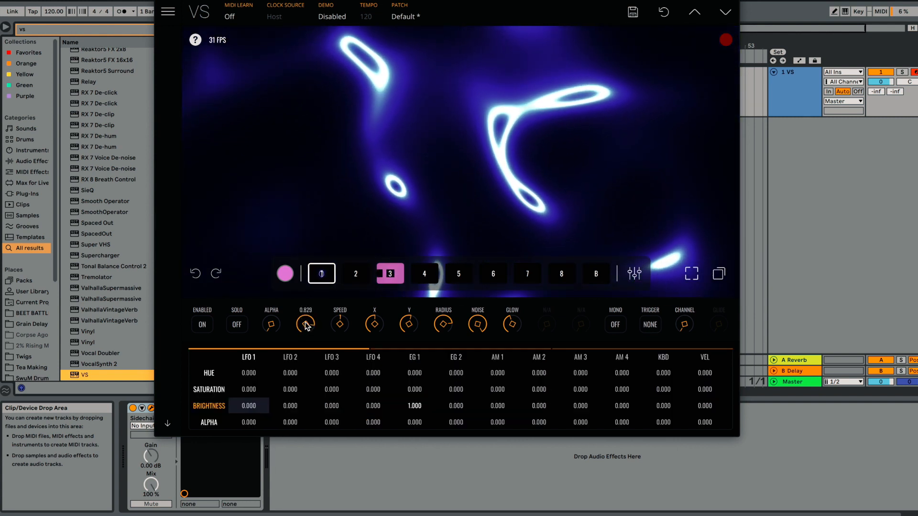
{"action": "left_click", "coordinate": [401, 345]}
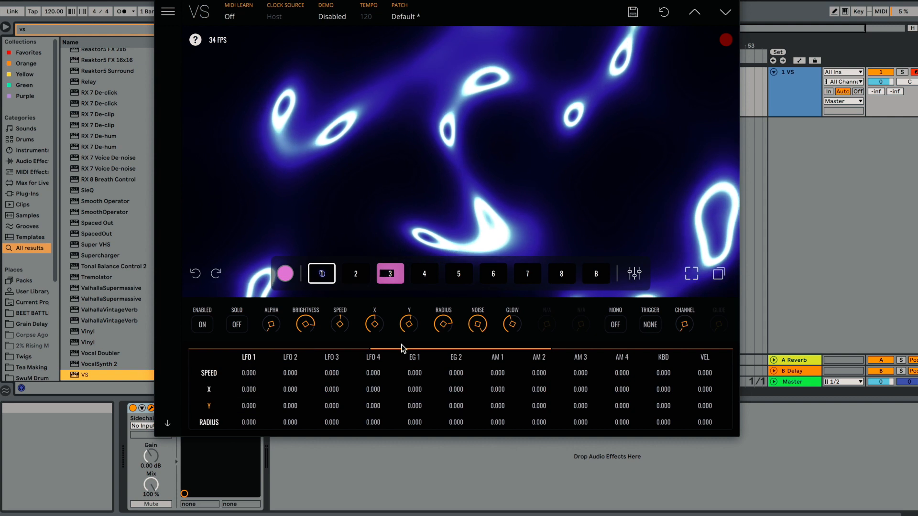
{"action": "left_click", "coordinate": [592, 344]}
{"action": "left_click", "coordinate": [258, 345]}
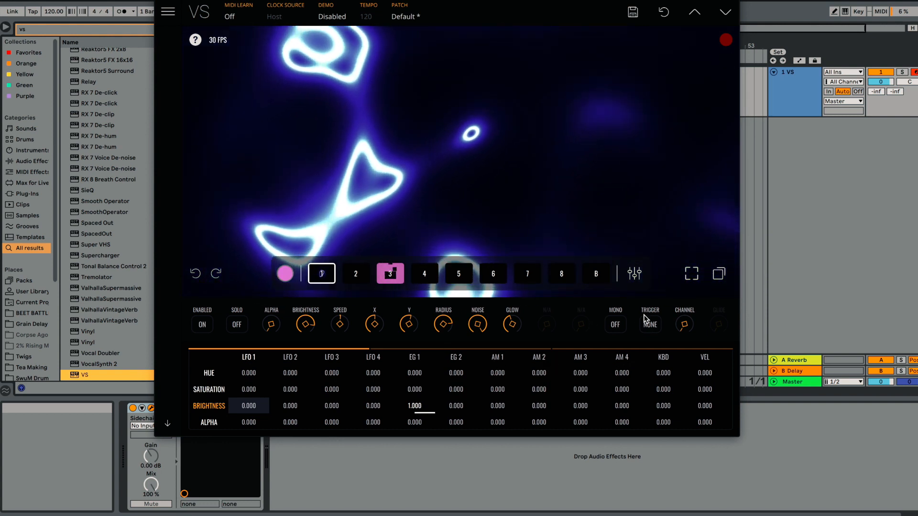
Step: Look through the modulators, selecting audio modulator 4, envelope 2, LFO 2 and LFO 3
{"action": "left_click", "coordinate": [635, 275]}
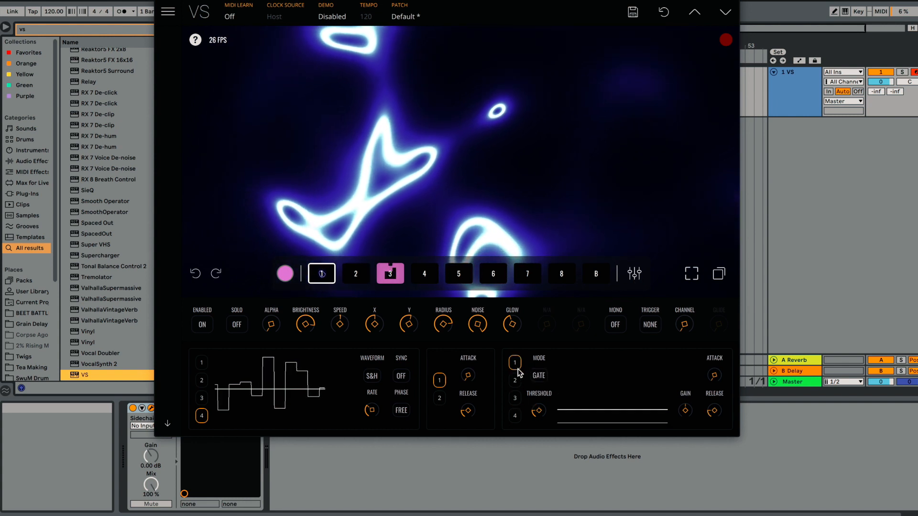
{"action": "left_click", "coordinate": [515, 415]}
{"action": "left_click", "coordinate": [438, 398]}
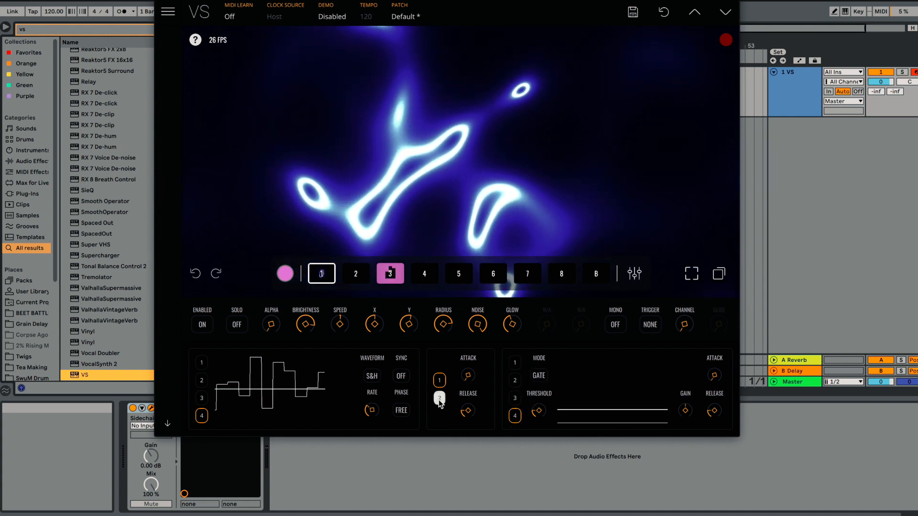
{"action": "left_click", "coordinate": [201, 380]}
{"action": "left_click", "coordinate": [201, 397]}
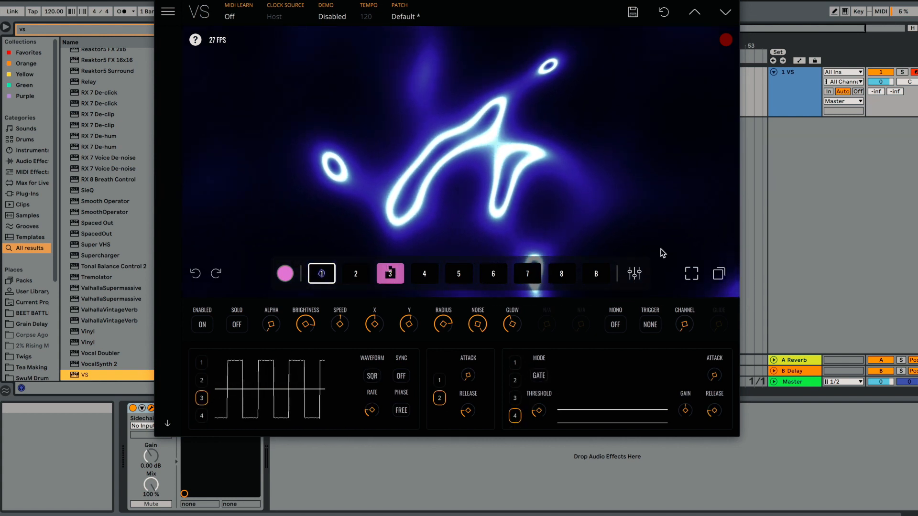
Step: View the modulation matrix row for layer 1's brightness and close the VS plug-in window
{"action": "mouse_move", "coordinate": [305, 323]}
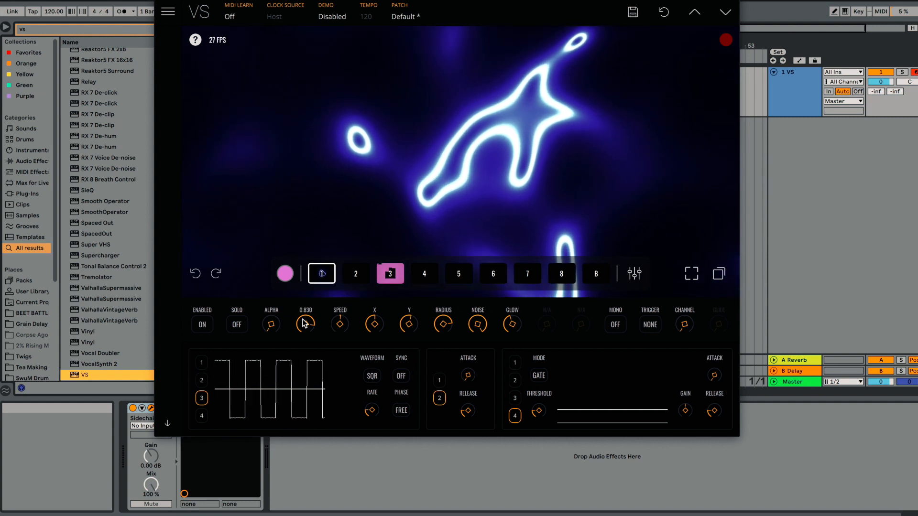
{"action": "left_click", "coordinate": [303, 324]}
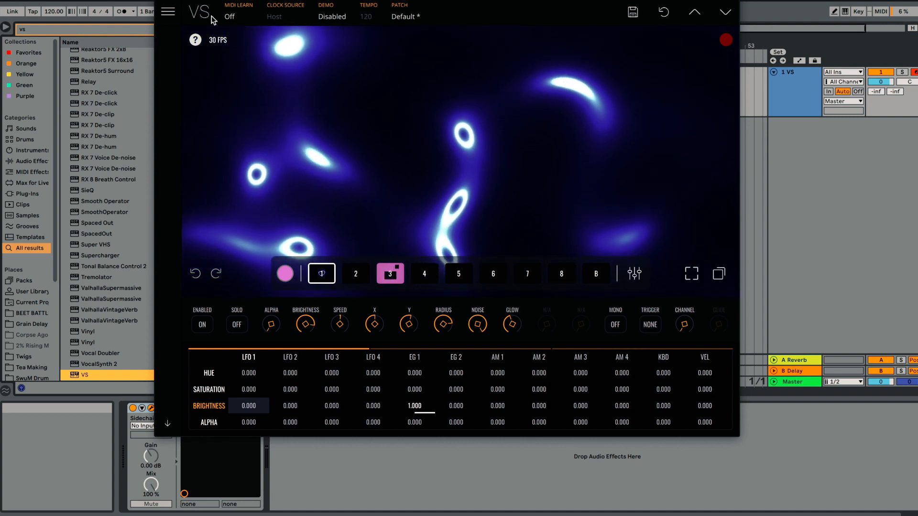
{"action": "left_click", "coordinate": [164, 0]}
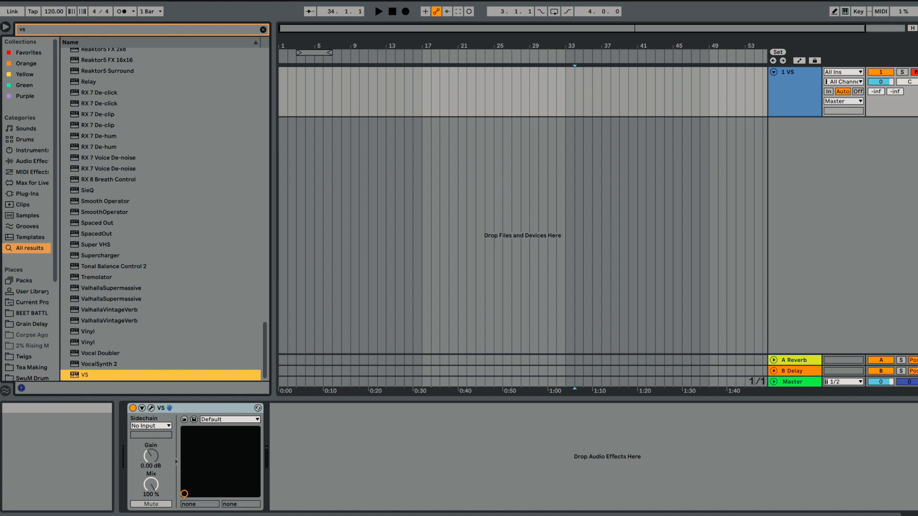
Step: In the Bonkey project, ungroup the Bonkey group track
{"action": "left_click", "coordinate": [791, 87]}
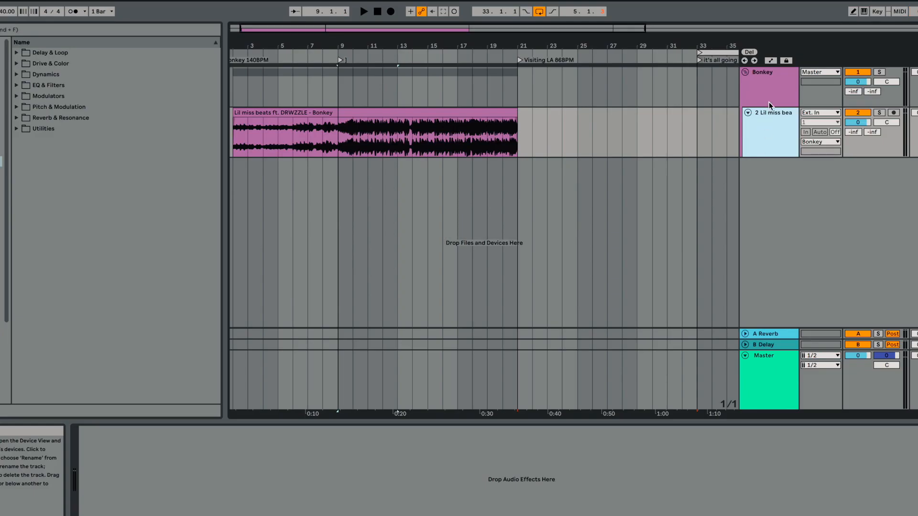
{"action": "left_click", "coordinate": [767, 93]}
{"action": "key", "text": "super+shift+g"}
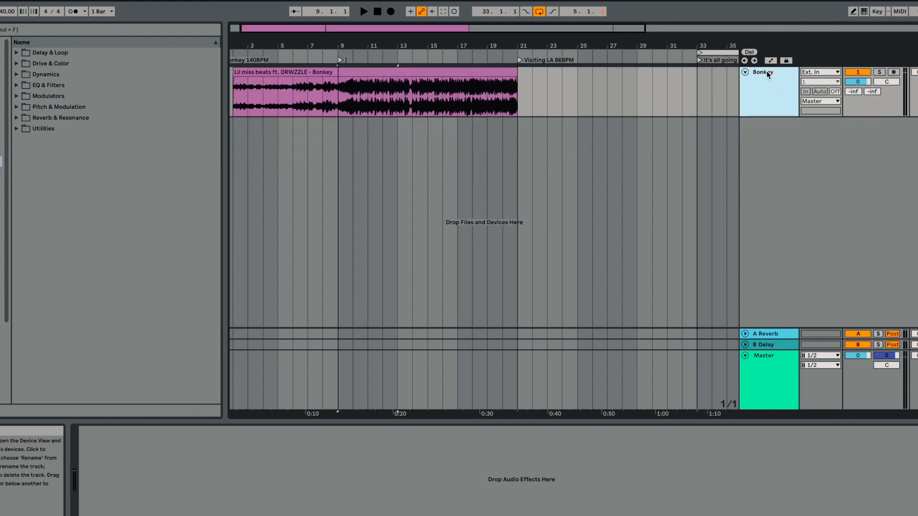
Step: Insert a MIDI track below the Bonkey track, load the VS plug-in onto it and hide the plug-in window
{"action": "key", "text": "super+shift+t"}
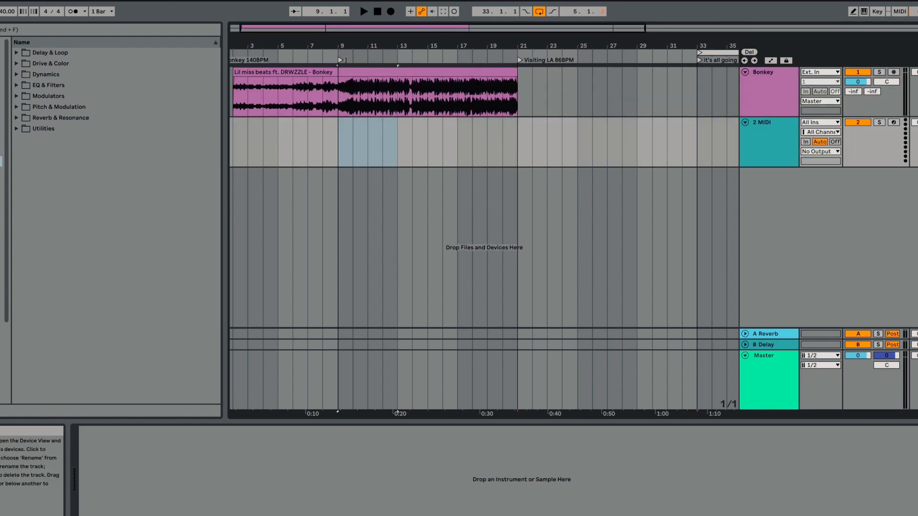
{"action": "left_click", "coordinate": [3, 32]}
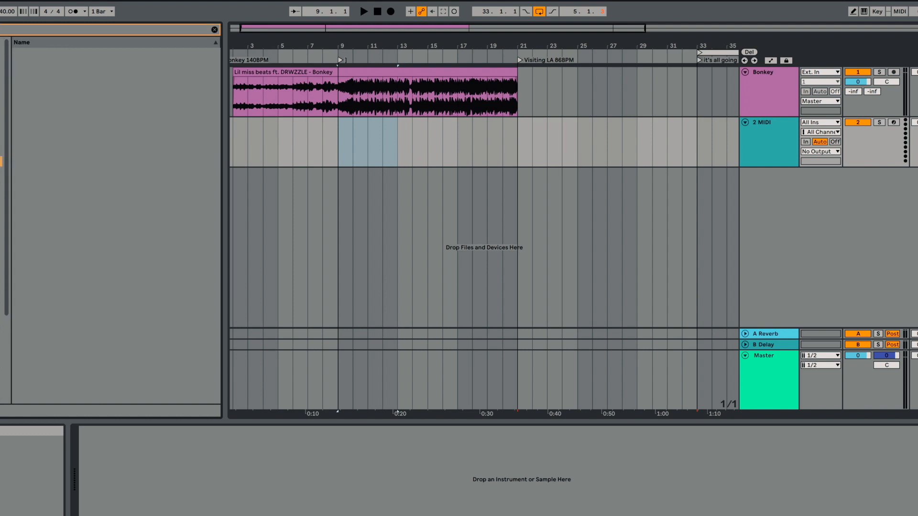
{"action": "scroll", "coordinate": [76, 156], "scroll_direction": "down", "scroll_amount": 20}
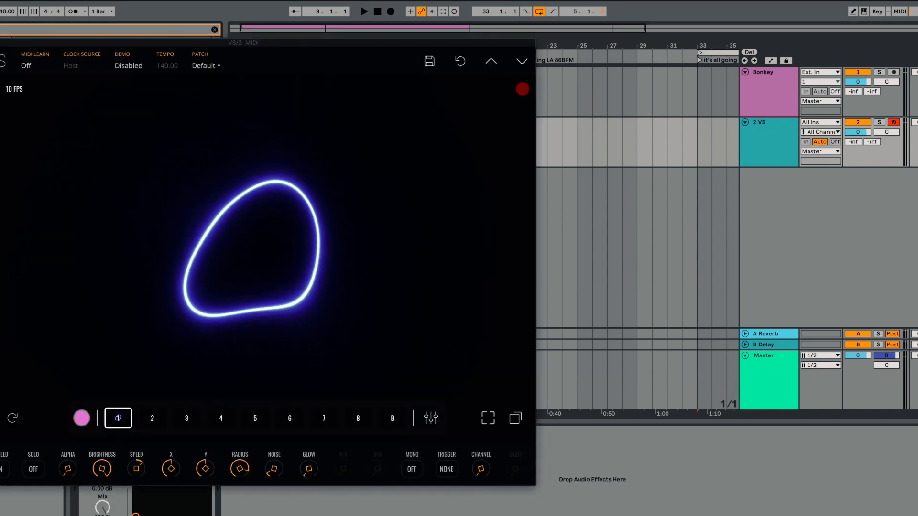
{"action": "key", "text": "super+alt+p"}
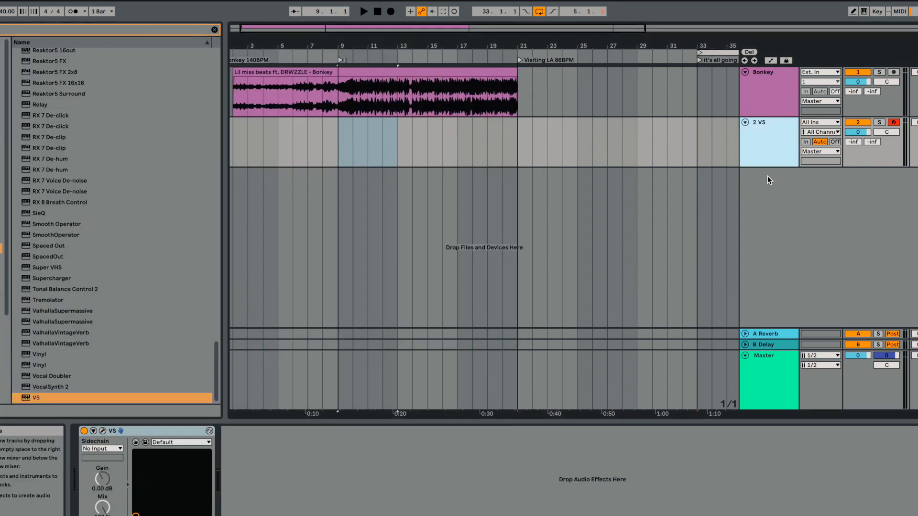
Step: Insert another MIDI track below the VS track and play the Bonkey audio briefly from bar 11
{"action": "key", "text": "super+shift+t"}
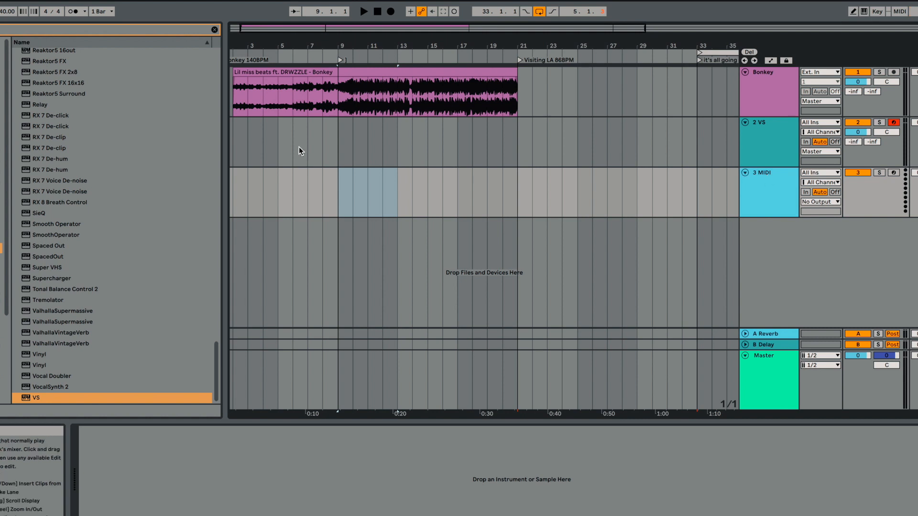
{"action": "left_click", "coordinate": [351, 100]}
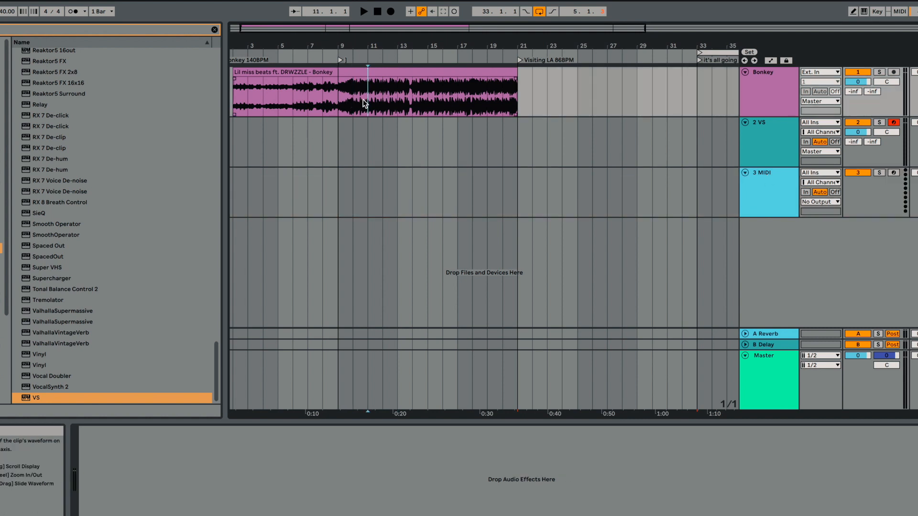
{"action": "key", "text": "space"}
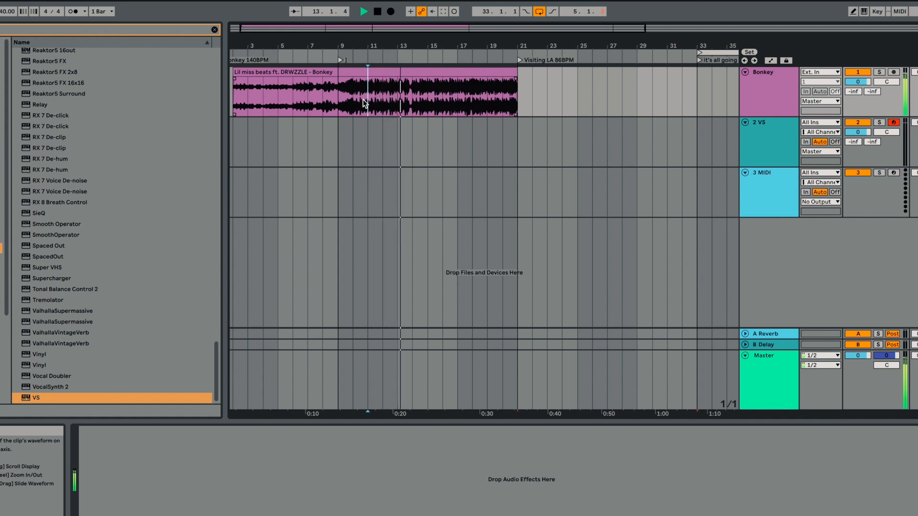
{"action": "key", "text": "space"}
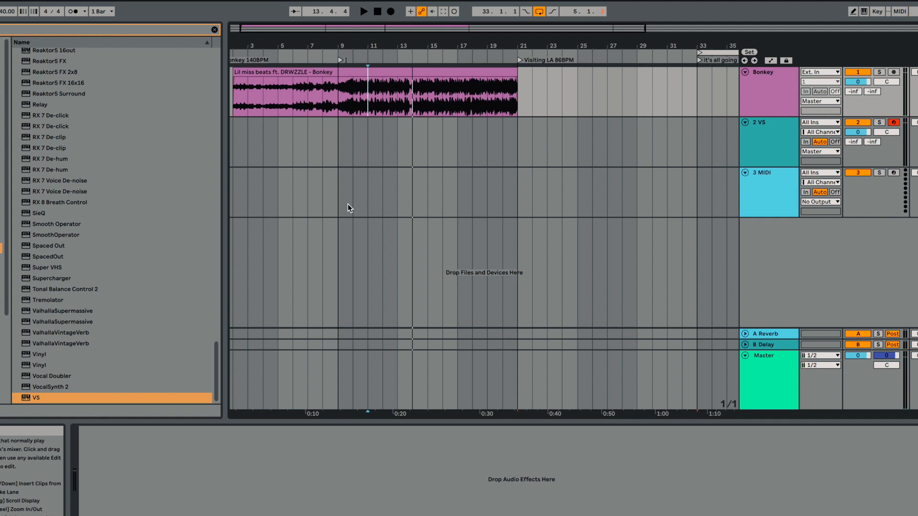
Step: Create an empty MIDI clip from bar 9 to bar 21 on the 3 MIDI track and select it
{"action": "left_click_drag", "start_coordinate": [340, 203], "coordinate": [521, 202]}
{"action": "key", "text": "ctrl+shift+m"}
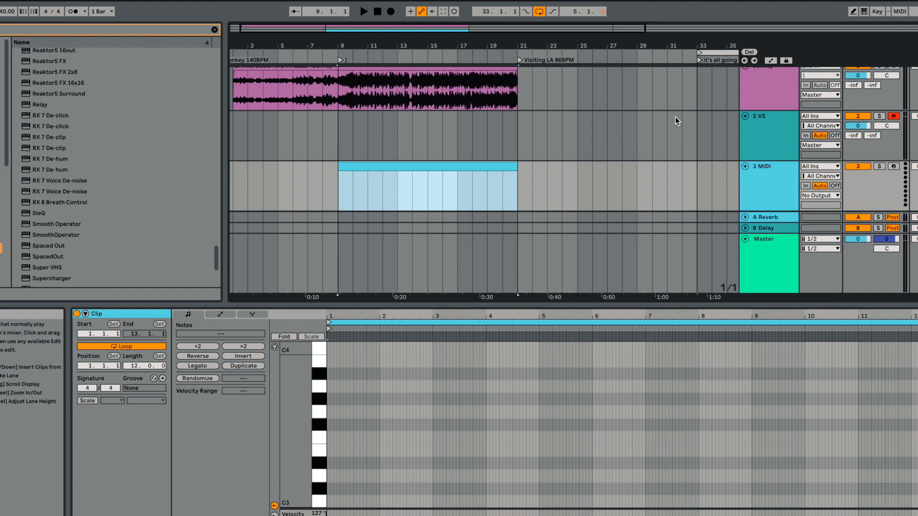
{"action": "left_click", "coordinate": [342, 185]}
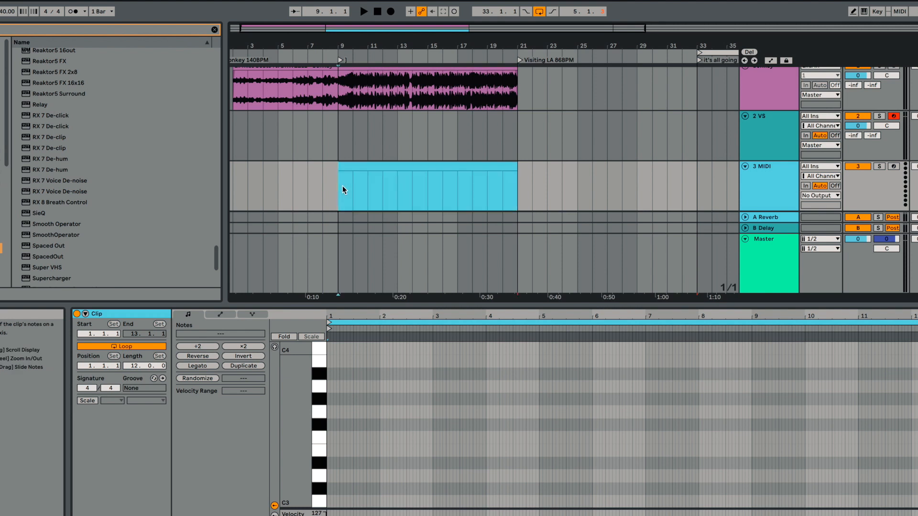
{"action": "scroll", "coordinate": [352, 44], "scroll_direction": "up", "scroll_amount": 2}
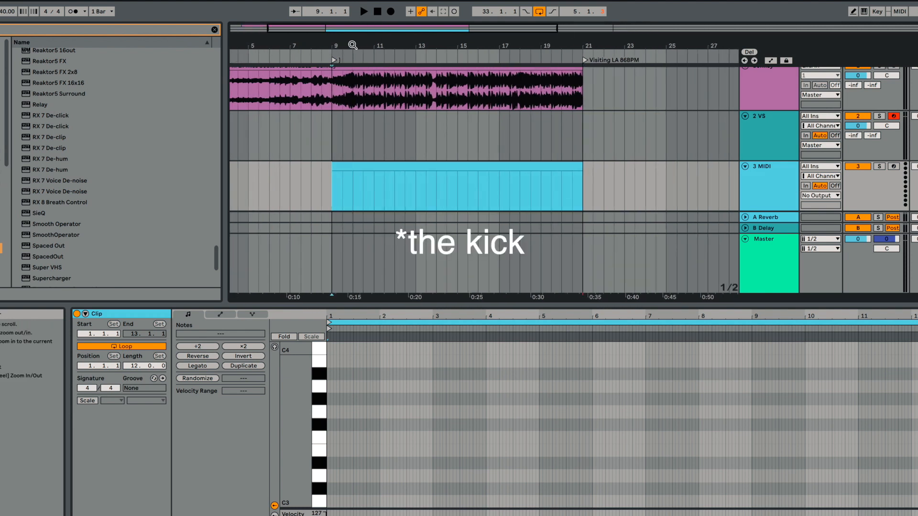
{"action": "scroll", "coordinate": [407, 126], "scroll_direction": "up", "scroll_amount": 2}
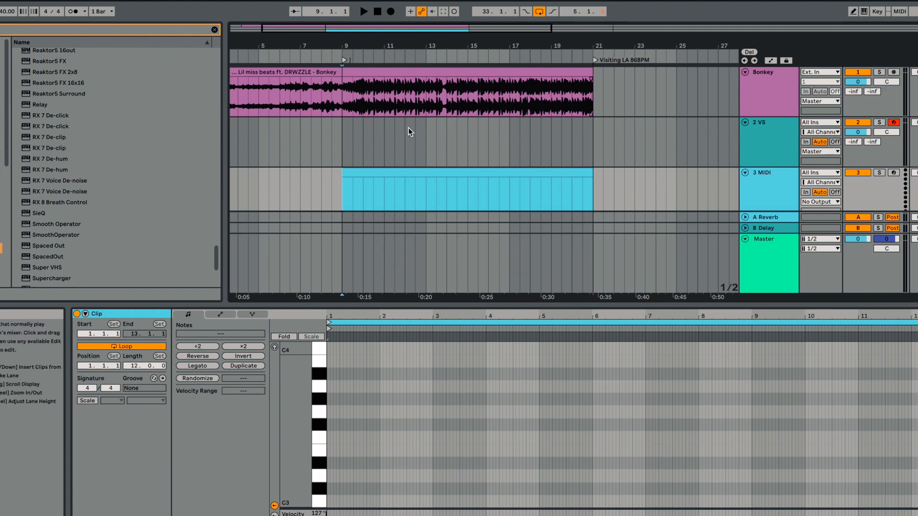
{"action": "scroll", "coordinate": [371, 172], "scroll_direction": "down", "scroll_amount": 2}
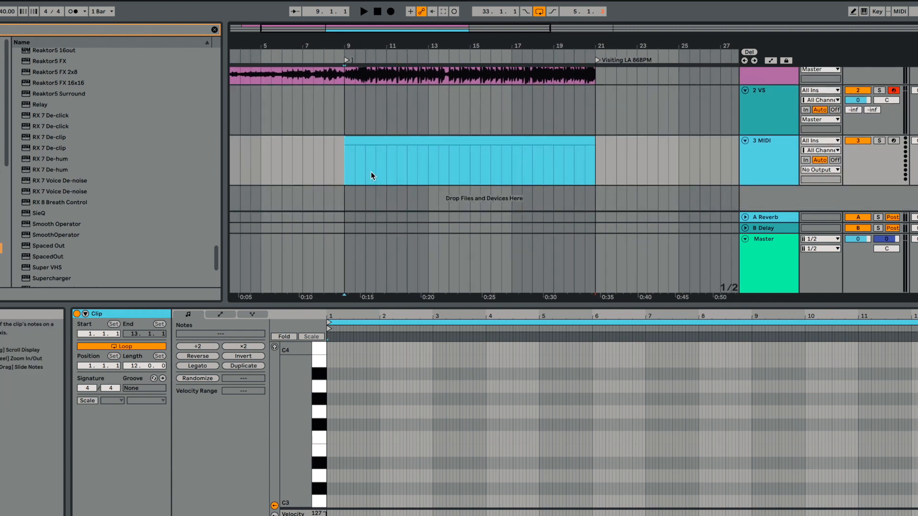
{"action": "scroll", "coordinate": [391, 154], "scroll_direction": "up", "scroll_amount": 2}
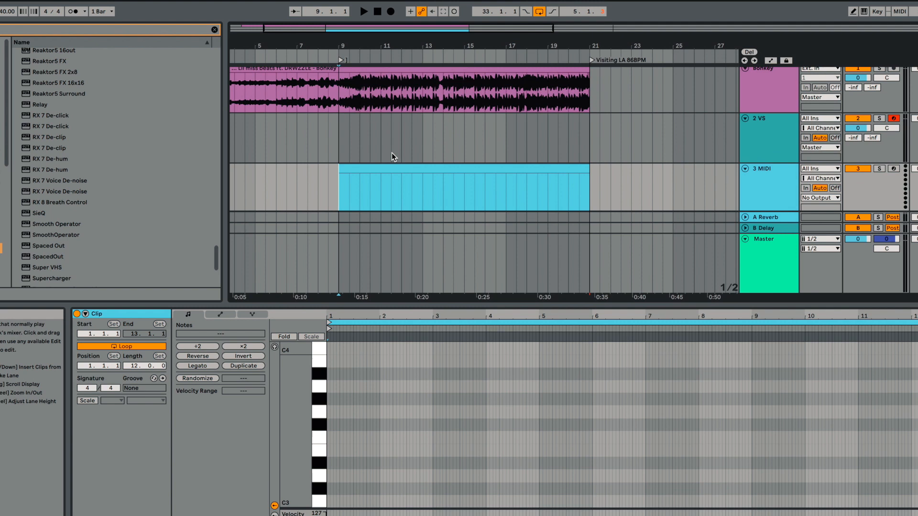
{"action": "left_click", "coordinate": [371, 171]}
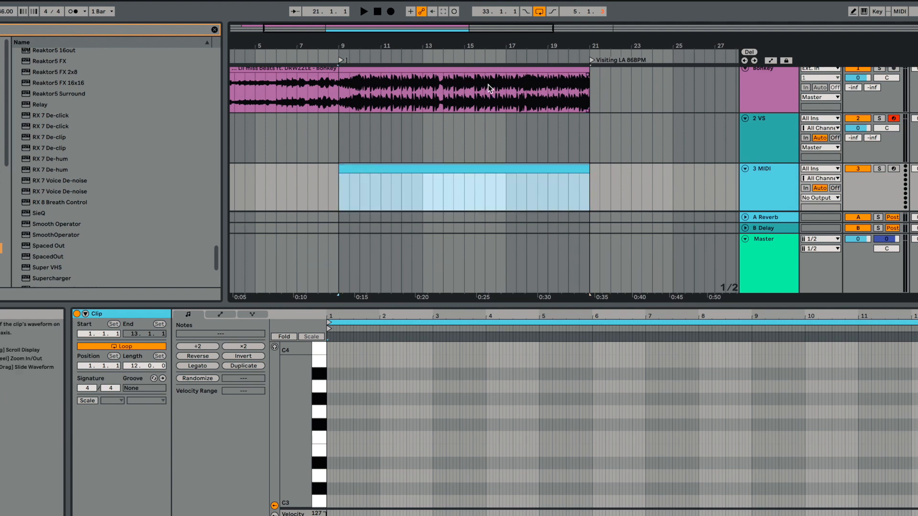
Step: Play the song from bar 9 and draw the kick rhythm as F#3 notes in bars 2 to 5 of the MIDI clip
{"action": "scroll", "coordinate": [767, 182], "scroll_direction": "down", "scroll_amount": 2}
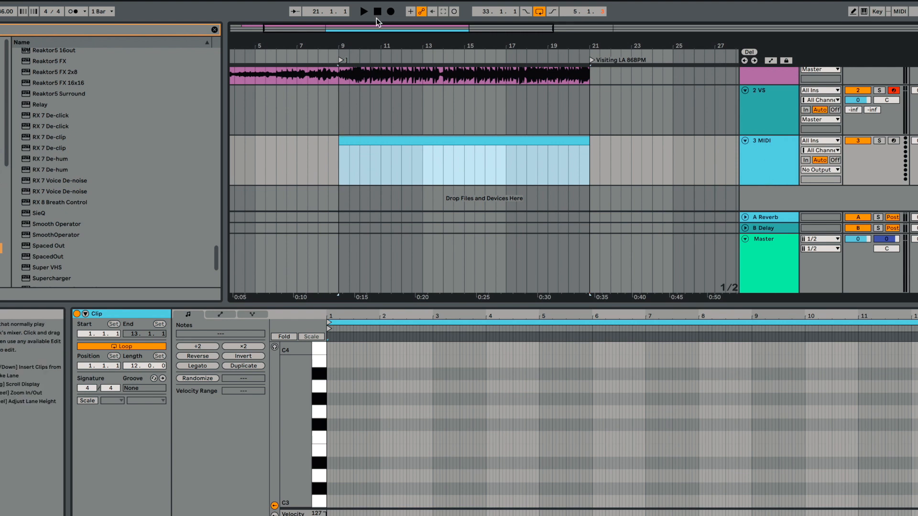
{"action": "left_click_drag", "start_coordinate": [365, 38], "coordinate": [366, 41]}
{"action": "left_click", "coordinate": [333, 180]}
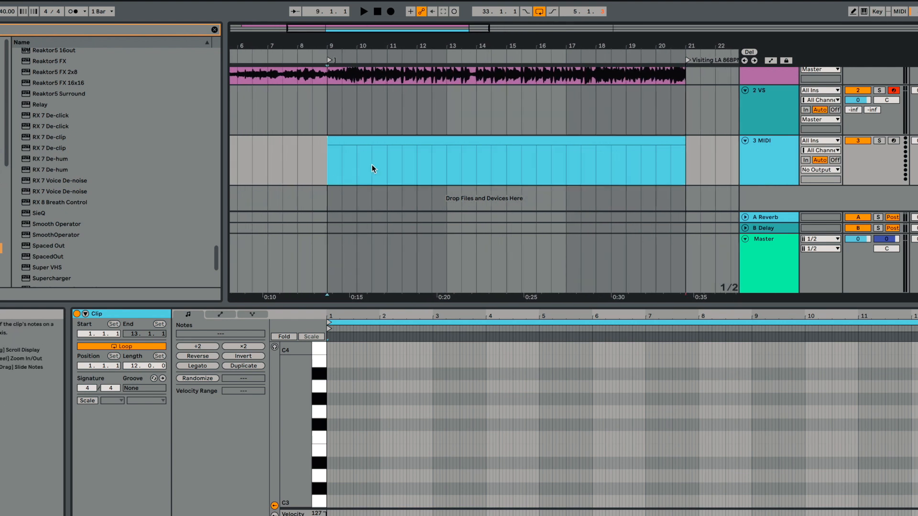
{"action": "left_click_drag", "start_coordinate": [347, 318], "coordinate": [347, 335]}
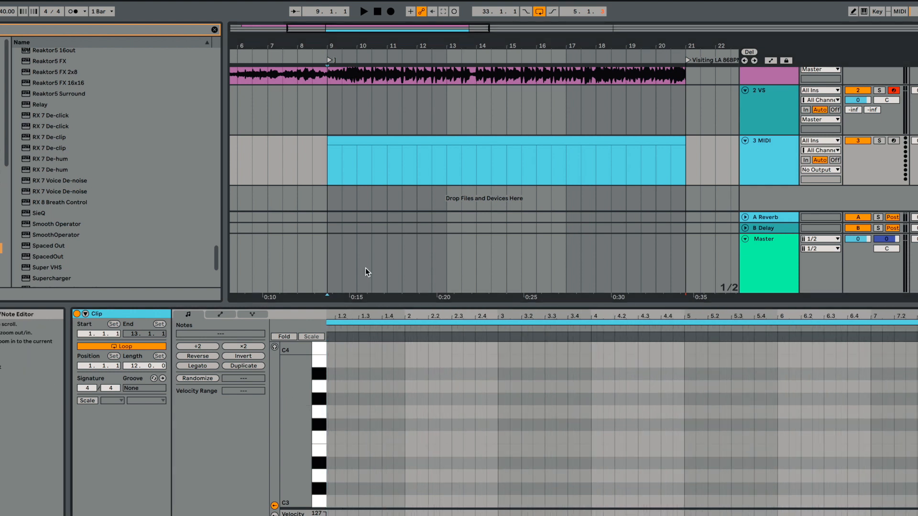
{"action": "key", "text": "space"}
{"action": "key", "text": "b"}
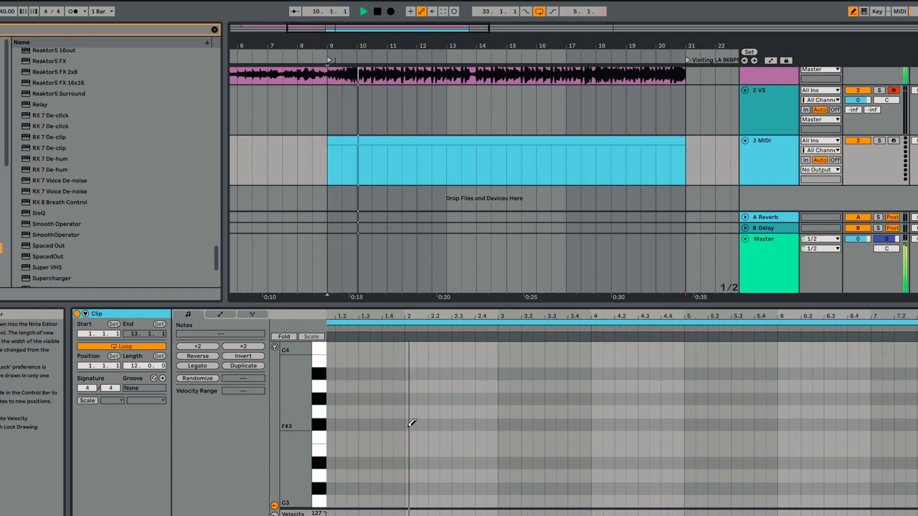
{"action": "left_click", "coordinate": [410, 424]}
{"action": "left_click", "coordinate": [433, 425]}
{"action": "left_click", "coordinate": [492, 424]}
{"action": "left_click", "coordinate": [503, 424]}
{"action": "left_click", "coordinate": [527, 425]}
{"action": "left_click", "coordinate": [585, 424]}
{"action": "left_click", "coordinate": [596, 424]}
{"action": "left_click", "coordinate": [620, 425]}
{"action": "left_click", "coordinate": [678, 424]}
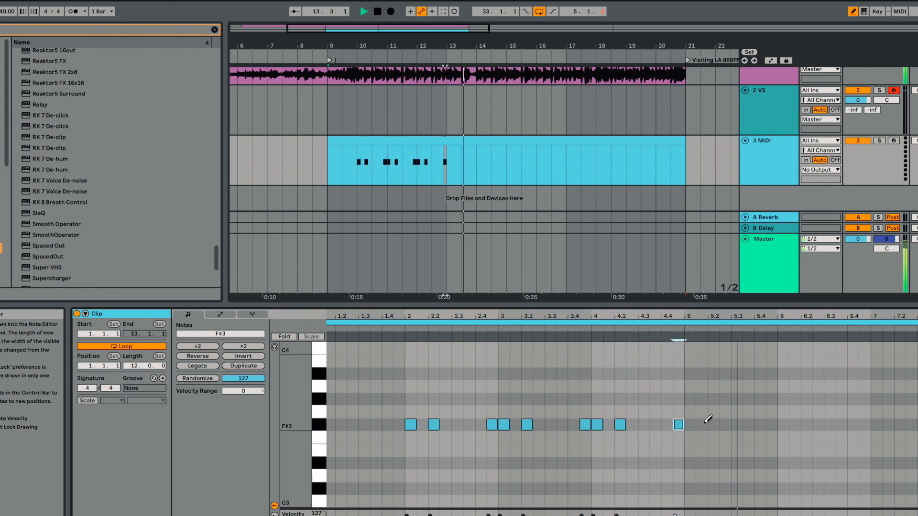
{"action": "left_click", "coordinate": [701, 425]}
{"action": "left_click", "coordinate": [713, 425]}
{"action": "left_click", "coordinate": [736, 425]}
{"action": "left_click", "coordinate": [748, 424]}
{"action": "key", "text": "space"}
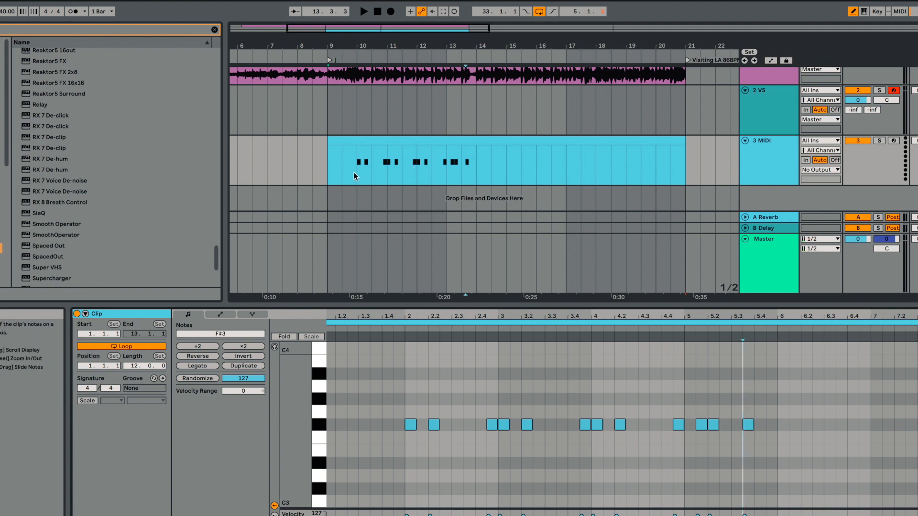
Step: Loop the arrangement over the drawn kick notes, from bar 10 to bar 14
{"action": "left_click_drag", "start_coordinate": [354, 176], "coordinate": [481, 175]}
{"action": "key", "text": "ctrl+l"}
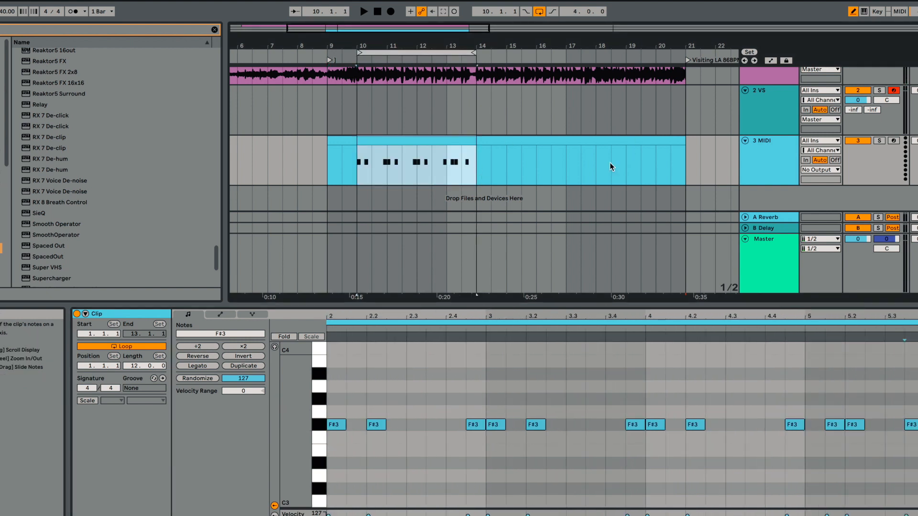
Step: Group the 3 MIDI track into its own group track and leave the group unfolded
{"action": "left_click", "coordinate": [762, 161]}
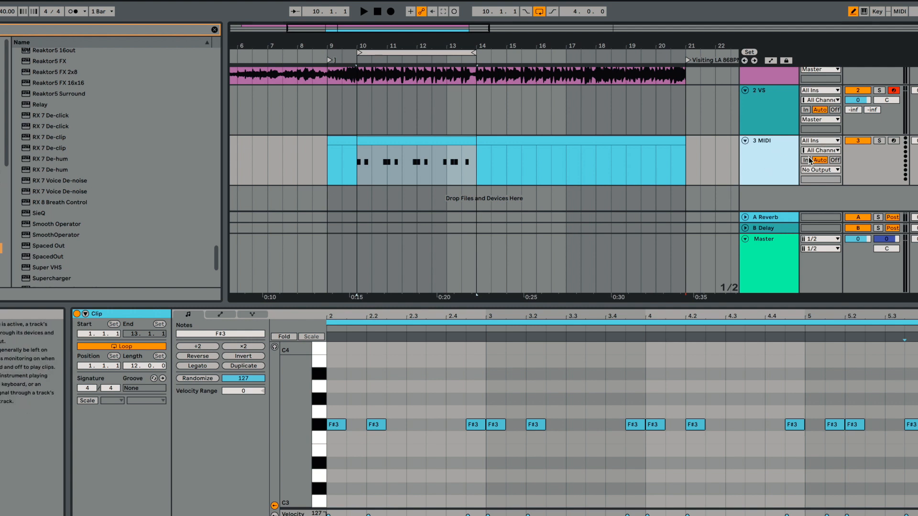
{"action": "scroll", "coordinate": [716, 129], "scroll_direction": "up", "scroll_amount": 2}
{"action": "left_click_drag", "start_coordinate": [605, 305], "coordinate": [606, 375]}
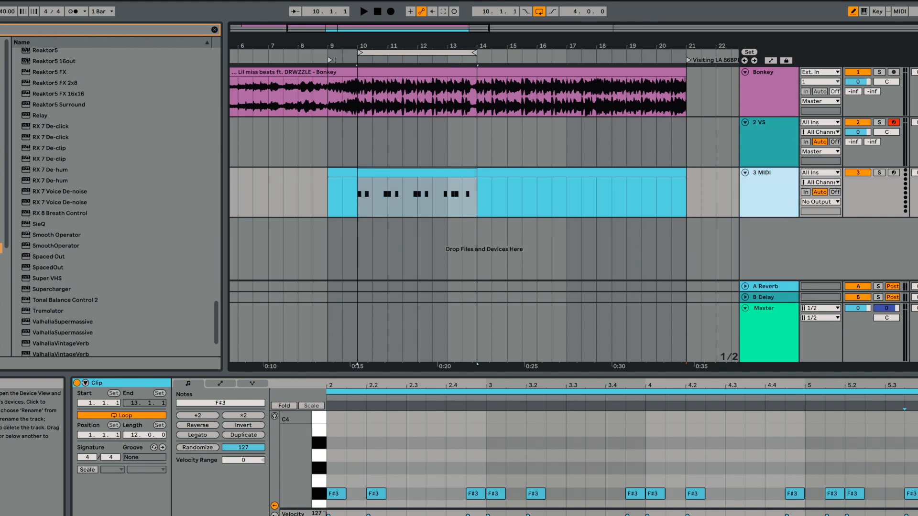
{"action": "key", "text": "ctrl+g"}
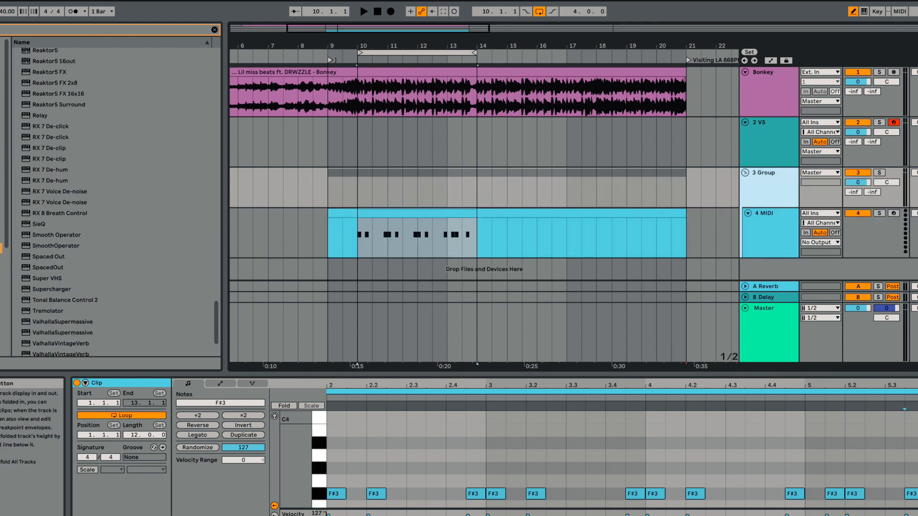
{"action": "left_click", "coordinate": [745, 173]}
{"action": "left_click", "coordinate": [744, 173]}
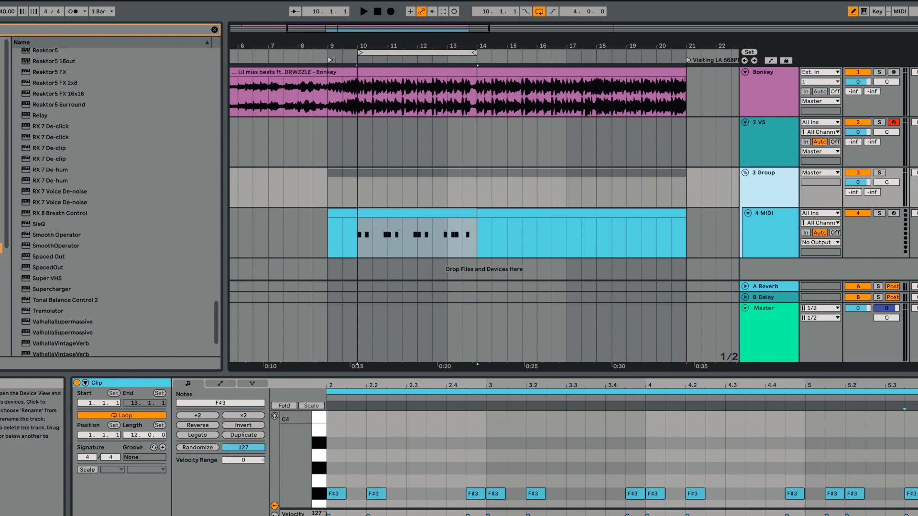
Step: Route the output of the 3 Group track to 2-VS
{"action": "left_click", "coordinate": [768, 137]}
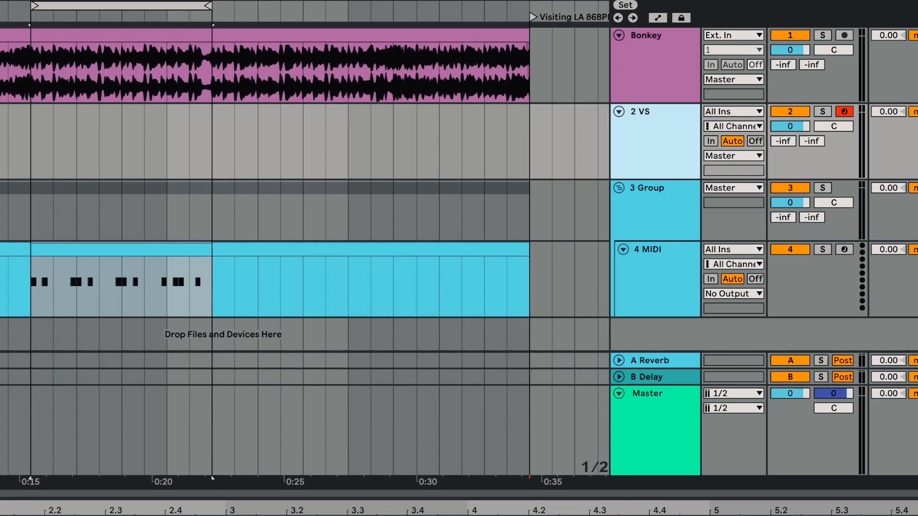
{"action": "left_click", "coordinate": [733, 188]}
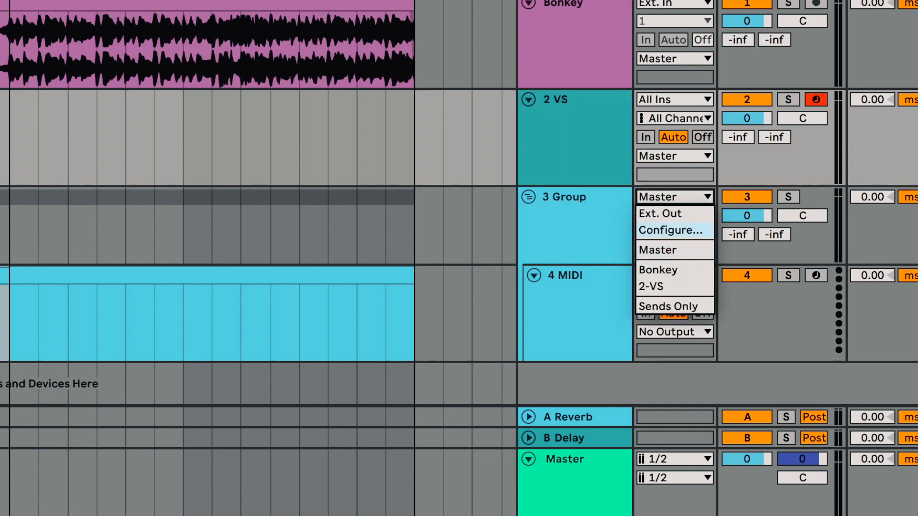
{"action": "left_click", "coordinate": [669, 287]}
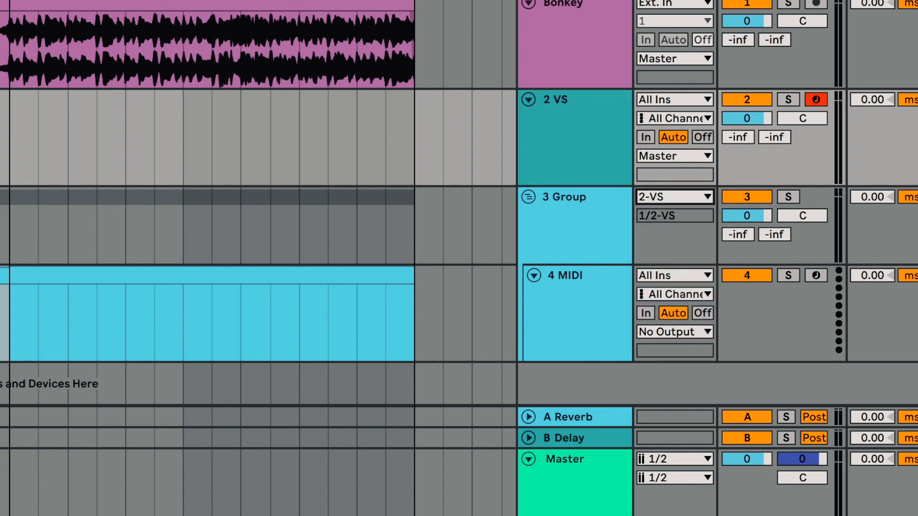
Step: Route the output of the 4 MIDI track to 2-VS on channel 1-VS
{"action": "left_click", "coordinate": [674, 332]}
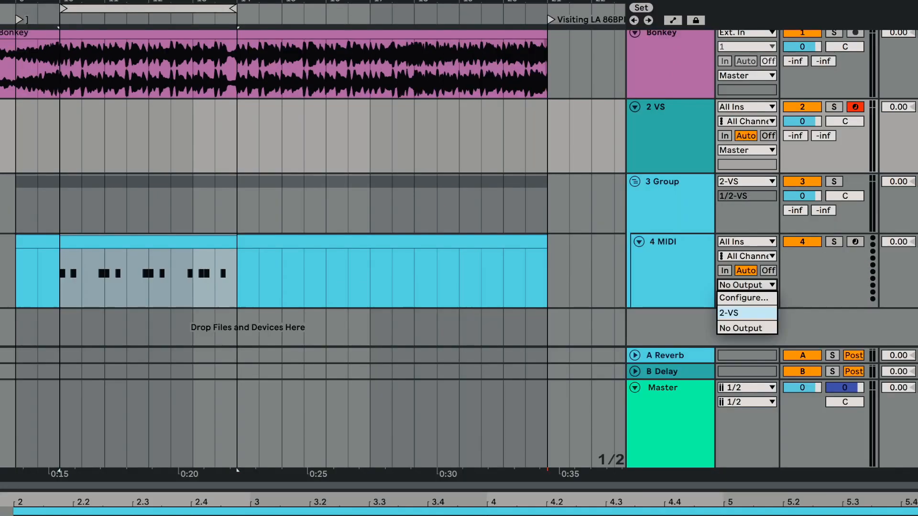
{"action": "left_click", "coordinate": [746, 328]}
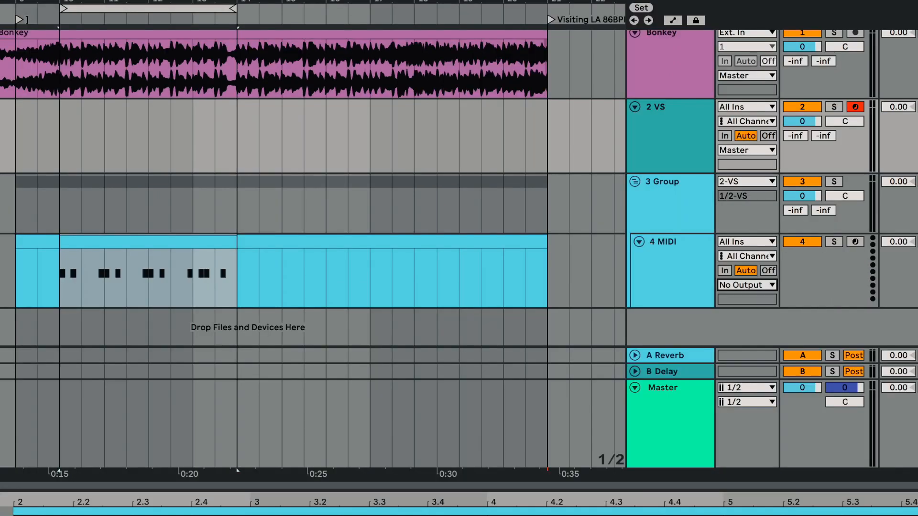
{"action": "left_click", "coordinate": [747, 285]}
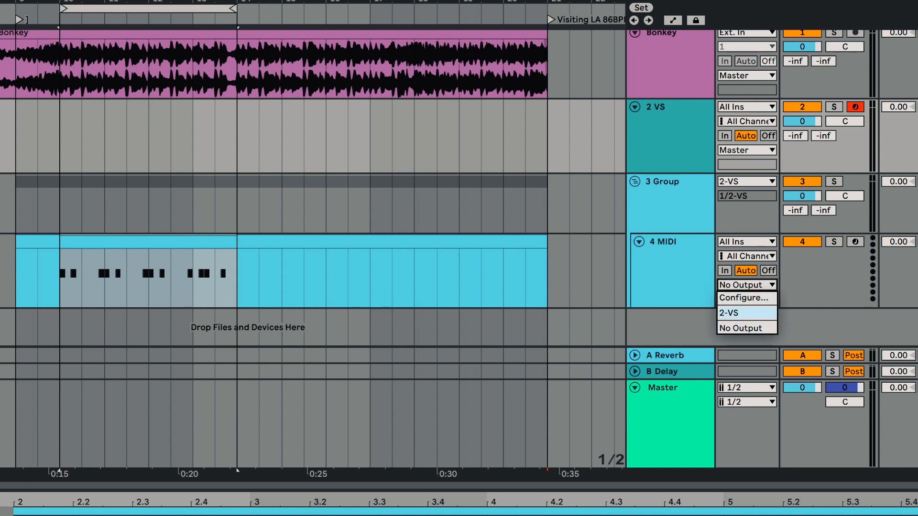
{"action": "left_click", "coordinate": [747, 312]}
{"action": "left_click", "coordinate": [746, 299]}
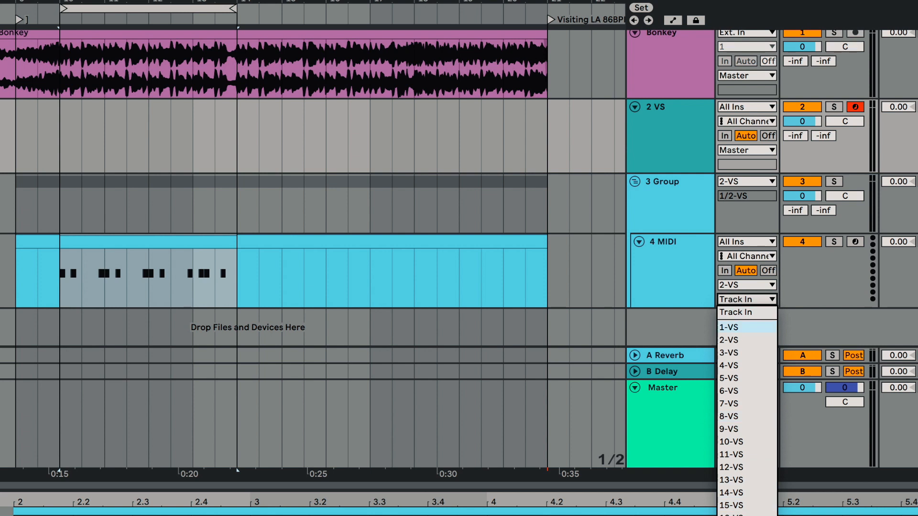
{"action": "left_click", "coordinate": [747, 328]}
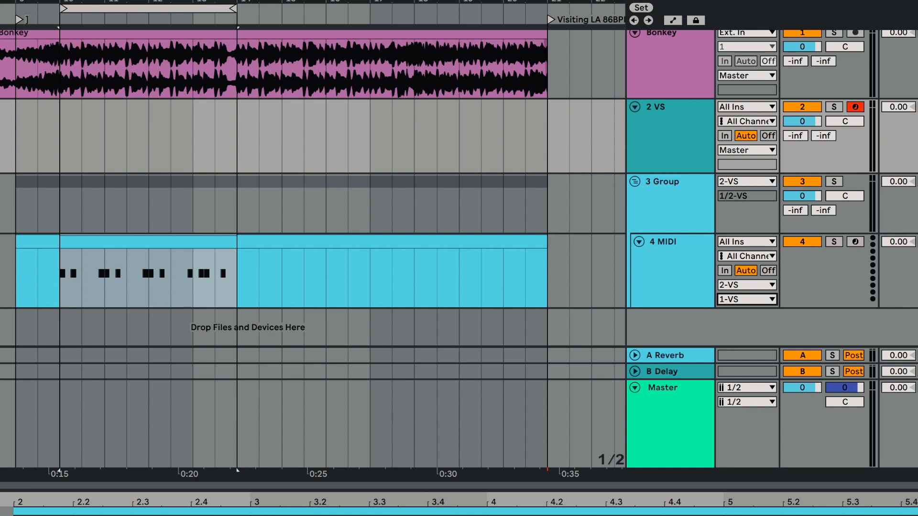
{"action": "left_click", "coordinate": [746, 300]}
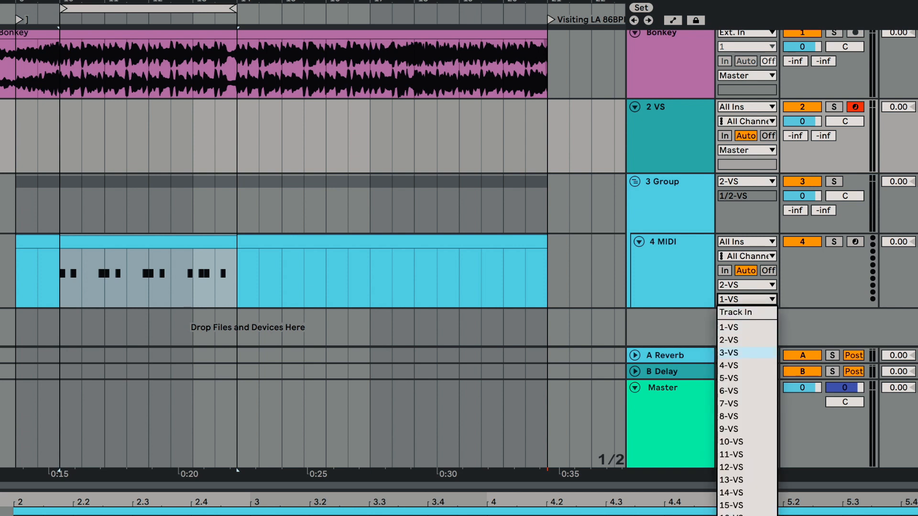
{"action": "key", "text": "Escape"}
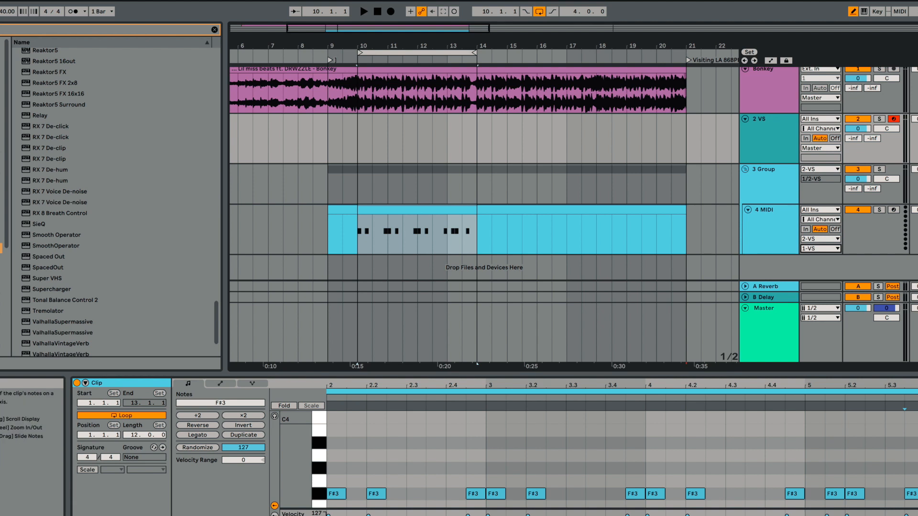
Step: Rename the 3 Group track to "Midi triggers" and delete the stray 5 Audio track
{"action": "double_click", "coordinate": [768, 211]}
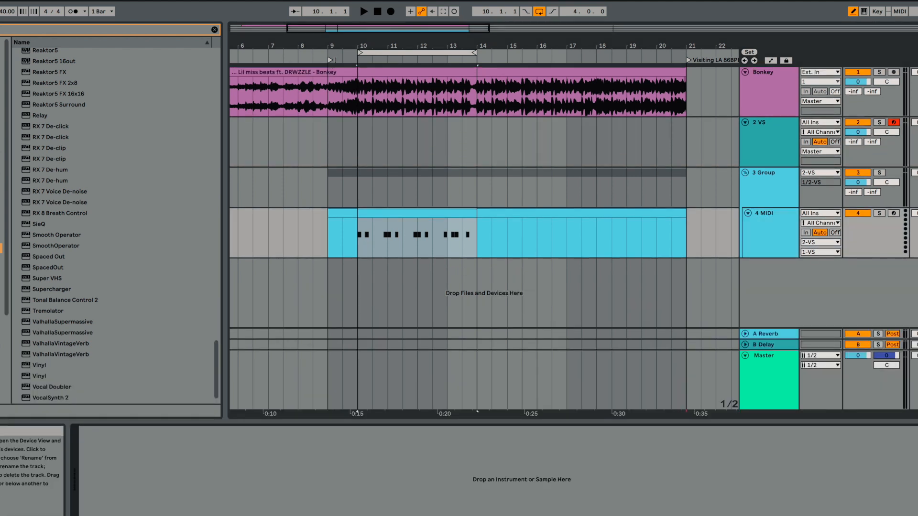
{"action": "left_click", "coordinate": [769, 175]}
{"action": "key", "text": "ctrl+t"}
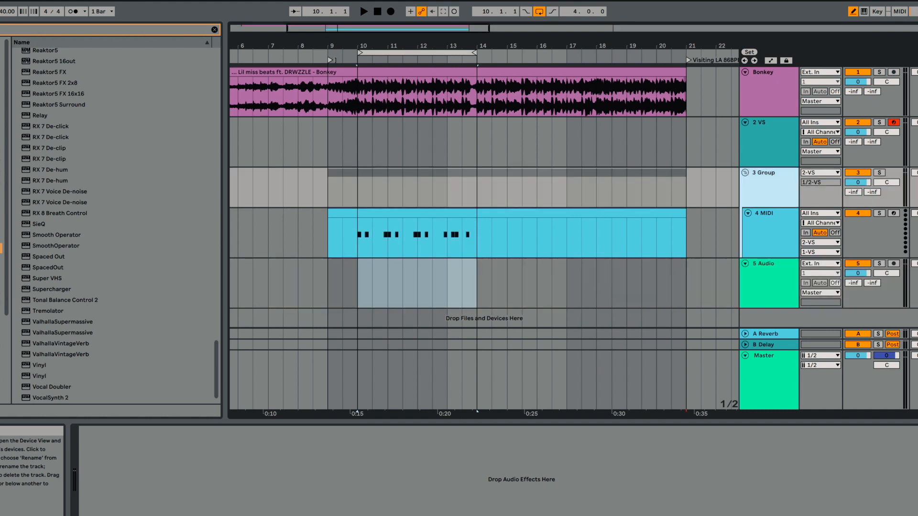
{"action": "key", "text": "ctrl+r"}
{"action": "type", "text": "Midi trigge"}
{"action": "left_click", "coordinate": [768, 266]}
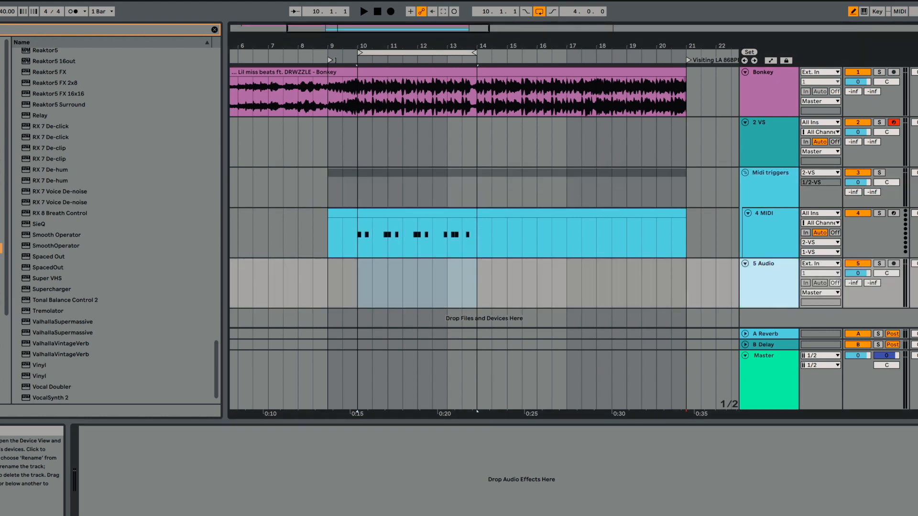
{"action": "key", "text": "Delete"}
Step: Open the VS plug-in window from the 2 VS track and set layer 1's trigger to MIDI
{"action": "left_click", "coordinate": [769, 124]}
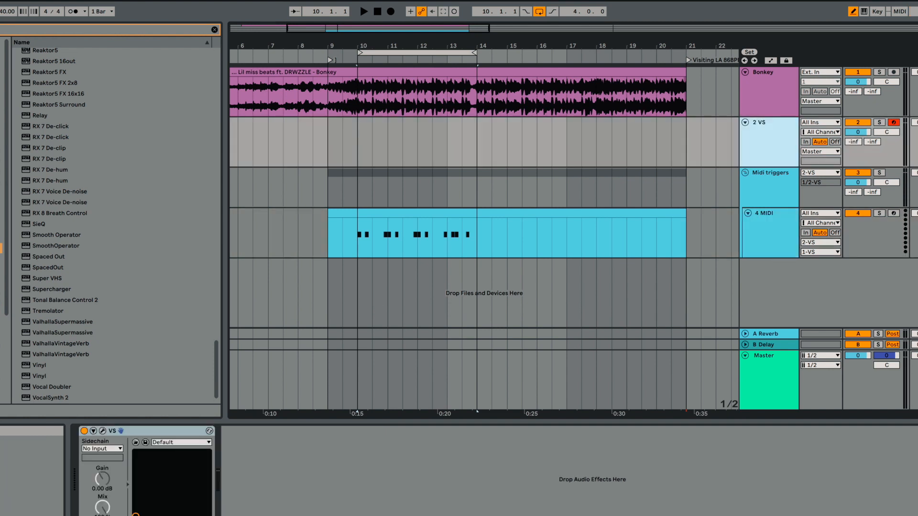
{"action": "left_click", "coordinate": [102, 431]}
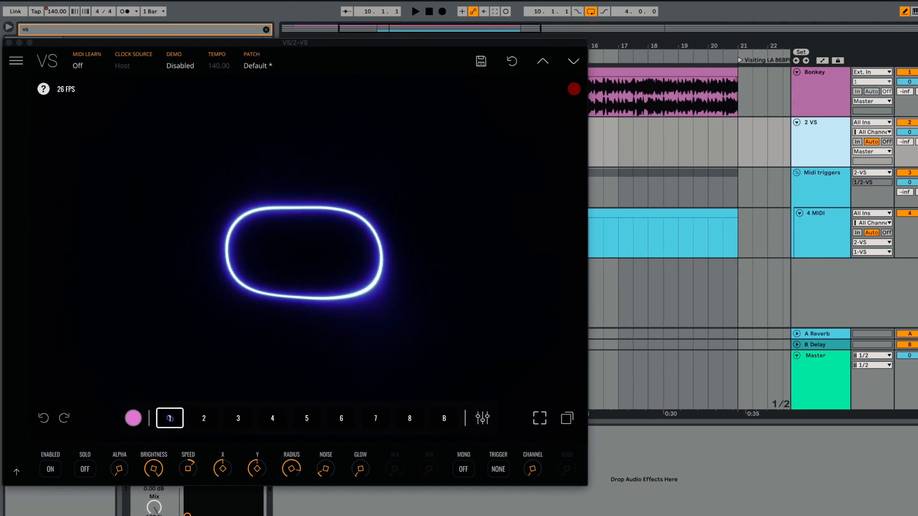
{"action": "left_click", "coordinate": [498, 469]}
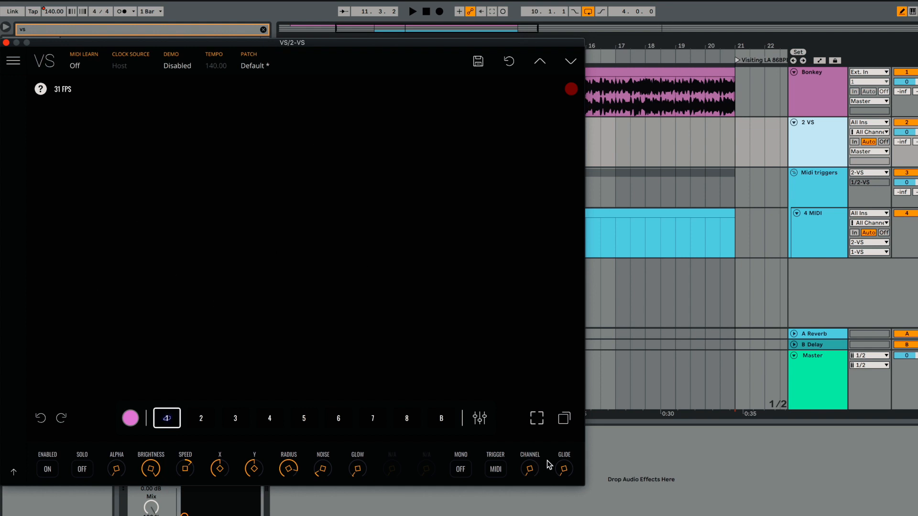
Step: Try the MIDI trigger by playing the loop while toggling layer 1 and raising its channel
{"action": "left_click", "coordinate": [51, 471]}
{"action": "key", "text": "space"}
{"action": "key", "text": "space"}
{"action": "left_click", "coordinate": [48, 470]}
{"action": "left_click_drag", "start_coordinate": [533, 472], "coordinate": [541, 386]}
{"action": "key", "text": "space"}
{"action": "left_click", "coordinate": [48, 474]}
{"action": "left_click", "coordinate": [48, 474]}
{"action": "key", "text": "space"}
{"action": "left_click", "coordinate": [50, 479]}
{"action": "left_click", "coordinate": [50, 478]}
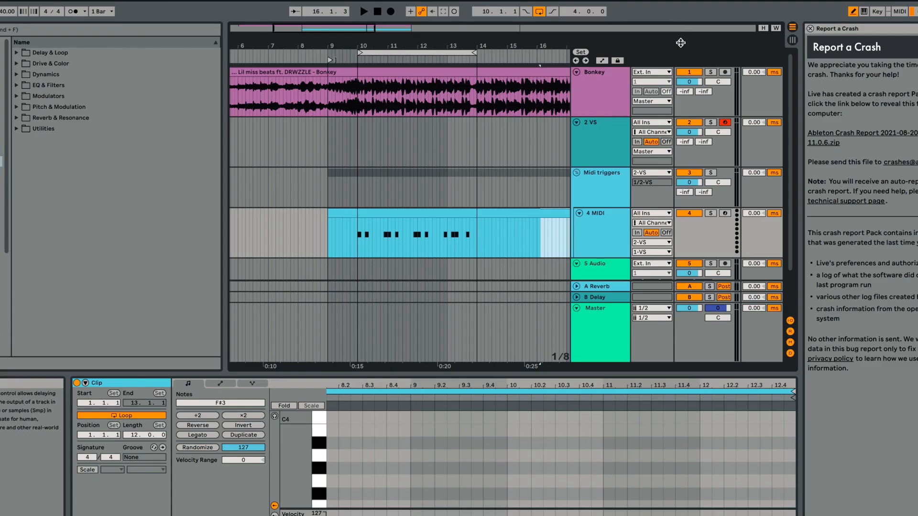
Step: Close the crash report and set the 4 MIDI track's output channel to 4-VS
{"action": "left_click", "coordinate": [810, 29]}
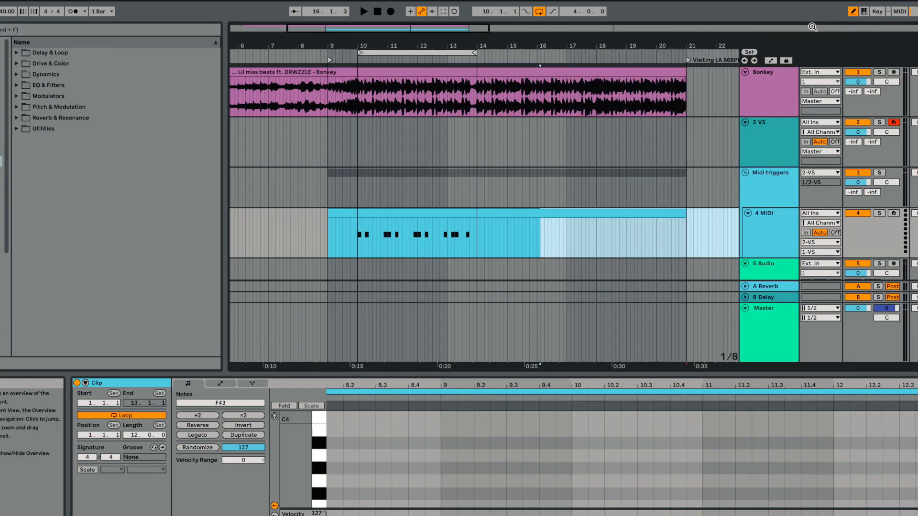
{"action": "left_click", "coordinate": [813, 251]}
{"action": "left_click", "coordinate": [812, 301]}
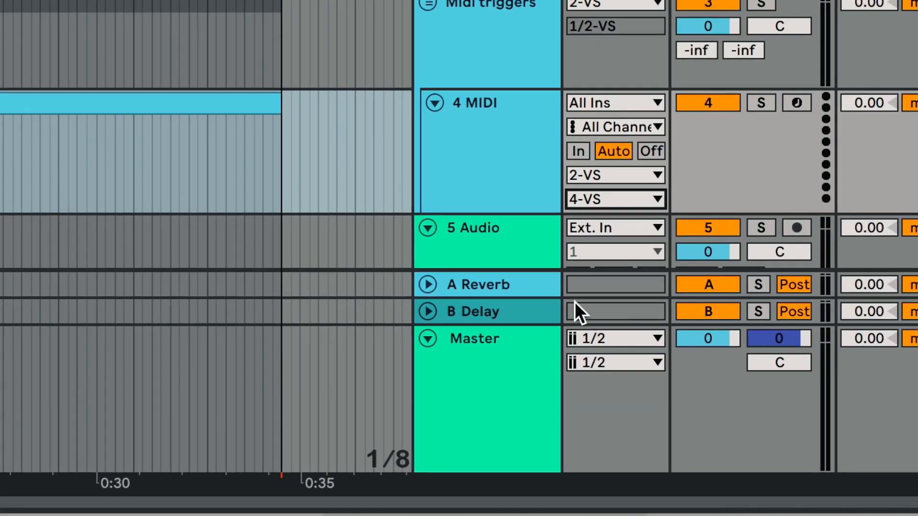
Step: Play from bar 9 with the 2 VS track's plug-in window open and raise layer 1's channel
{"action": "left_click", "coordinate": [5, 103]}
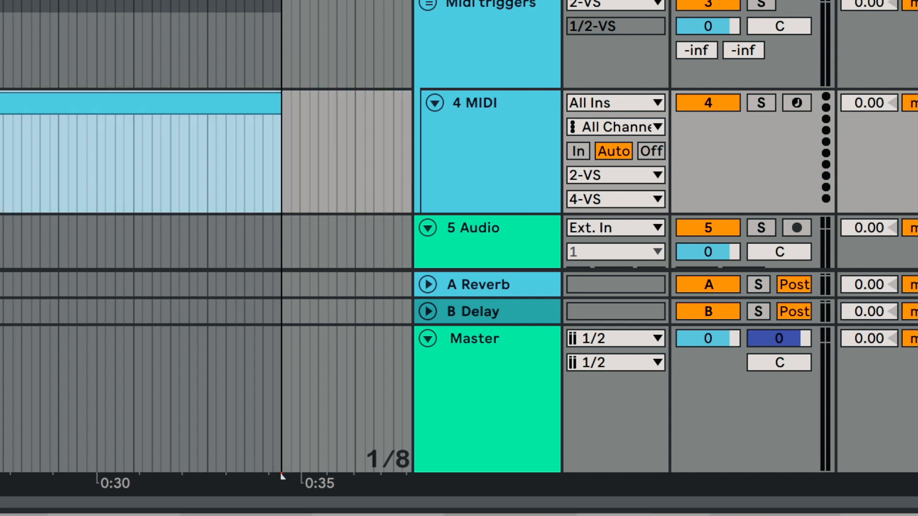
{"action": "double_click", "coordinate": [487, 1]}
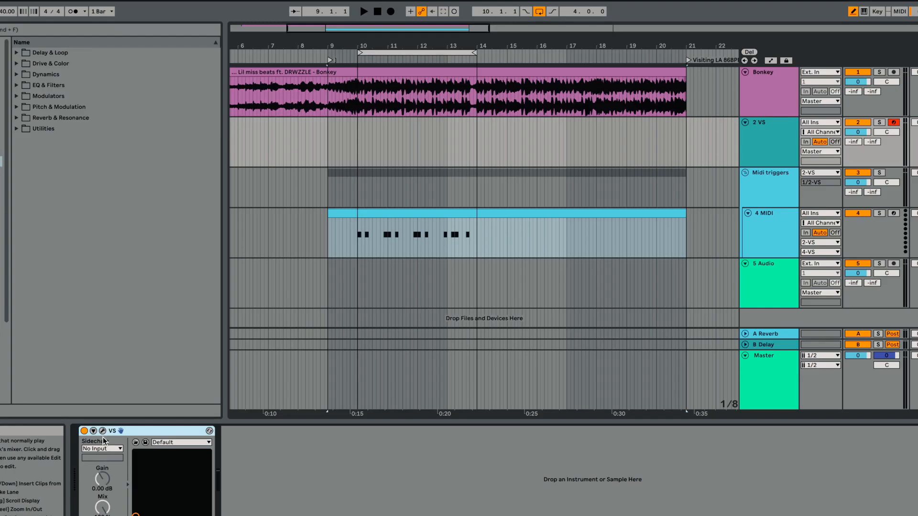
{"action": "left_click", "coordinate": [101, 432]}
{"action": "key", "text": "space"}
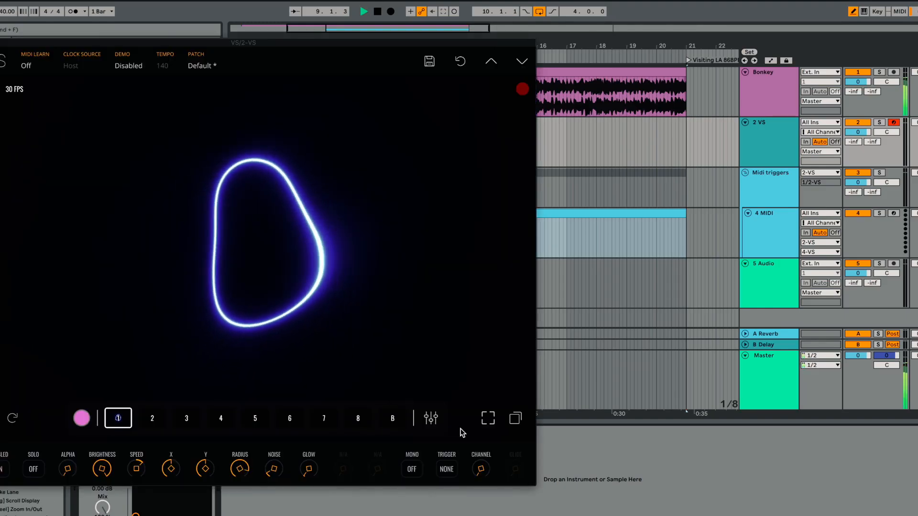
{"action": "left_click", "coordinate": [479, 474]}
{"action": "left_click_drag", "start_coordinate": [480, 476], "coordinate": [468, 452]}
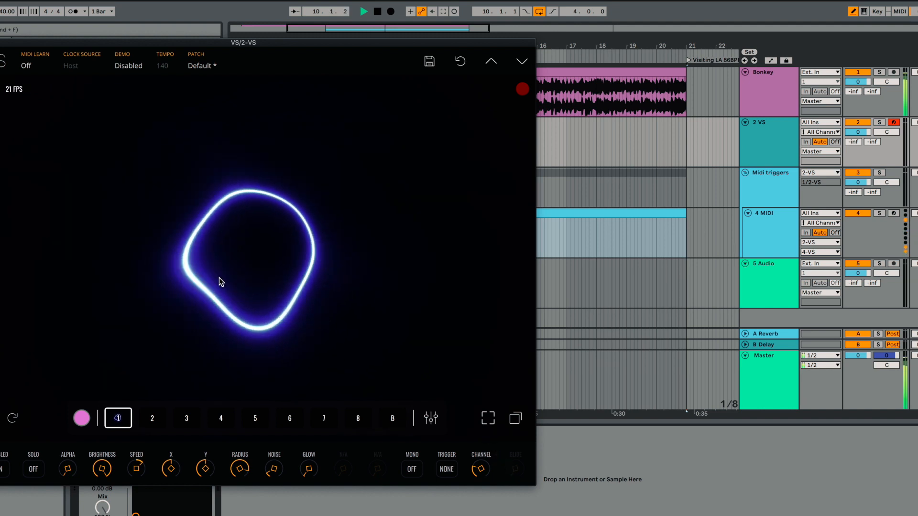
{"action": "key", "text": "space"}
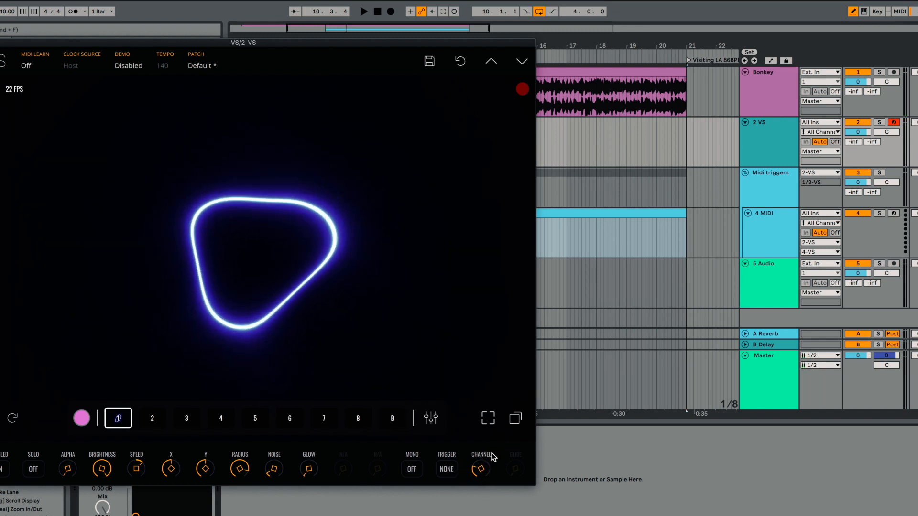
Step: Set layer 1's trigger to MIDI and play the loop to check the kick-driven visual
{"action": "left_click", "coordinate": [446, 469]}
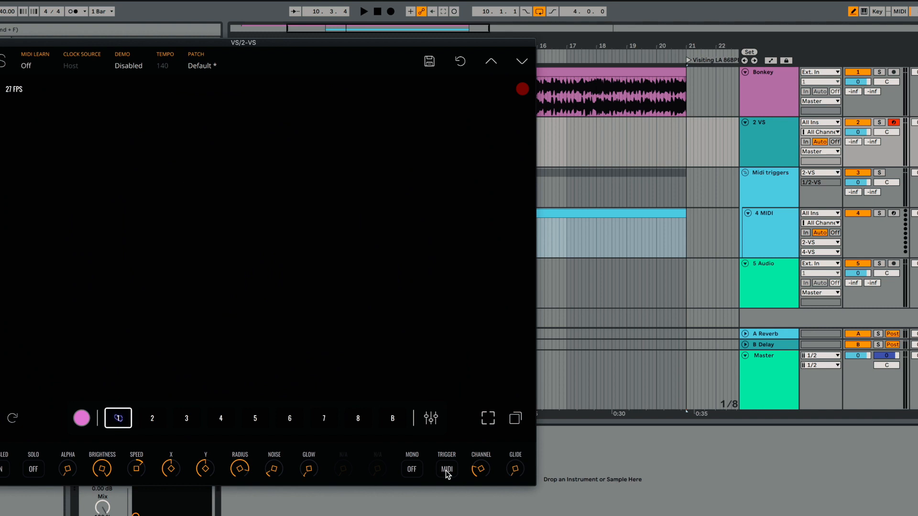
{"action": "left_click", "coordinate": [446, 469]}
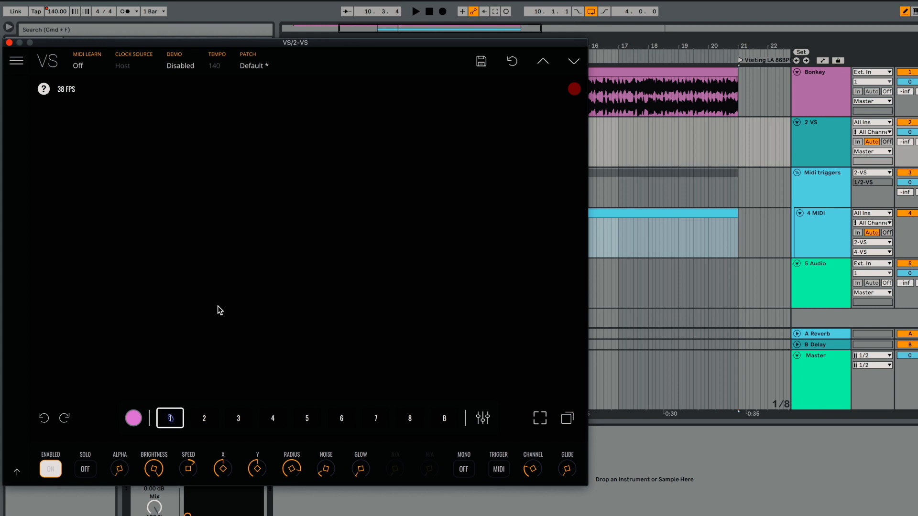
{"action": "key", "text": "space"}
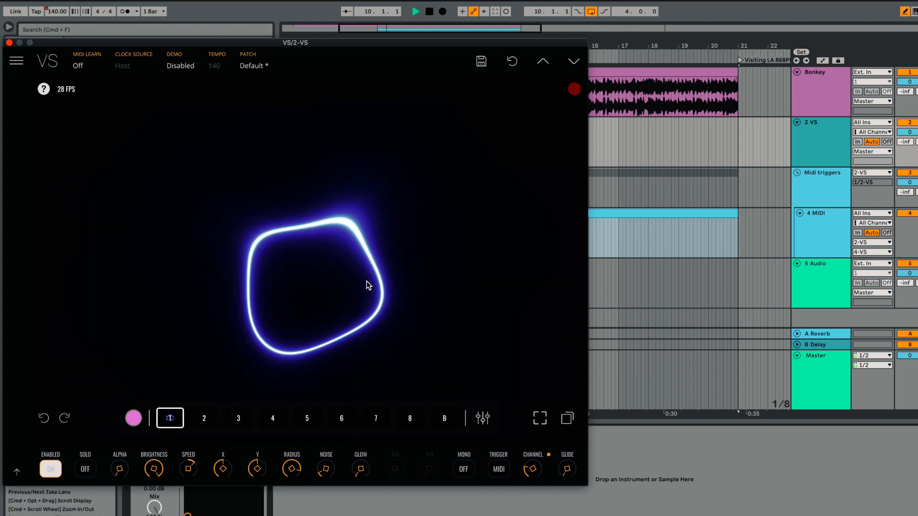
{"action": "key", "text": "space"}
Step: With layer 1 enabled, raise its brightness to maximum and set its radius to 0.713
{"action": "left_click_drag", "start_coordinate": [363, 43], "coordinate": [458, 0]}
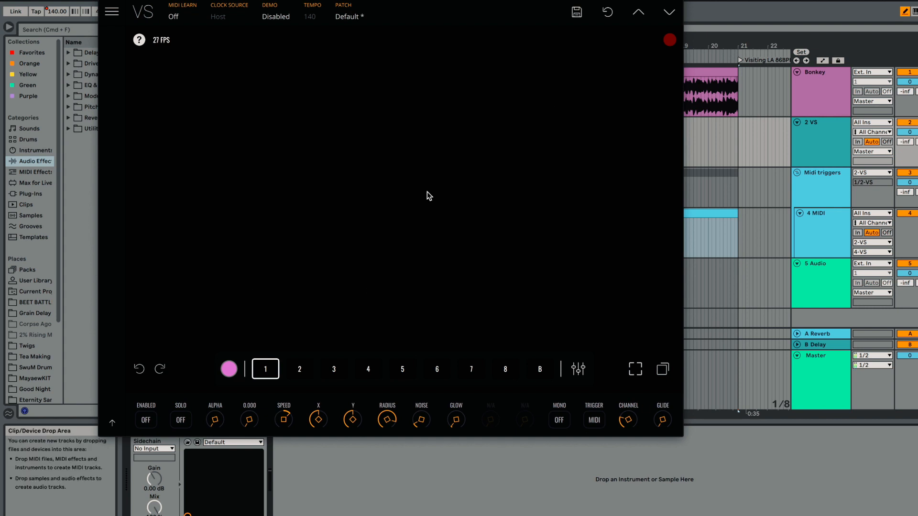
{"action": "left_click", "coordinate": [146, 420]}
{"action": "left_click_drag", "start_coordinate": [250, 419], "coordinate": [236, 335]}
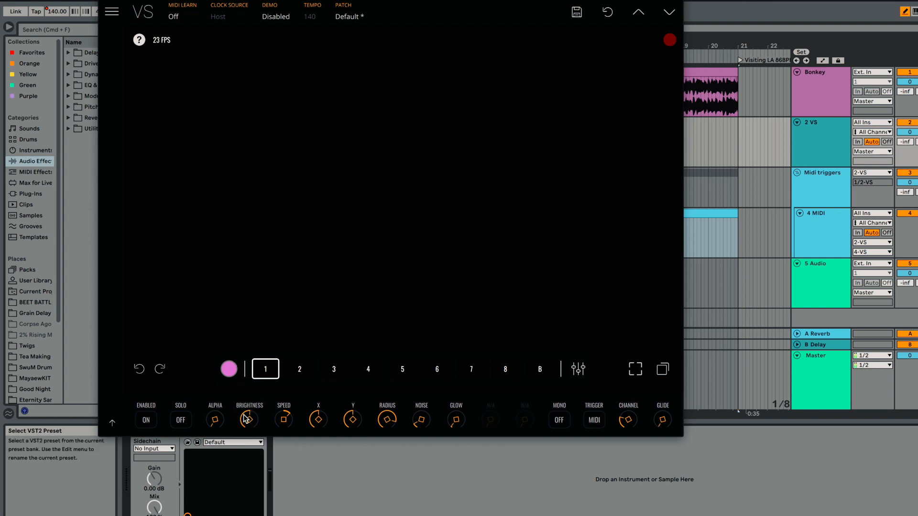
{"action": "left_click_drag", "start_coordinate": [249, 415], "coordinate": [273, 316]}
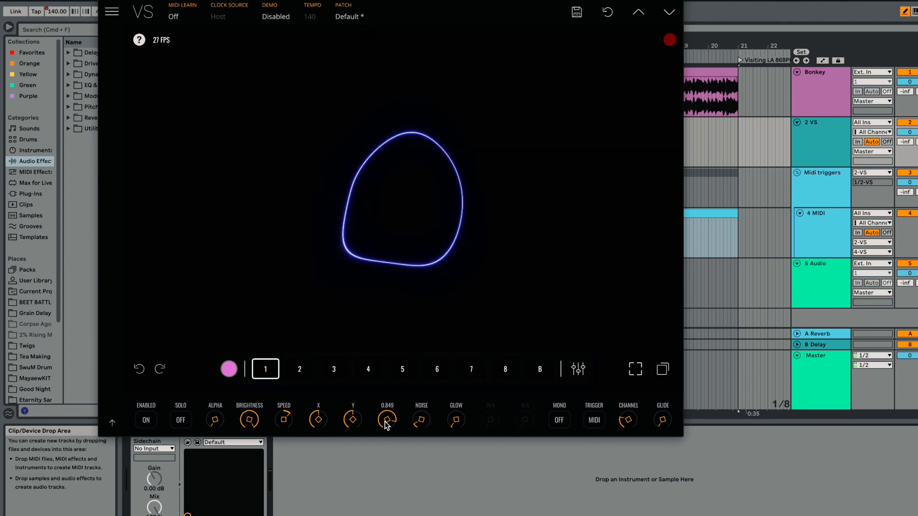
{"action": "left_click_drag", "start_coordinate": [387, 376], "coordinate": [388, 425]}
{"action": "left_click_drag", "start_coordinate": [387, 461], "coordinate": [387, 418]}
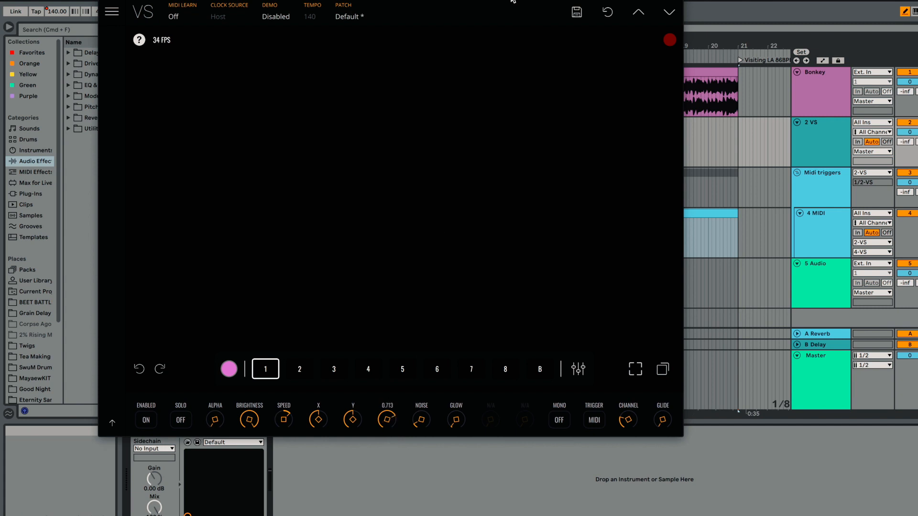
Step: Loop the arrangement over the last kick notes, from 12.2.3 with a length of 1.3.0, and start playback
{"action": "left_click_drag", "start_coordinate": [509, 3], "coordinate": [234, 108]}
{"action": "left_click_drag", "start_coordinate": [480, 237], "coordinate": [532, 236]}
{"action": "key", "text": "super+l"}
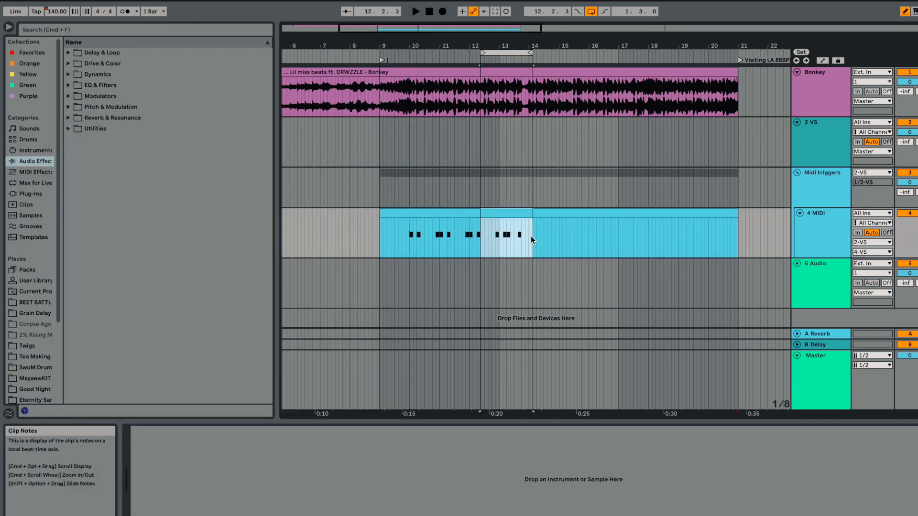
{"action": "key", "text": "space"}
Step: Reopen the VS window from the 2 VS track and set layer 1's glow to 0.356 and X to 0.499
{"action": "left_click", "coordinate": [826, 146]}
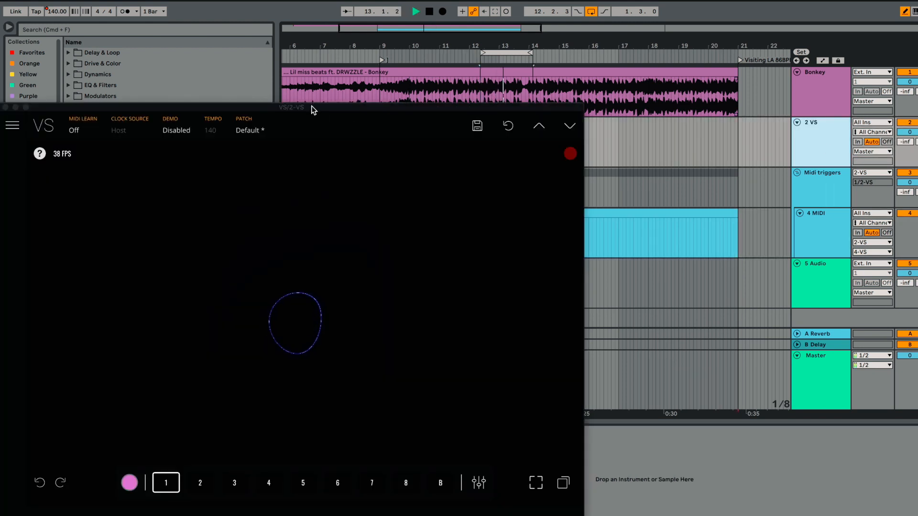
{"action": "left_click_drag", "start_coordinate": [314, 107], "coordinate": [433, 0]}
{"action": "left_click_drag", "start_coordinate": [471, 417], "coordinate": [479, 376]}
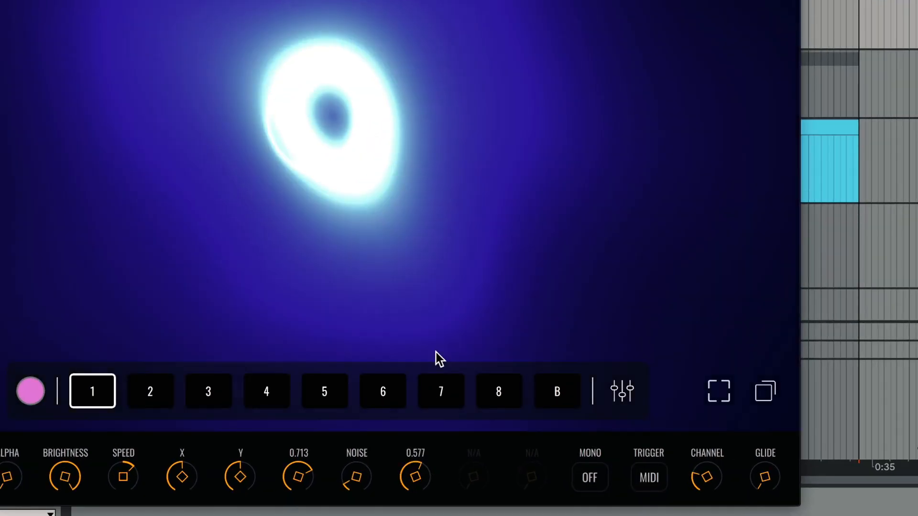
{"action": "left_click_drag", "start_coordinate": [436, 352], "coordinate": [445, 420]}
{"action": "left_click", "coordinate": [174, 474]}
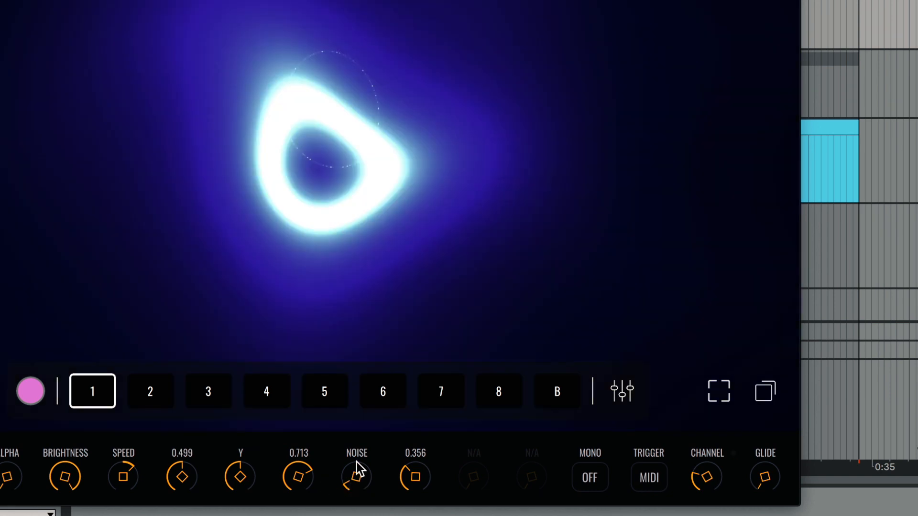
{"action": "left_click_drag", "start_coordinate": [355, 466], "coordinate": [396, 478]}
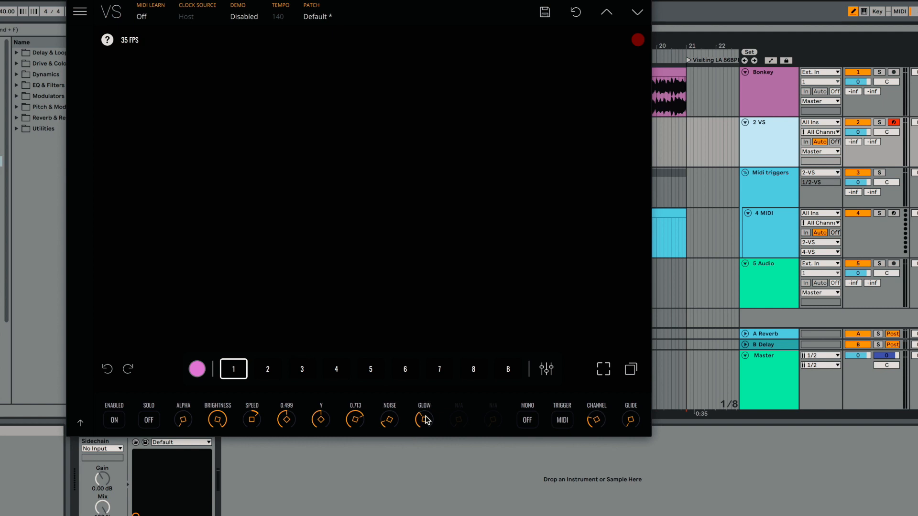
Step: Open the modulation matrix for layer 1's glow and set its EG 1 amount to 1.000
{"action": "left_click_drag", "start_coordinate": [425, 420], "coordinate": [429, 430]}
{"action": "double_click", "coordinate": [426, 421]}
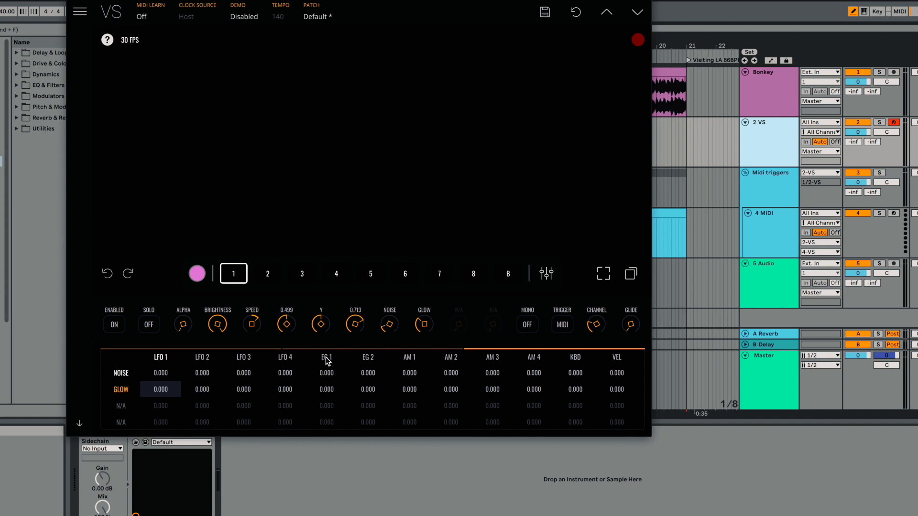
{"action": "left_click", "coordinate": [329, 389]}
{"action": "left_click_drag", "start_coordinate": [328, 392], "coordinate": [354, 268]}
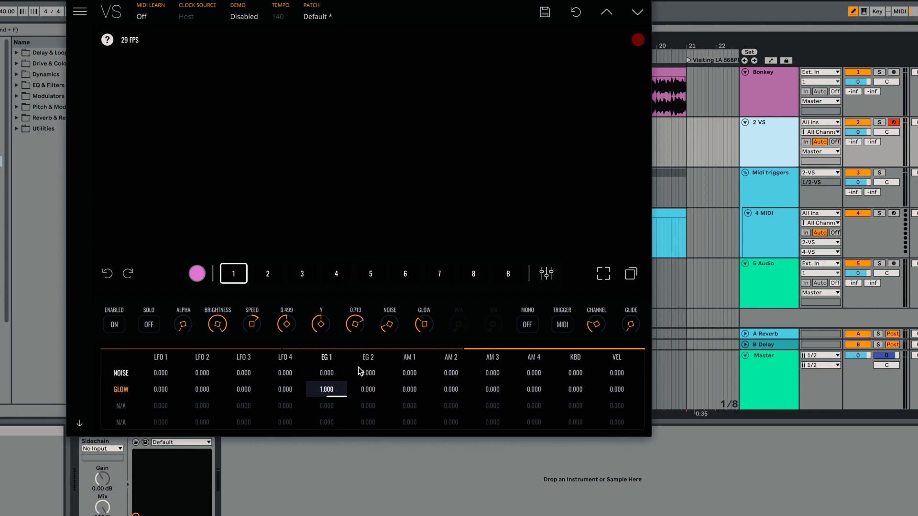
Step: Adjust the EG 1 modulation amount for layer 1's glow to -0.128
{"action": "left_click_drag", "start_coordinate": [333, 391], "coordinate": [362, 76]}
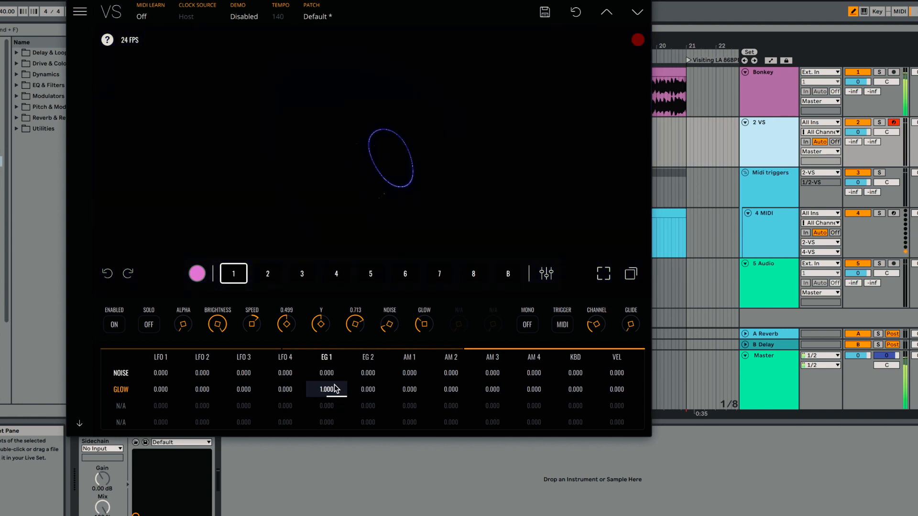
{"action": "left_click_drag", "start_coordinate": [332, 388], "coordinate": [336, 495]}
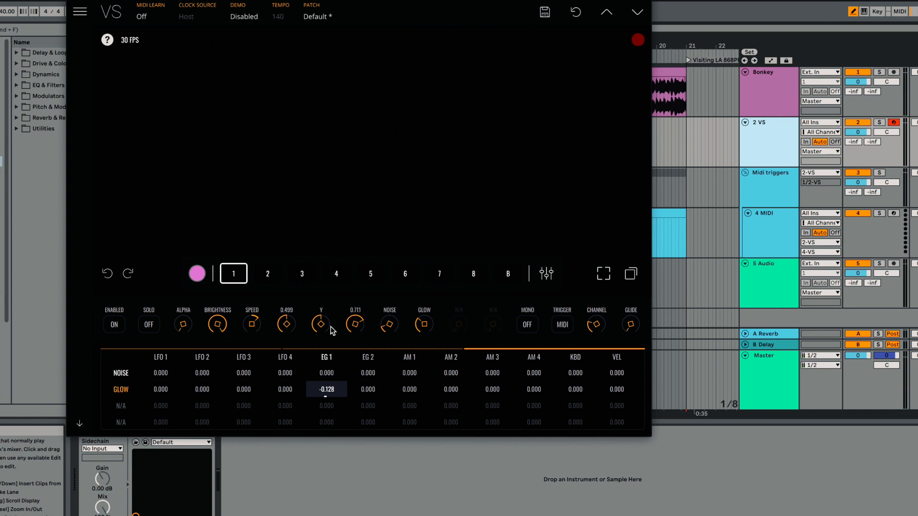
Step: Set EG 1's release to 0.542 in the envelope settings, then return to the modulation matrix
{"action": "left_click", "coordinate": [546, 274]}
{"action": "left_click", "coordinate": [546, 273]}
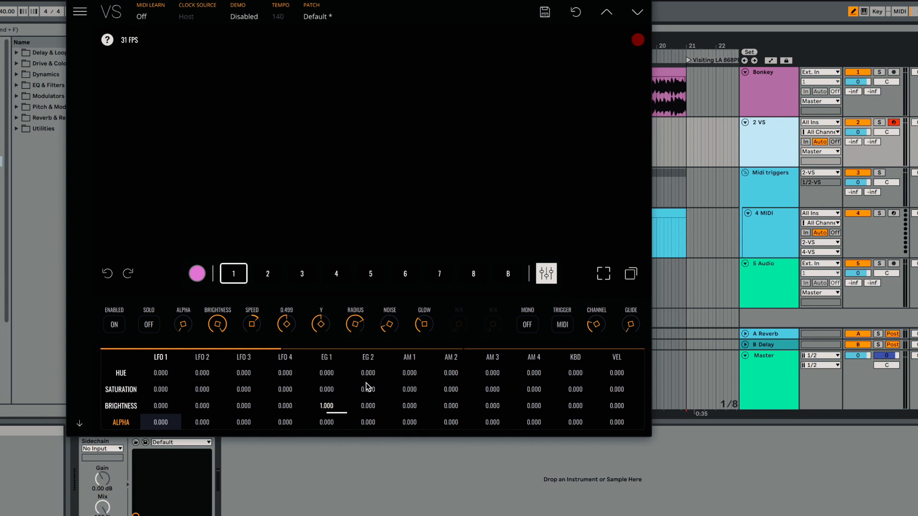
{"action": "left_click", "coordinate": [546, 273]}
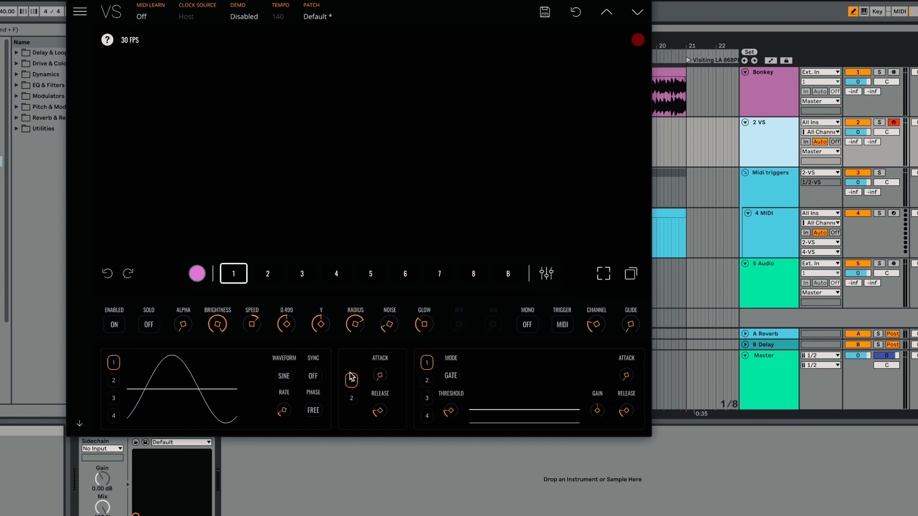
{"action": "left_click_drag", "start_coordinate": [380, 411], "coordinate": [381, 351]}
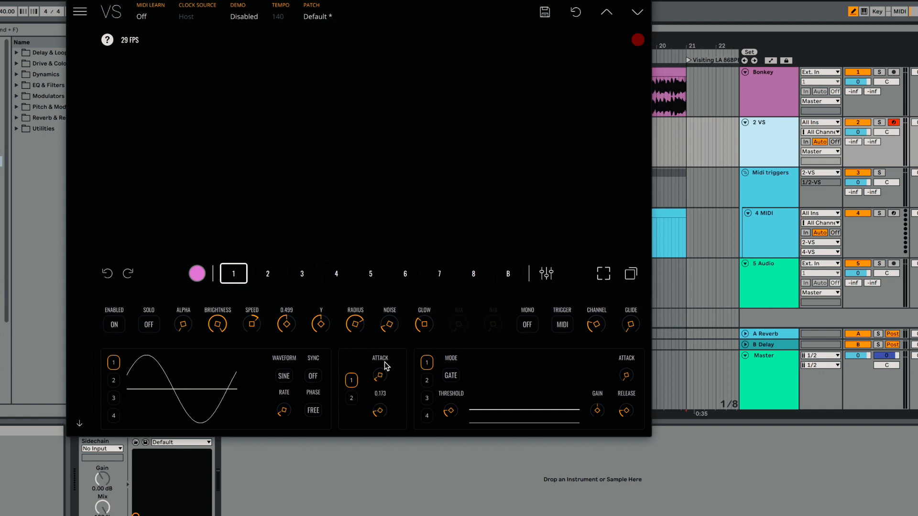
{"action": "left_click_drag", "start_coordinate": [379, 411], "coordinate": [380, 343]}
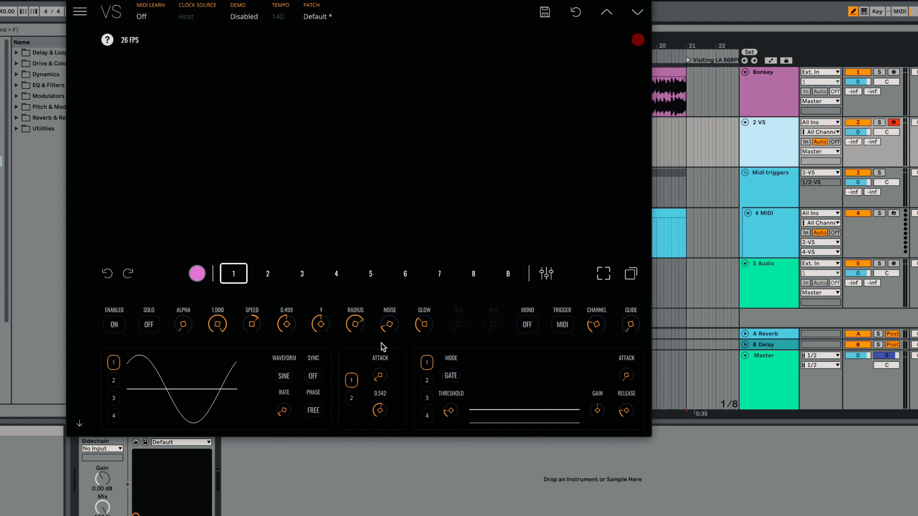
{"action": "left_click", "coordinate": [351, 397]}
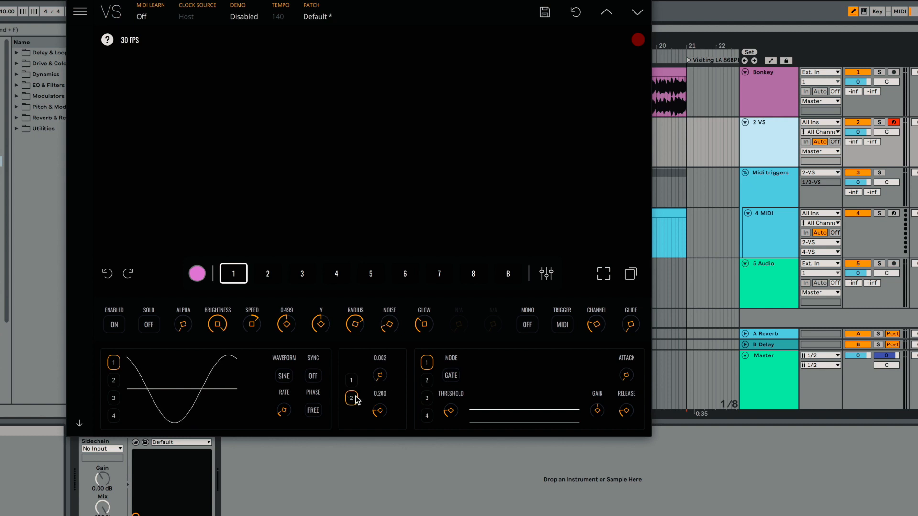
{"action": "left_click", "coordinate": [351, 380]}
{"action": "left_click", "coordinate": [546, 273]}
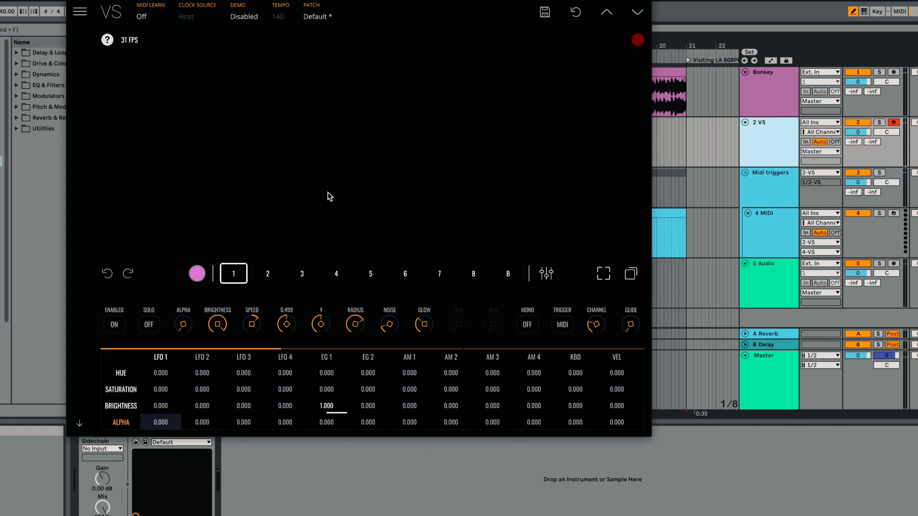
Step: Browse the layer materials, replace layer 1's material with the warping dot grid, and start playback
{"action": "left_click", "coordinate": [234, 275]}
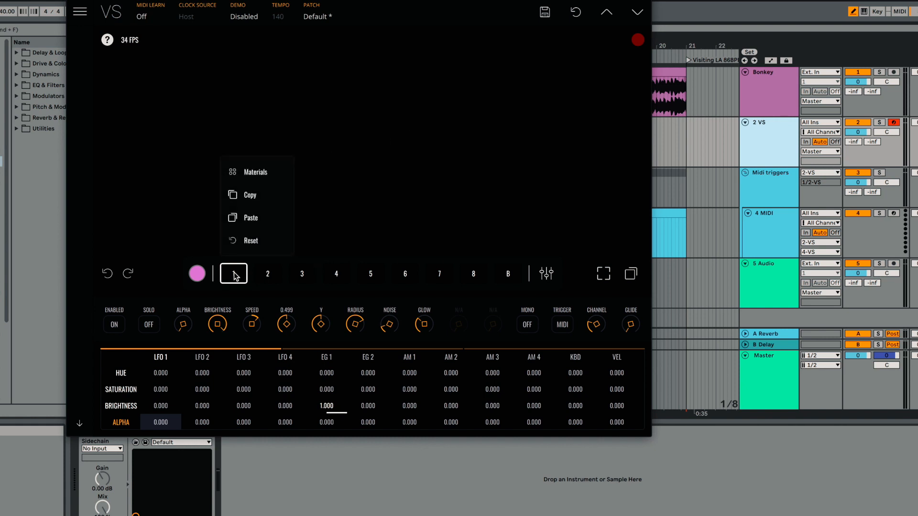
{"action": "double_click", "coordinate": [234, 275]}
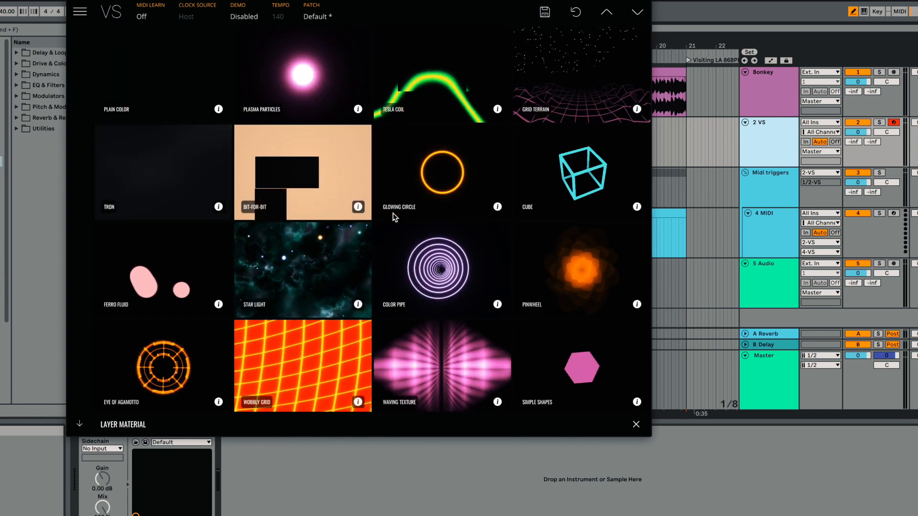
{"action": "scroll", "coordinate": [444, 236], "scroll_direction": "down", "scroll_amount": 4}
{"action": "scroll", "coordinate": [447, 237], "scroll_direction": "down", "scroll_amount": 3}
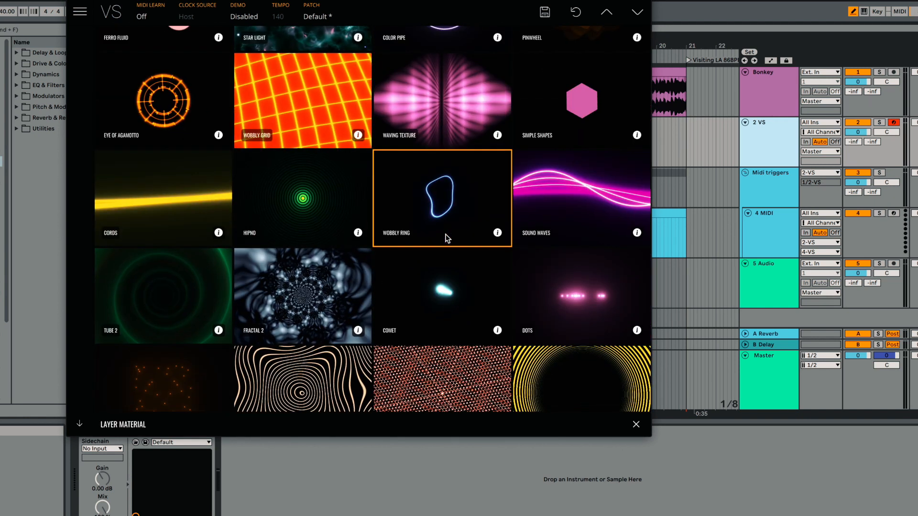
{"action": "scroll", "coordinate": [447, 238], "scroll_direction": "down", "scroll_amount": 2}
{"action": "scroll", "coordinate": [447, 238], "scroll_direction": "up", "scroll_amount": 2}
{"action": "scroll", "coordinate": [446, 238], "scroll_direction": "up", "scroll_amount": 8}
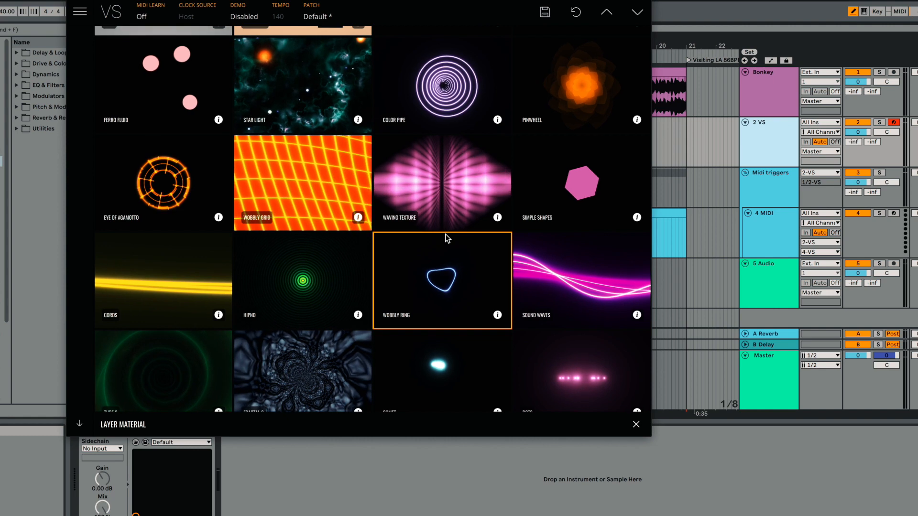
{"action": "scroll", "coordinate": [447, 238], "scroll_direction": "down", "scroll_amount": 7}
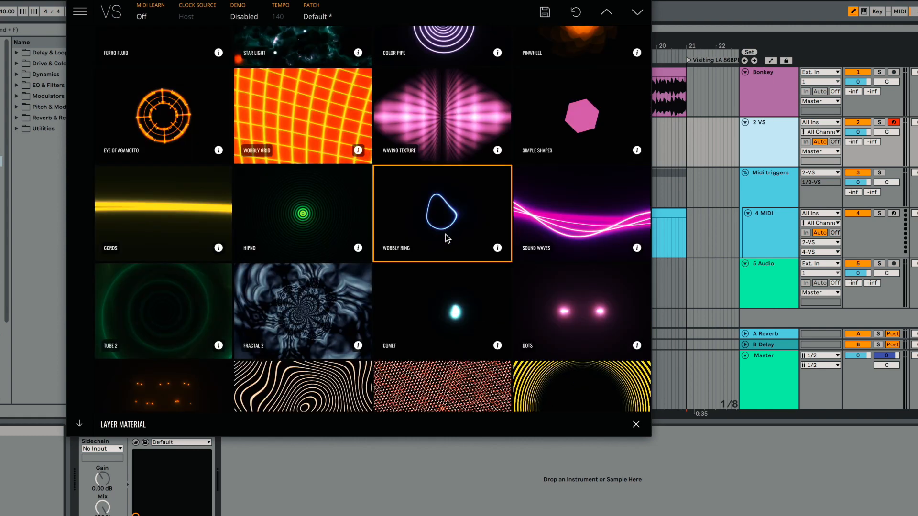
{"action": "scroll", "coordinate": [447, 238], "scroll_direction": "down", "scroll_amount": 10}
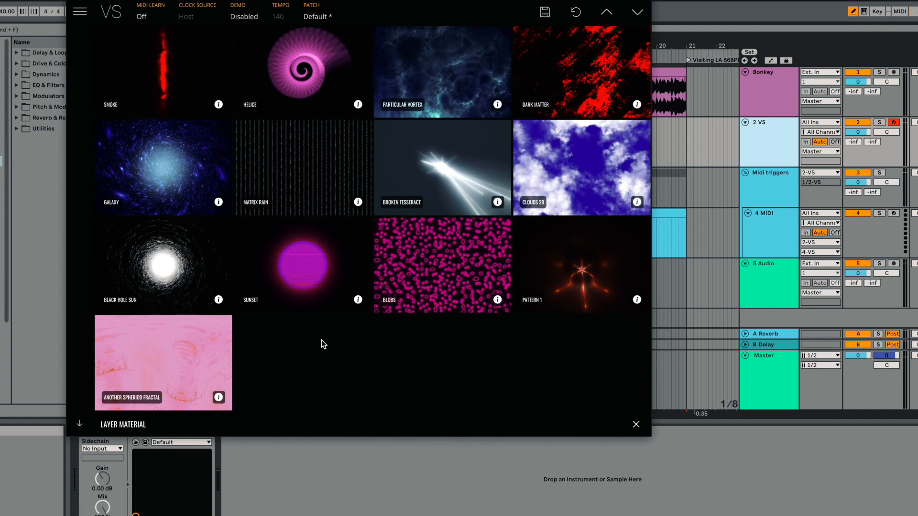
{"action": "scroll", "coordinate": [382, 321], "scroll_direction": "up", "scroll_amount": 1}
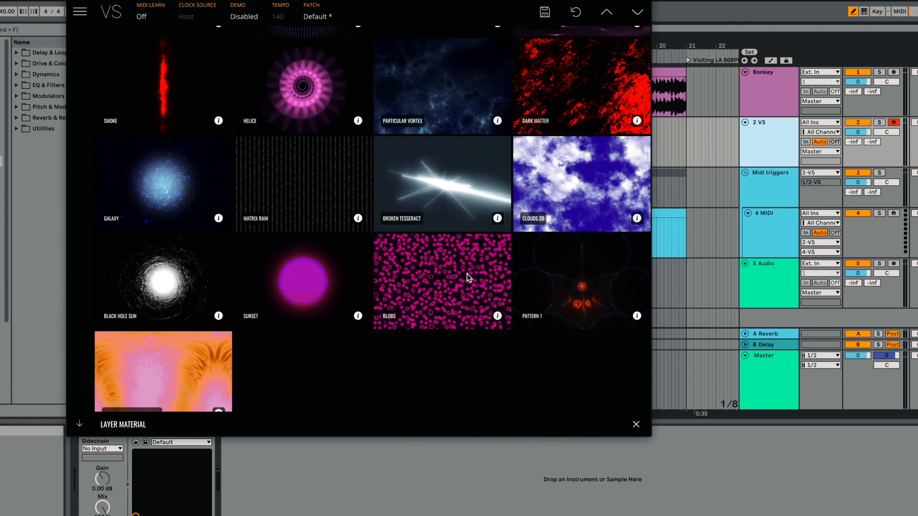
{"action": "scroll", "coordinate": [467, 273], "scroll_direction": "up", "scroll_amount": 3}
{"action": "scroll", "coordinate": [466, 274], "scroll_direction": "down", "scroll_amount": 4}
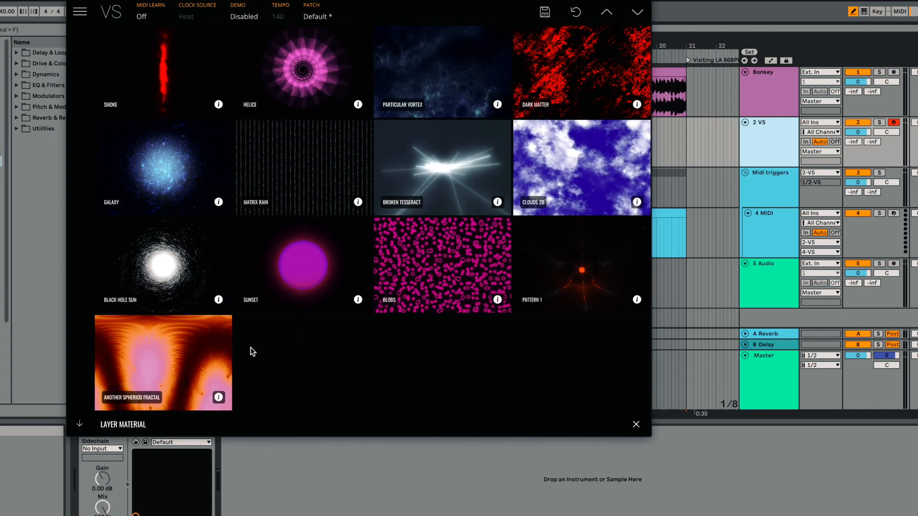
{"action": "scroll", "coordinate": [323, 344], "scroll_direction": "up", "scroll_amount": 8}
{"action": "left_click", "coordinate": [323, 342]}
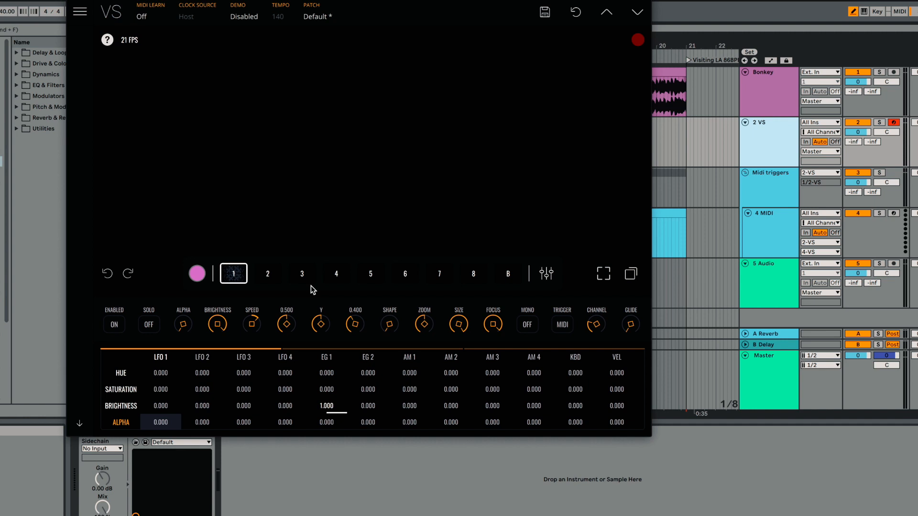
{"action": "key", "text": "space"}
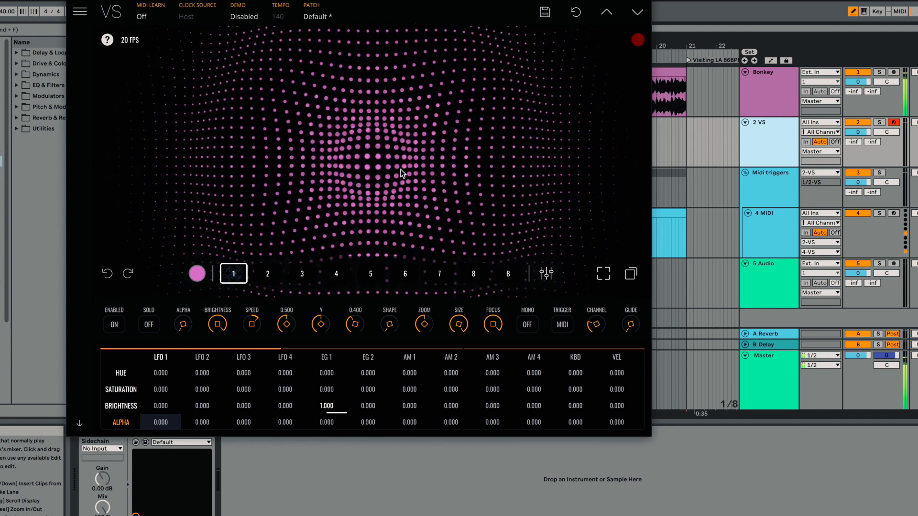
Step: Select background layer B and raise its color brightness to a vivid green
{"action": "left_click", "coordinate": [540, 274]}
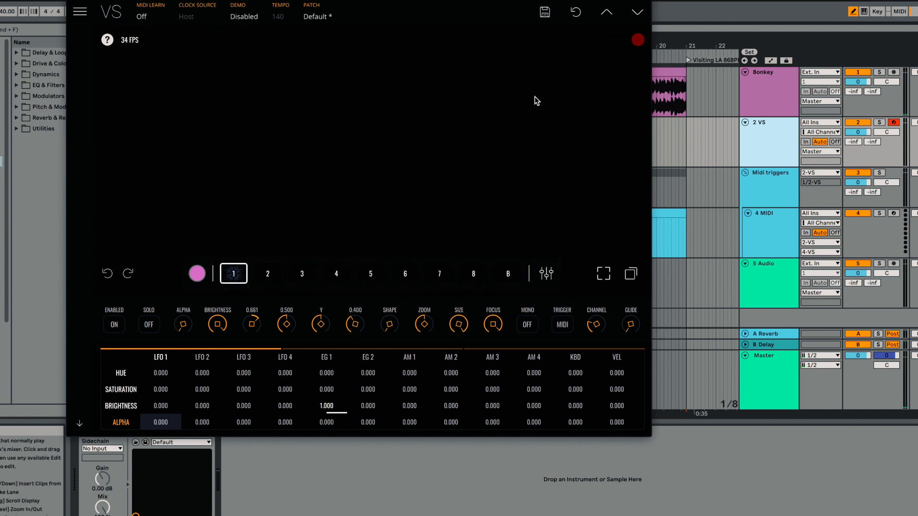
{"action": "left_click", "coordinate": [508, 274]}
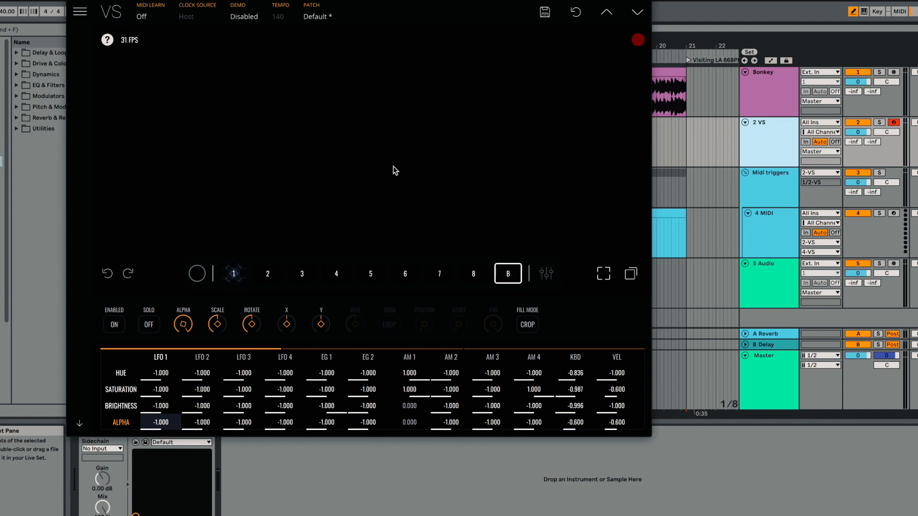
{"action": "left_click", "coordinate": [197, 274]}
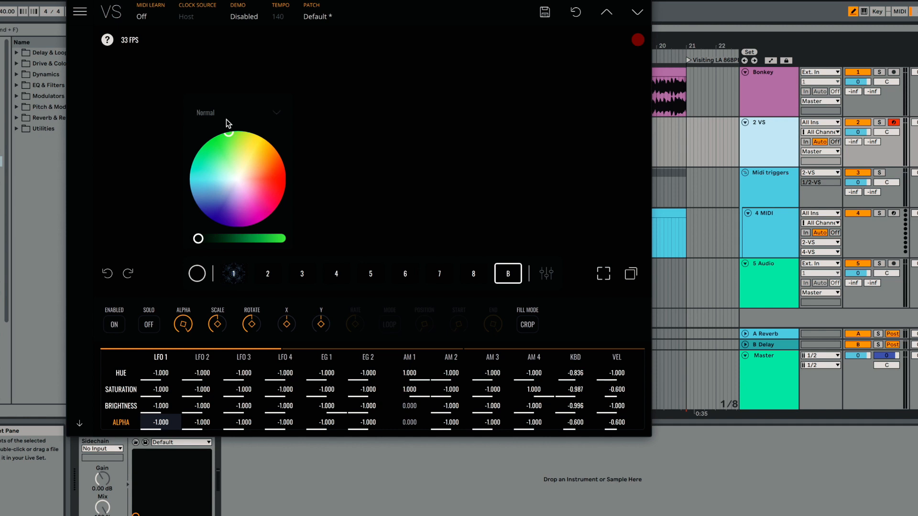
{"action": "left_click", "coordinate": [278, 238]}
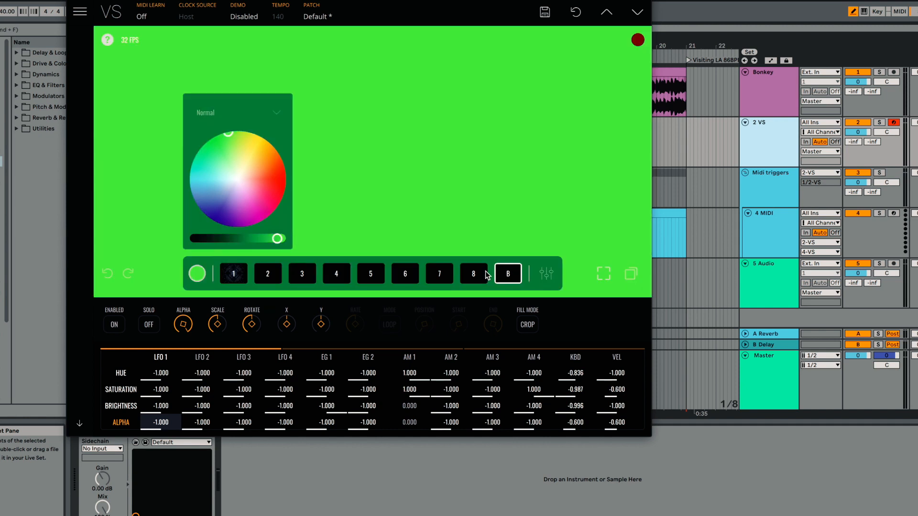
Step: Open background layer B's media browser and load a video from the Home folder
{"action": "left_click", "coordinate": [505, 274]}
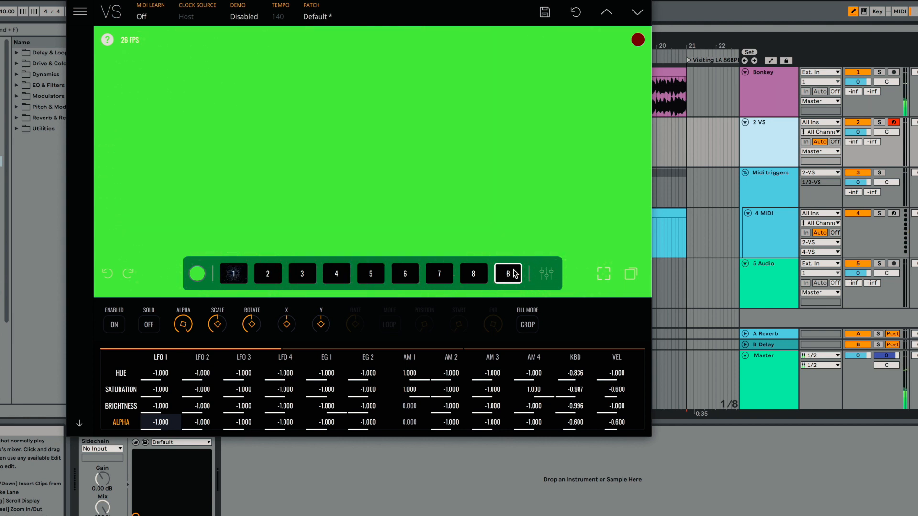
{"action": "left_click", "coordinate": [512, 270]}
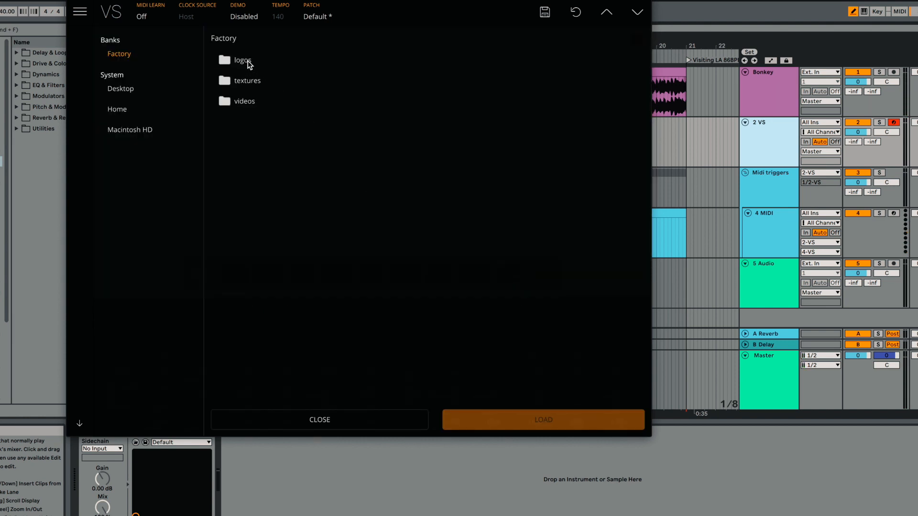
{"action": "left_click", "coordinate": [121, 106]}
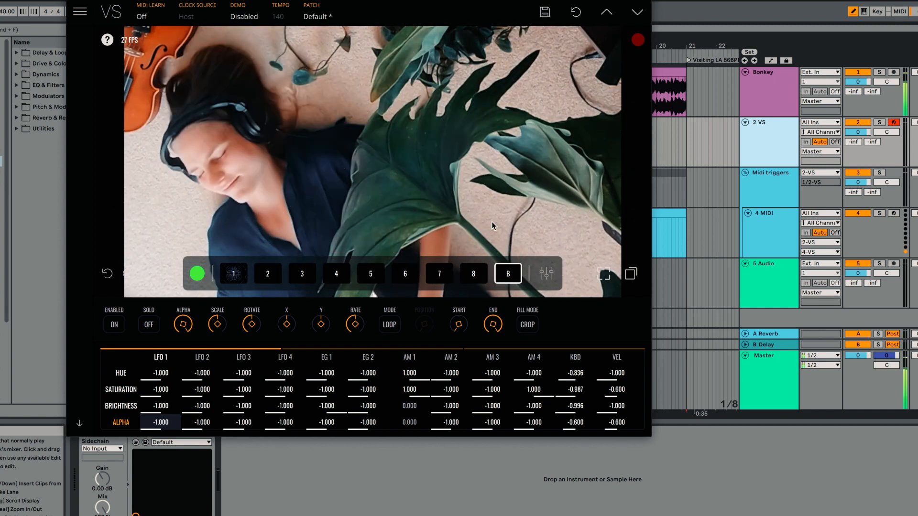
Step: Narrow the background video's loop with its start and end points, and switch its playback mode to Still
{"action": "left_click_drag", "start_coordinate": [460, 321], "coordinate": [462, 247]}
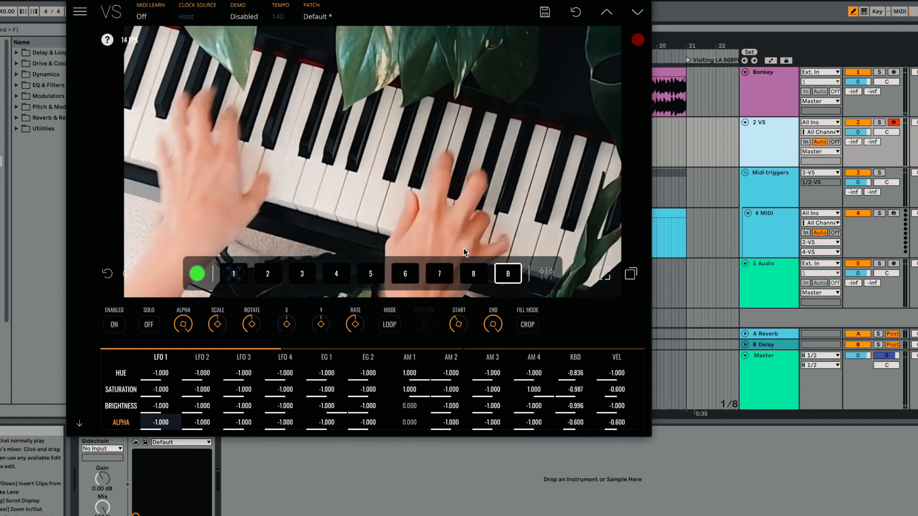
{"action": "left_click_drag", "start_coordinate": [496, 323], "coordinate": [495, 399]}
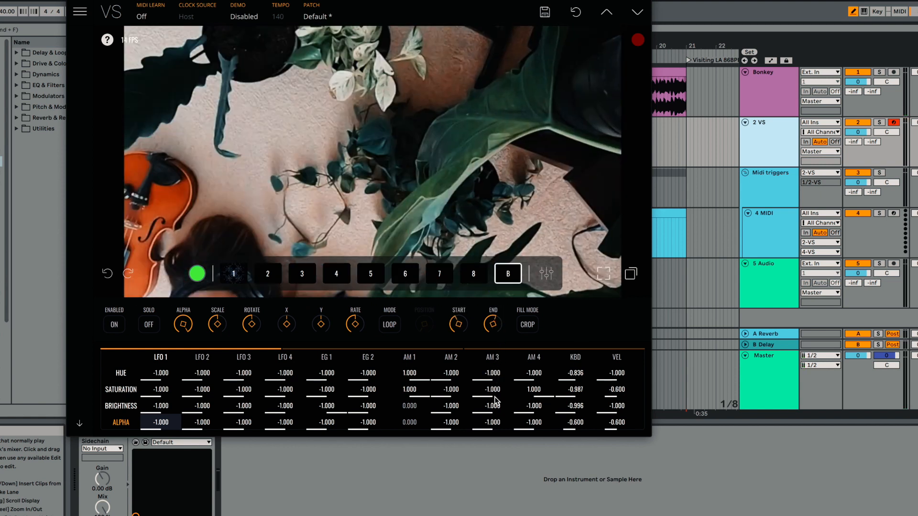
{"action": "left_click_drag", "start_coordinate": [458, 325], "coordinate": [452, 290]}
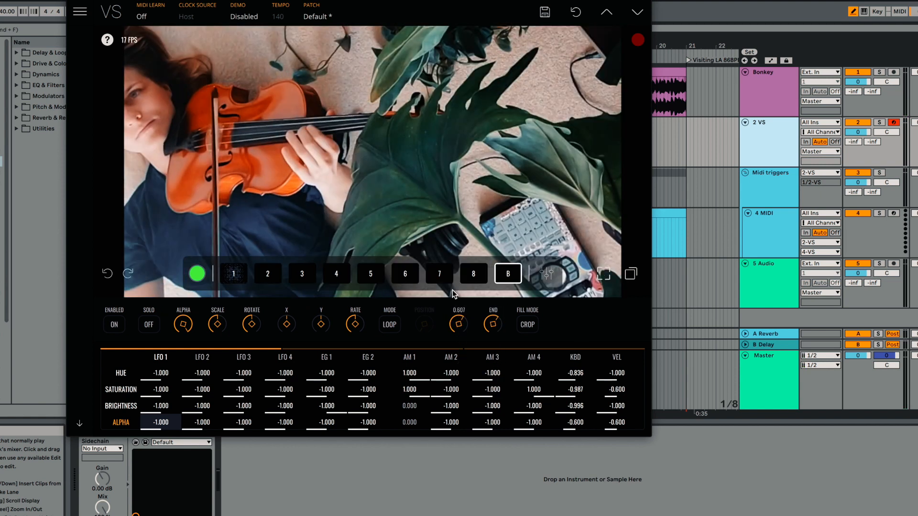
{"action": "left_click_drag", "start_coordinate": [493, 321], "coordinate": [494, 375]}
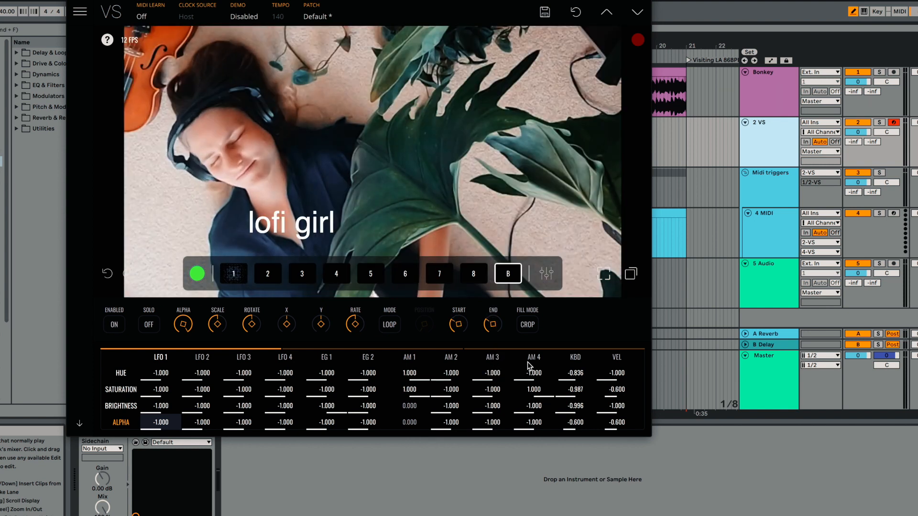
{"action": "left_click", "coordinate": [529, 328]}
{"action": "left_click", "coordinate": [388, 326]}
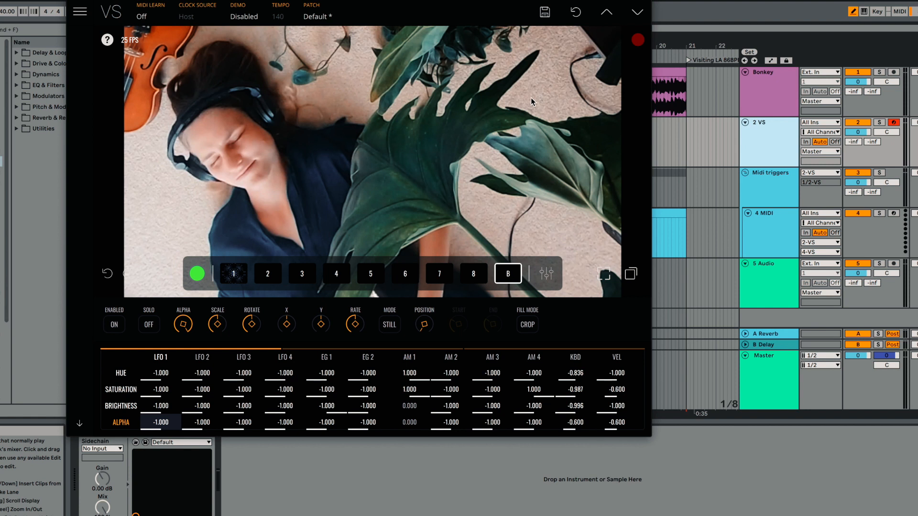
Step: Load "Beating oneself up to gain control Quote.png" as layer B's background and set its fill mode to Fit
{"action": "left_click", "coordinate": [509, 274]}
{"action": "left_click", "coordinate": [344, 81]}
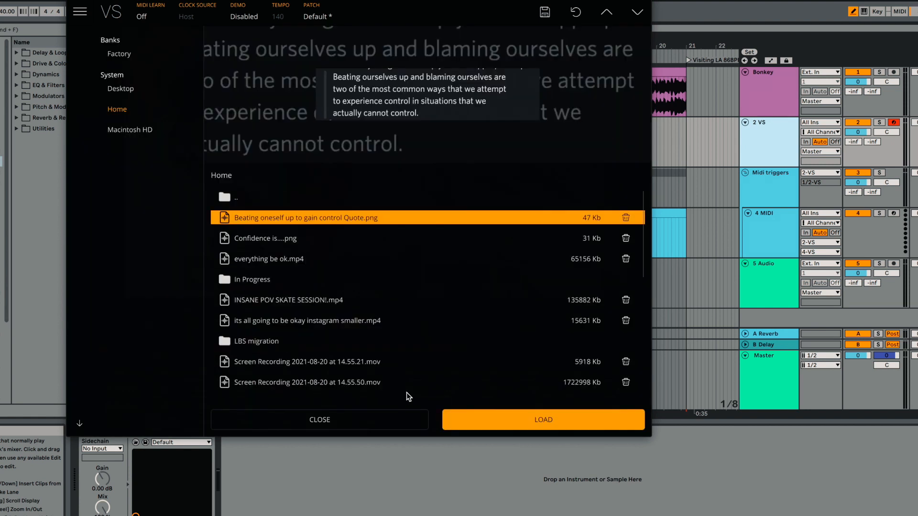
{"action": "left_click", "coordinate": [497, 423]}
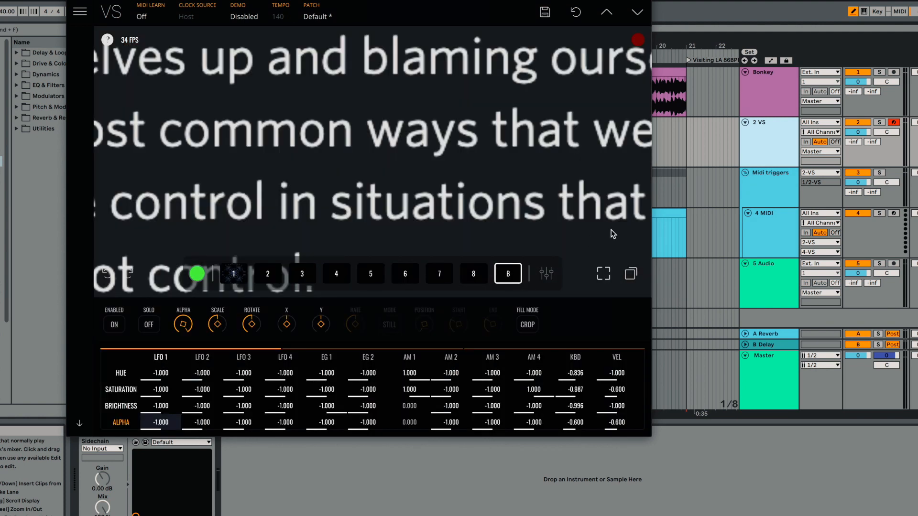
{"action": "left_click", "coordinate": [527, 325]}
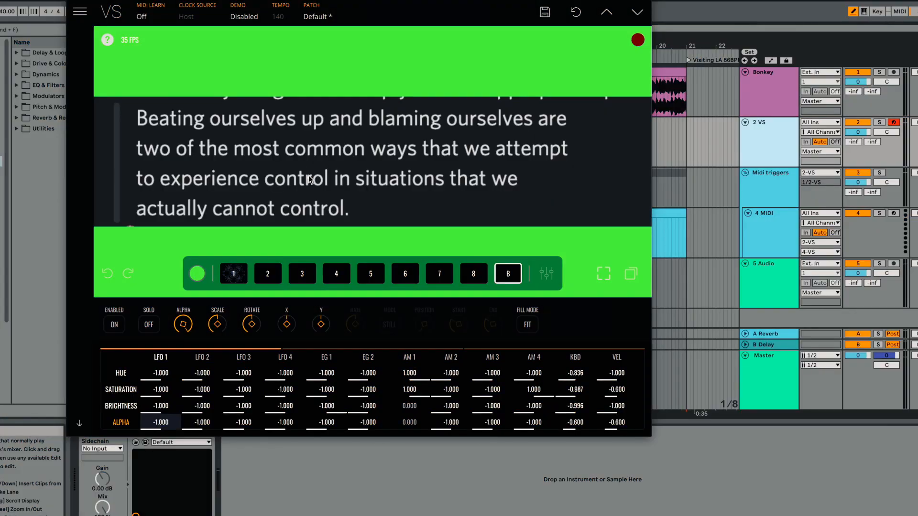
Step: Change the background layer's color to a lighter mint green
{"action": "left_click", "coordinate": [197, 277]}
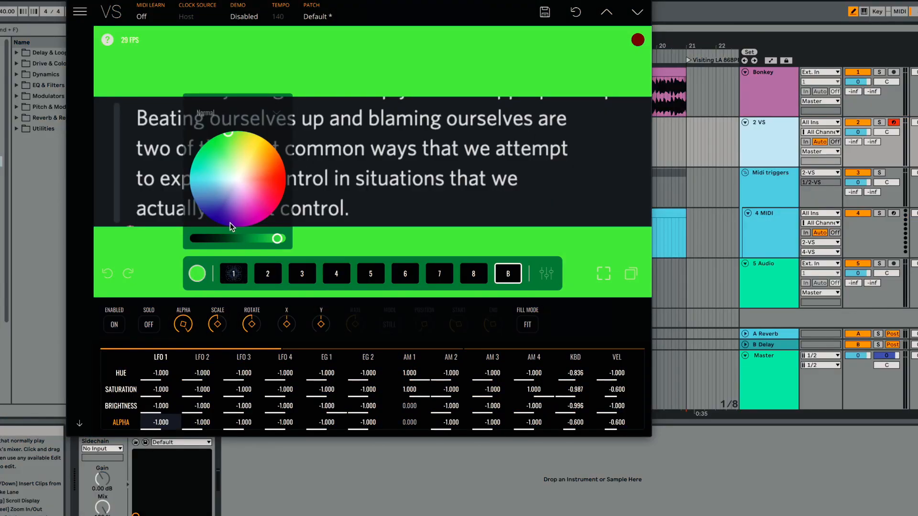
{"action": "mouse_move", "coordinate": [227, 171]}
{"action": "left_mouse_down"}
{"action": "mouse_move", "coordinate": [224, 196]}
{"action": "mouse_move", "coordinate": [245, 148]}
{"action": "mouse_move", "coordinate": [220, 161]}
{"action": "left_mouse_up"}
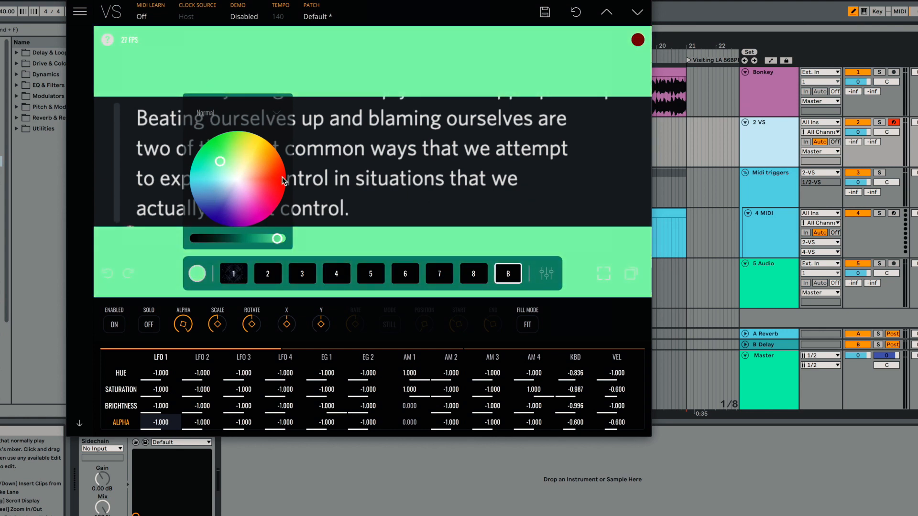
Step: Darken the background layer's color to a near-black blue-grey and slightly enlarge the quote image with its Scale control
{"action": "left_click", "coordinate": [216, 241]}
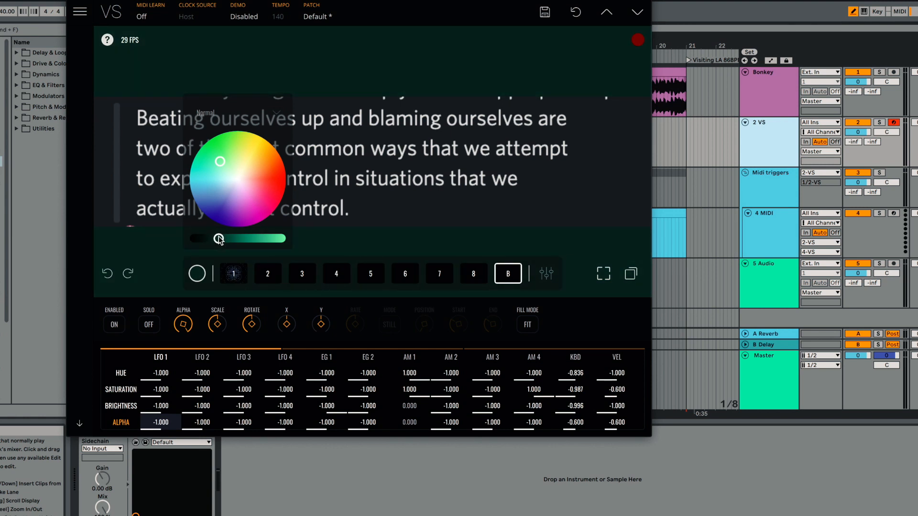
{"action": "mouse_move", "coordinate": [224, 168]}
{"action": "left_mouse_down"}
{"action": "mouse_move", "coordinate": [211, 191]}
{"action": "mouse_move", "coordinate": [216, 184]}
{"action": "mouse_move", "coordinate": [231, 199]}
{"action": "mouse_move", "coordinate": [220, 191]}
{"action": "mouse_move", "coordinate": [228, 184]}
{"action": "left_mouse_up"}
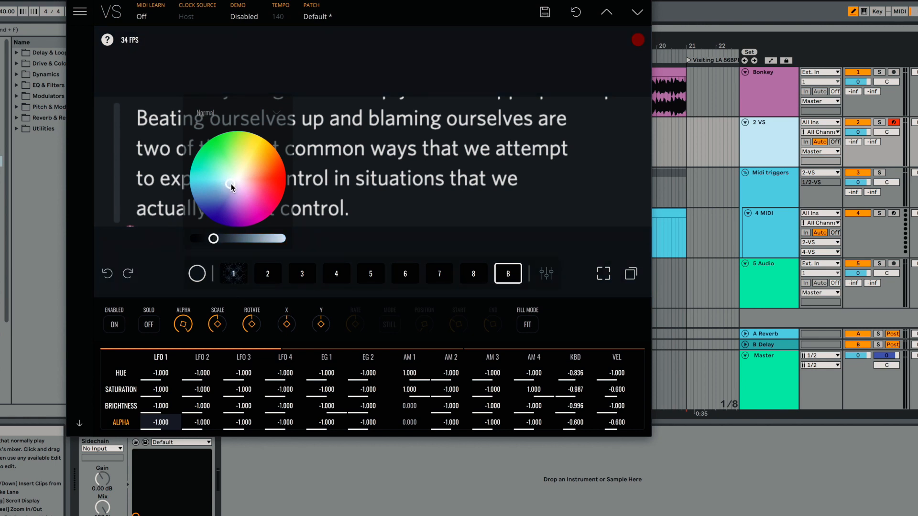
{"action": "left_click_drag", "start_coordinate": [213, 238], "coordinate": [218, 239]}
{"action": "left_click", "coordinate": [432, 198]}
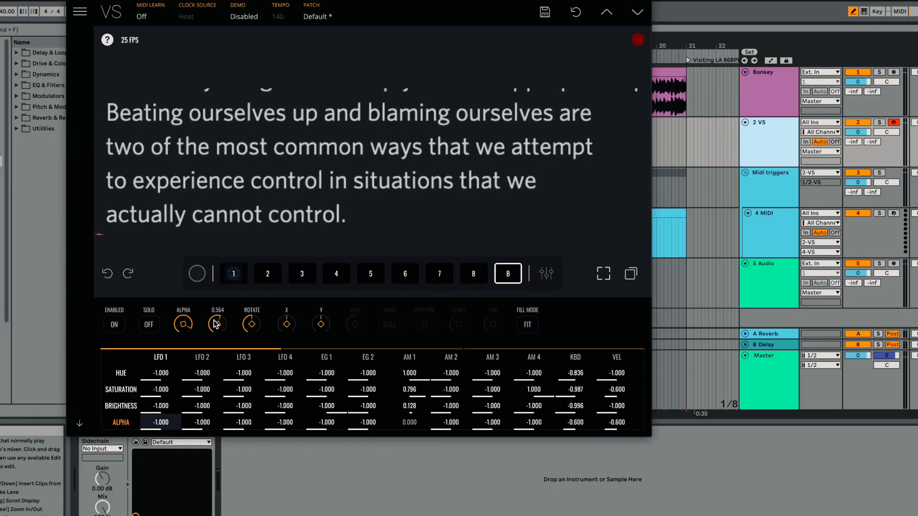
{"action": "left_click_drag", "start_coordinate": [218, 304], "coordinate": [222, 324]}
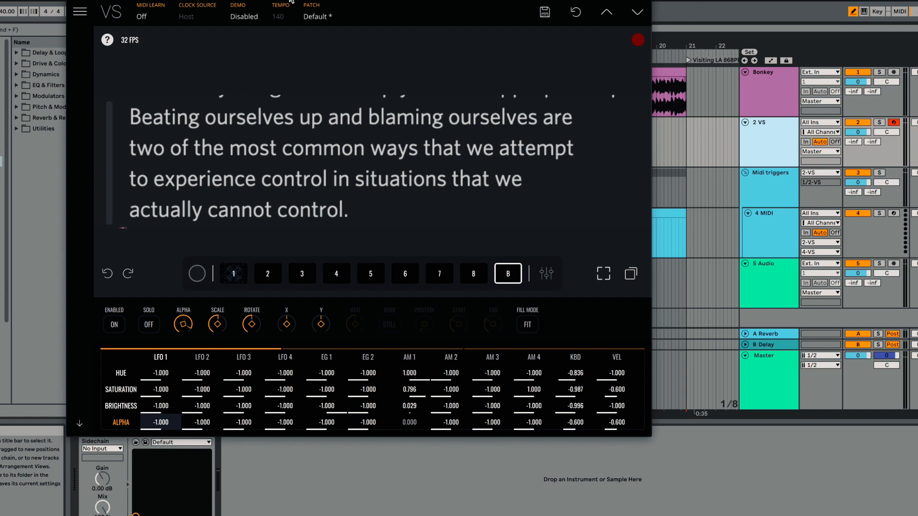
Step: Expose the background layer's Scale as a configured parameter in the VS device's unfolded parameter view
{"action": "left_click_drag", "start_coordinate": [266, 0], "coordinate": [505, 0]}
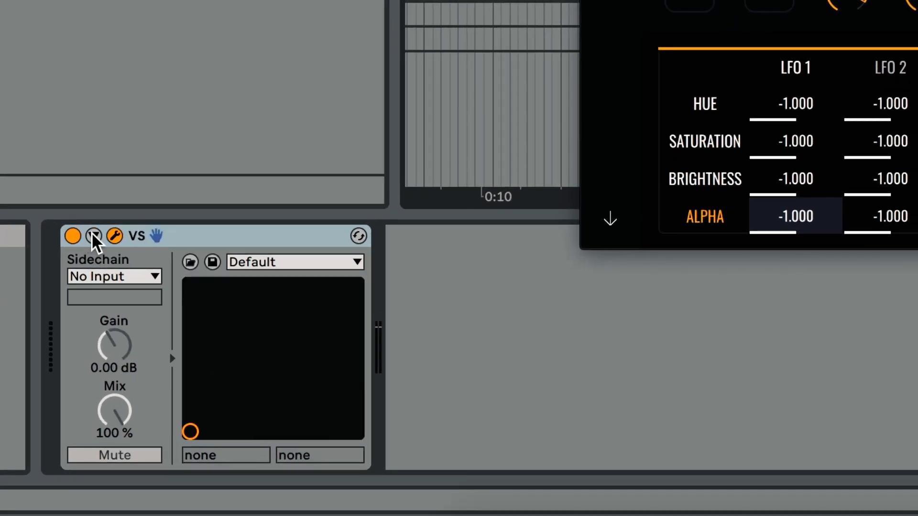
{"action": "left_click", "coordinate": [94, 236]}
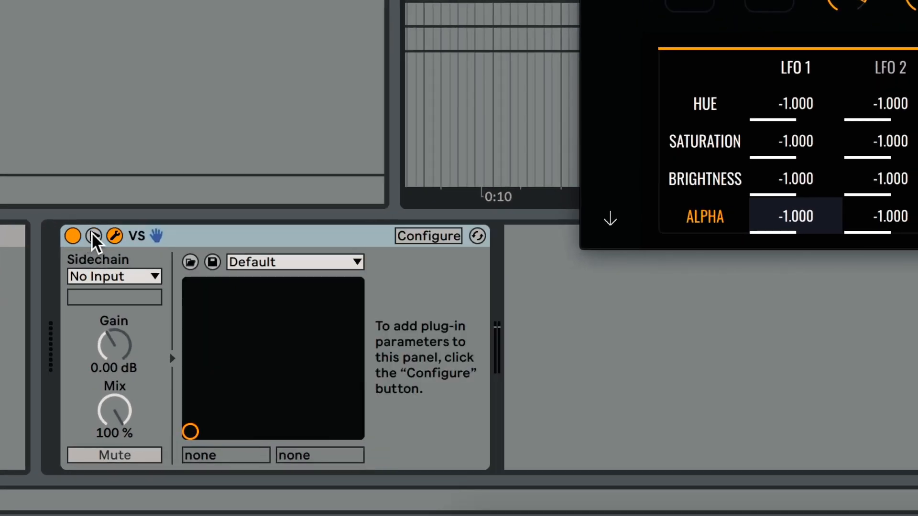
{"action": "left_click", "coordinate": [414, 234]}
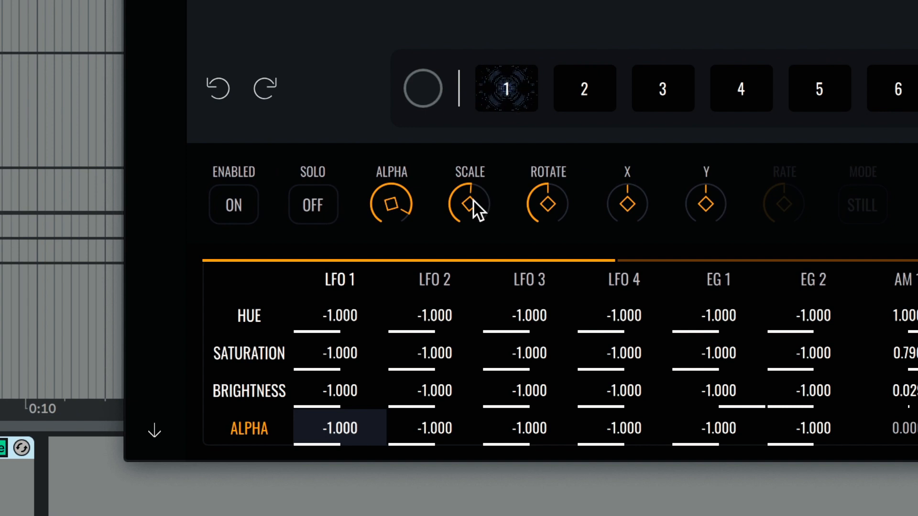
{"action": "left_click", "coordinate": [472, 199]}
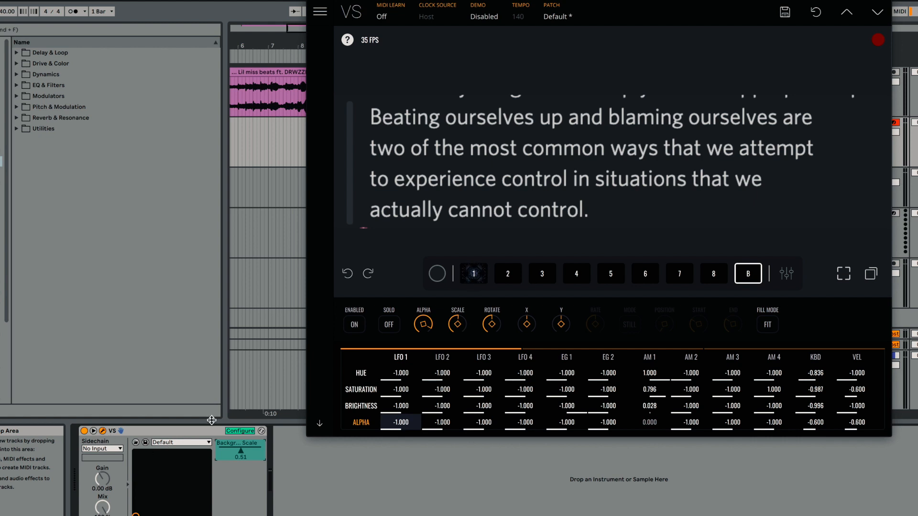
{"action": "left_click", "coordinate": [243, 431]}
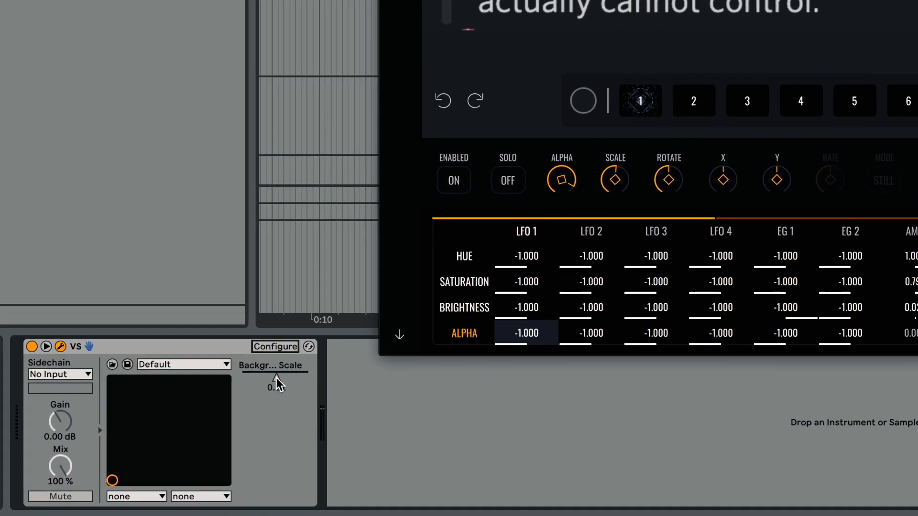
Step: Adjust the exposed Background Scale parameter slightly and select it as a MIDI mapping target
{"action": "mouse_move", "coordinate": [276, 378]}
{"action": "left_mouse_down"}
{"action": "mouse_move", "coordinate": [245, 377]}
{"action": "mouse_move", "coordinate": [282, 378]}
{"action": "left_mouse_up"}
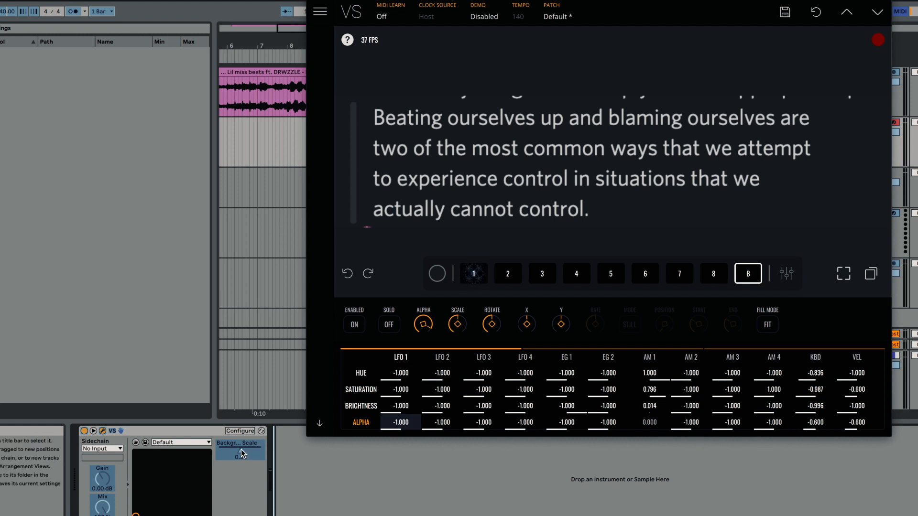
{"action": "left_click", "coordinate": [242, 452]}
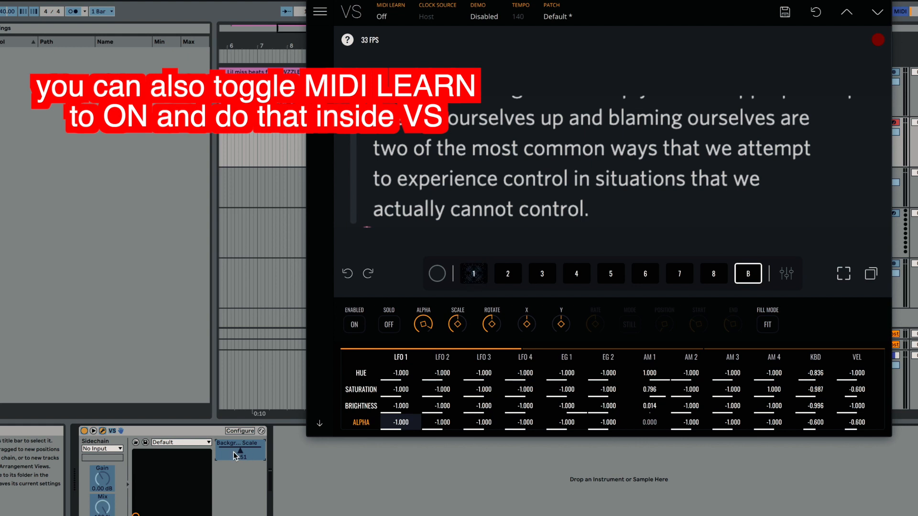
{"action": "key", "text": "super+m"}
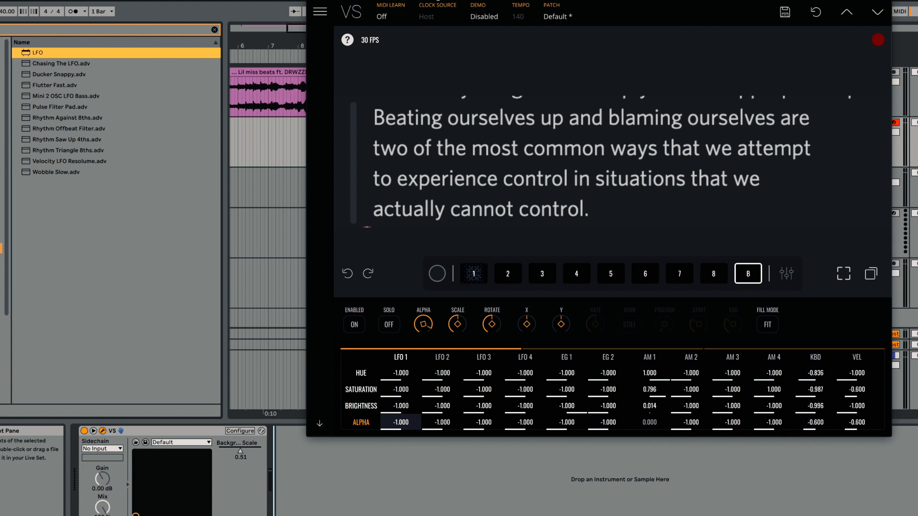
Step: Map the LFO device to the VS Background Scale parameter and briefly play the arrangement to preview the modulation
{"action": "left_click_drag", "start_coordinate": [427, 0], "coordinate": [543, 1]}
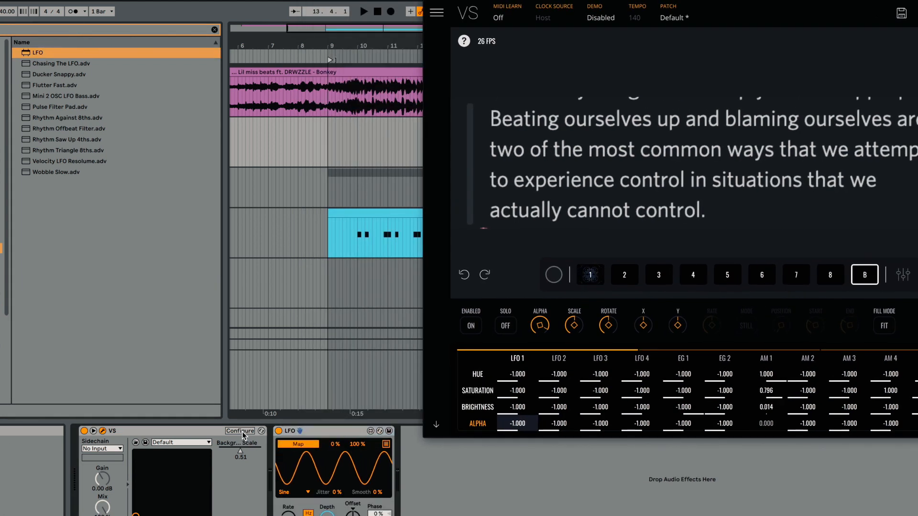
{"action": "left_click", "coordinate": [241, 456]}
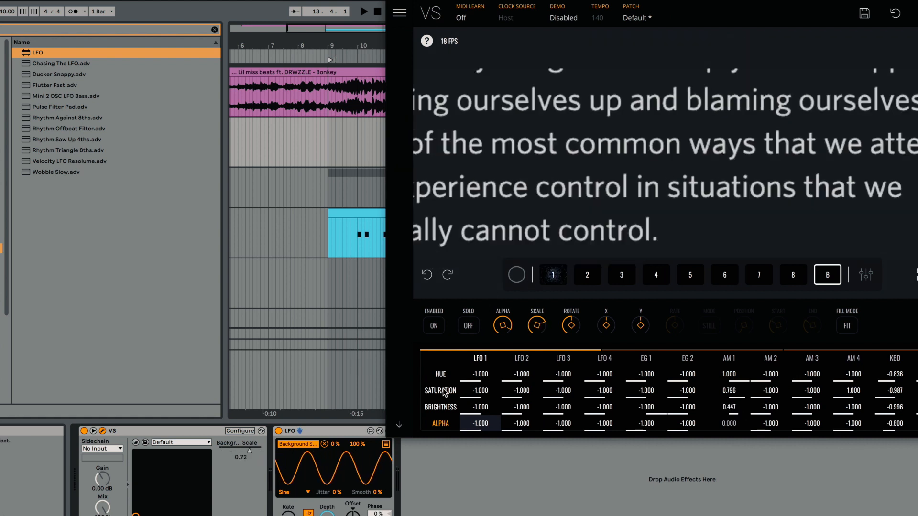
{"action": "key", "text": "space"}
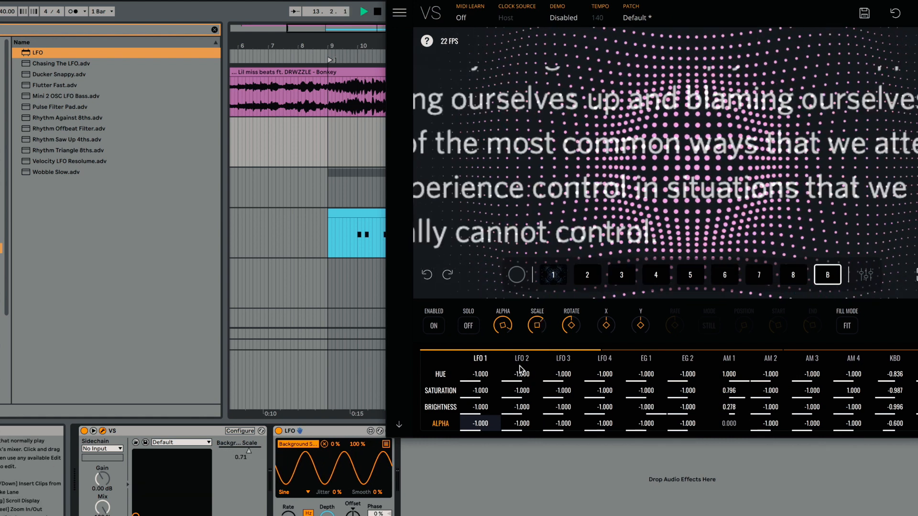
{"action": "key", "text": "space"}
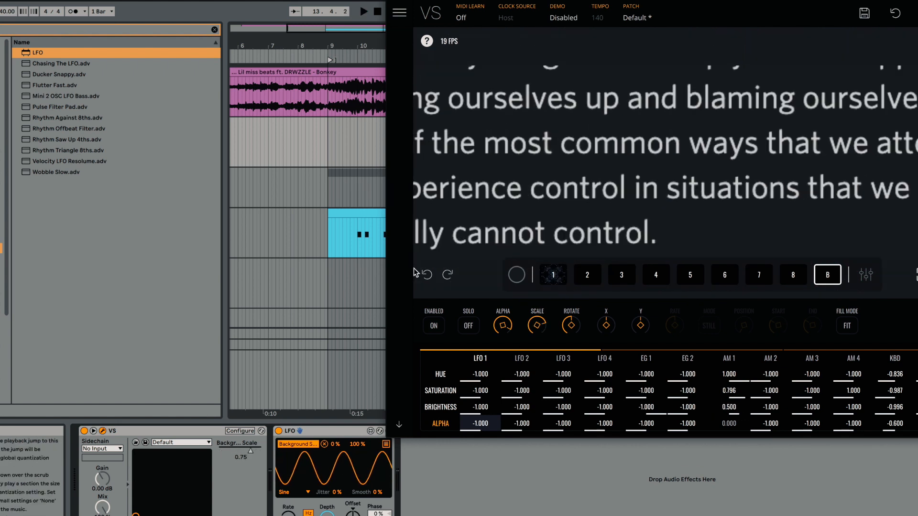
Step: Delete the LFO device that follows VS on the VS track
{"action": "left_click", "coordinate": [334, 433]}
{"action": "key", "text": "Delete"}
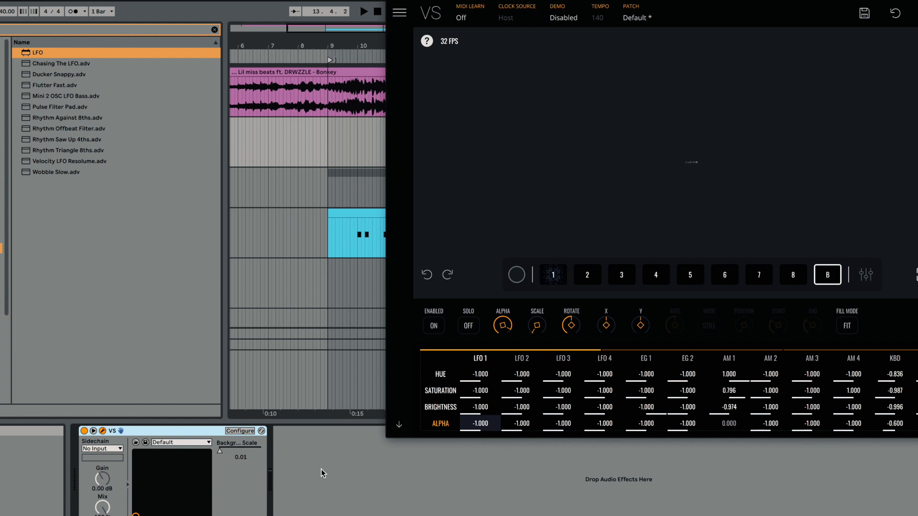
Step: Examine the MIDI clip and the VS track's routing, including the source options for the VS device's sidechain
{"action": "left_click", "coordinate": [373, 215]}
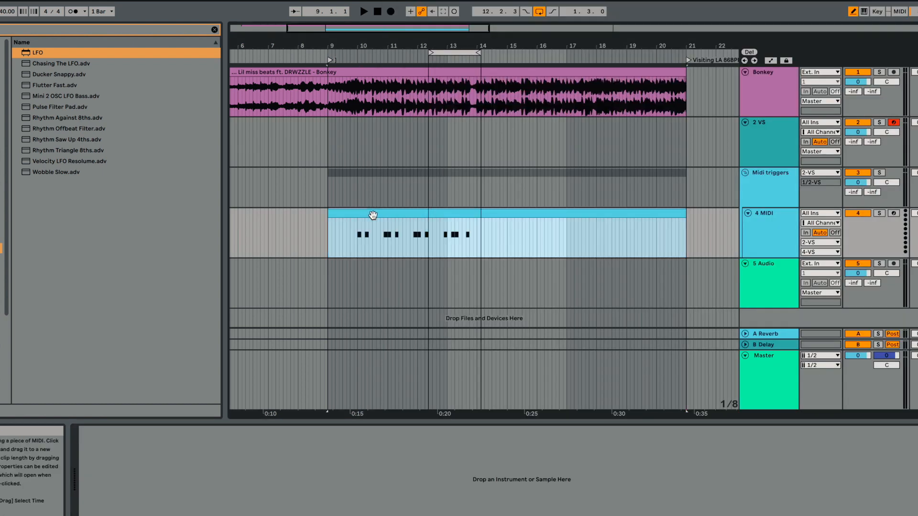
{"action": "left_click", "coordinate": [764, 131]}
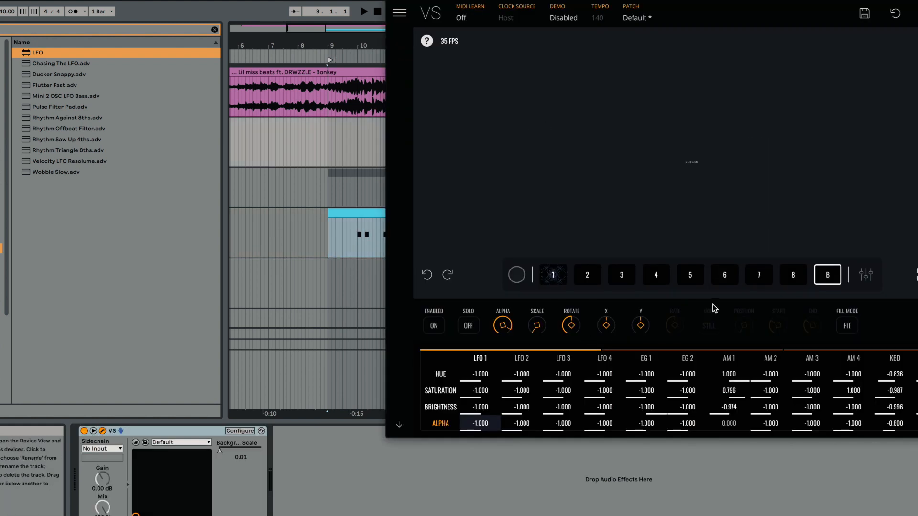
{"action": "left_click", "coordinate": [102, 448]}
{"action": "left_click", "coordinate": [102, 448]}
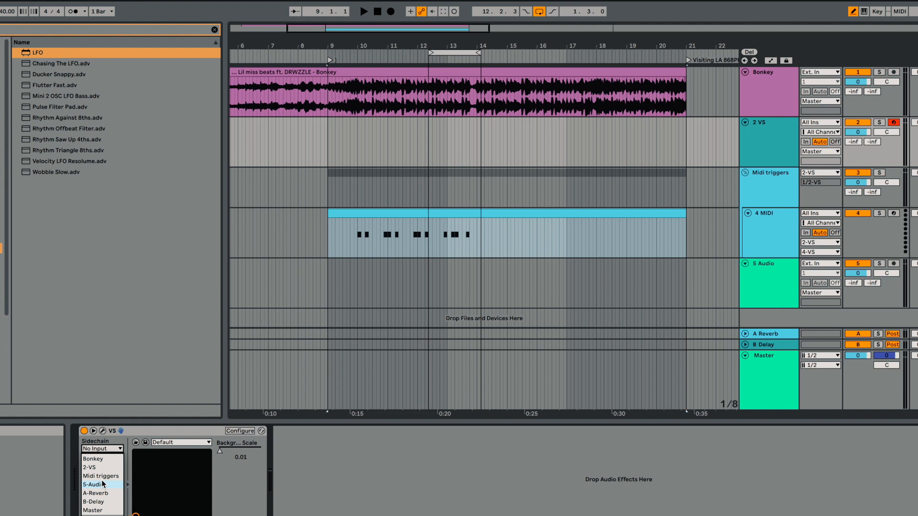
{"action": "left_click", "coordinate": [373, 470]}
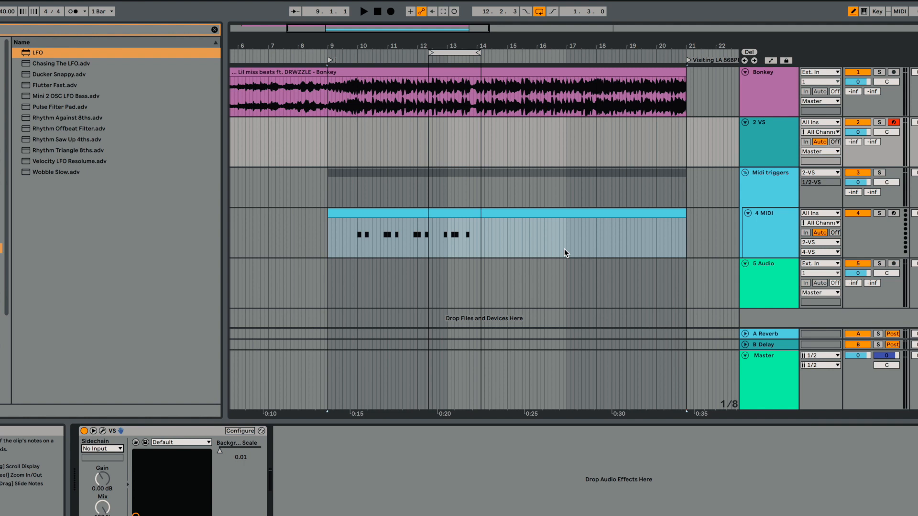
{"action": "scroll", "coordinate": [583, 236], "scroll_direction": "right", "scroll_amount": 1}
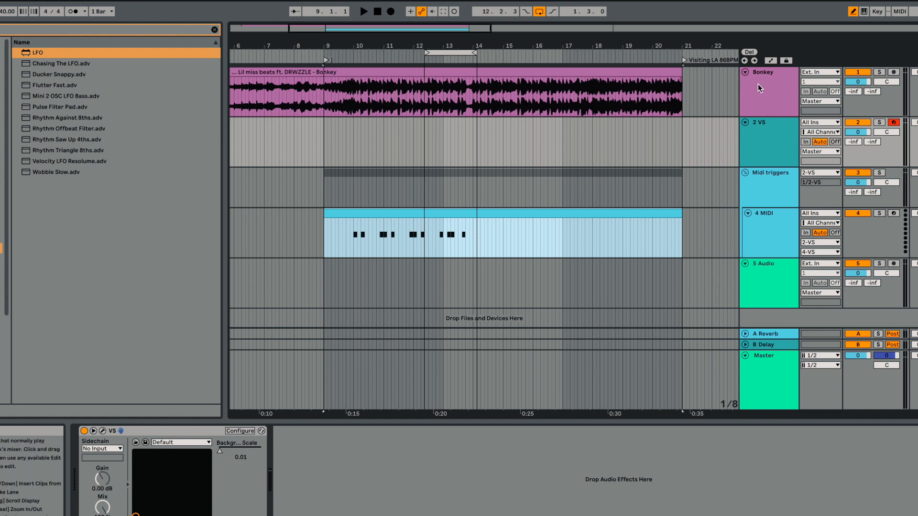
{"action": "left_click", "coordinate": [766, 150]}
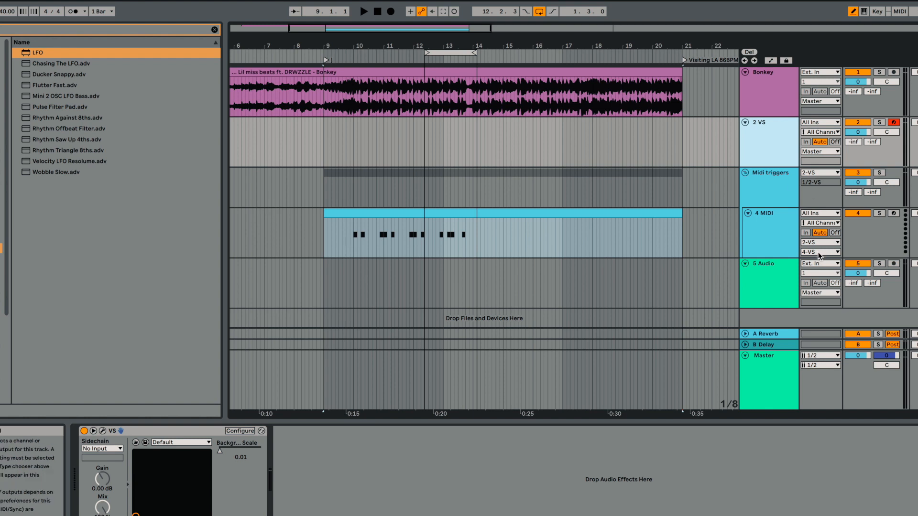